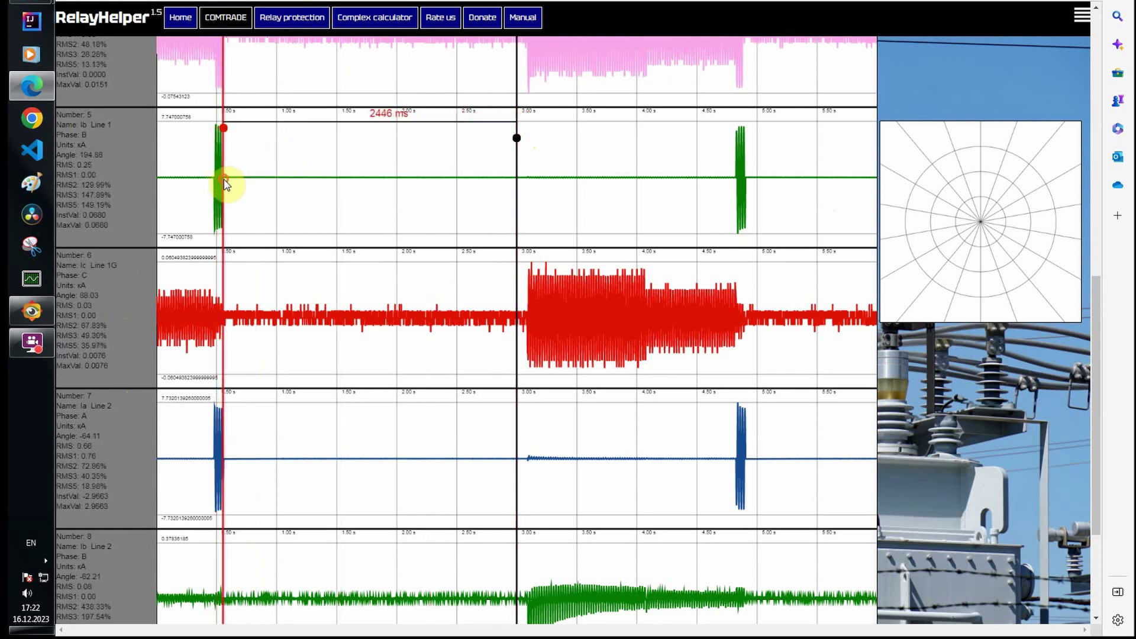
- Measure the time from the end of the first fault to the current change near 4.00 s, and to the one near 3.00 s
left_click_drag(516, 138, 647, 150)
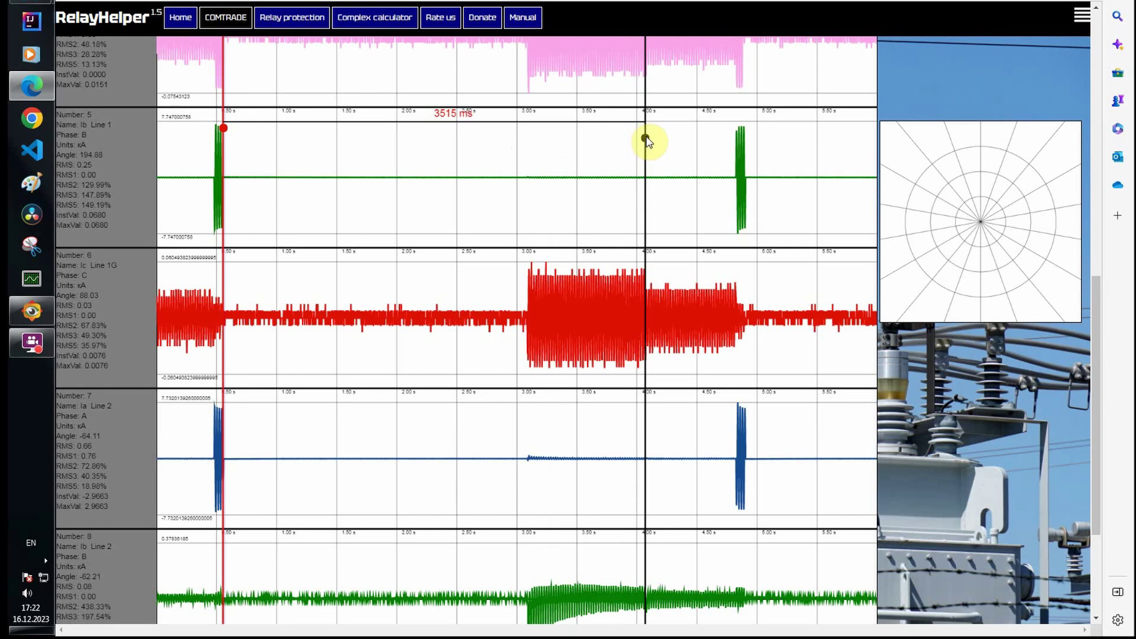
left_click_drag(647, 141, 556, 157)
left_click_drag(555, 158, 514, 170)
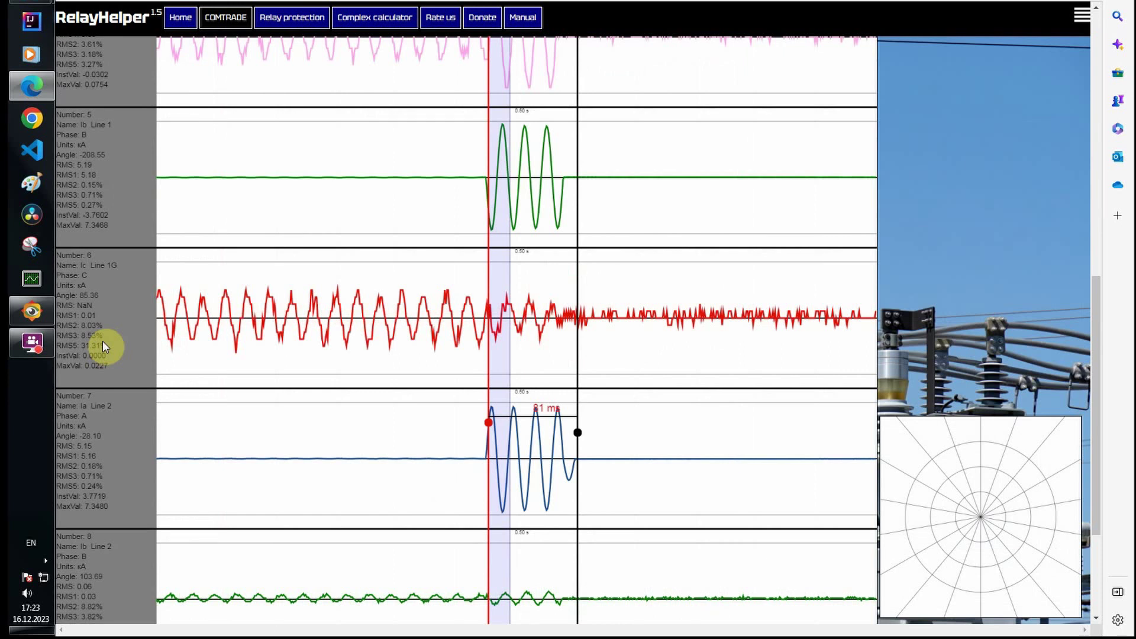
- Show the Ub TV2G and Ib Line 1 channels on the vector diagram and place it beside the Ua TV2G waveform
scroll(102, 341, "up", 5)
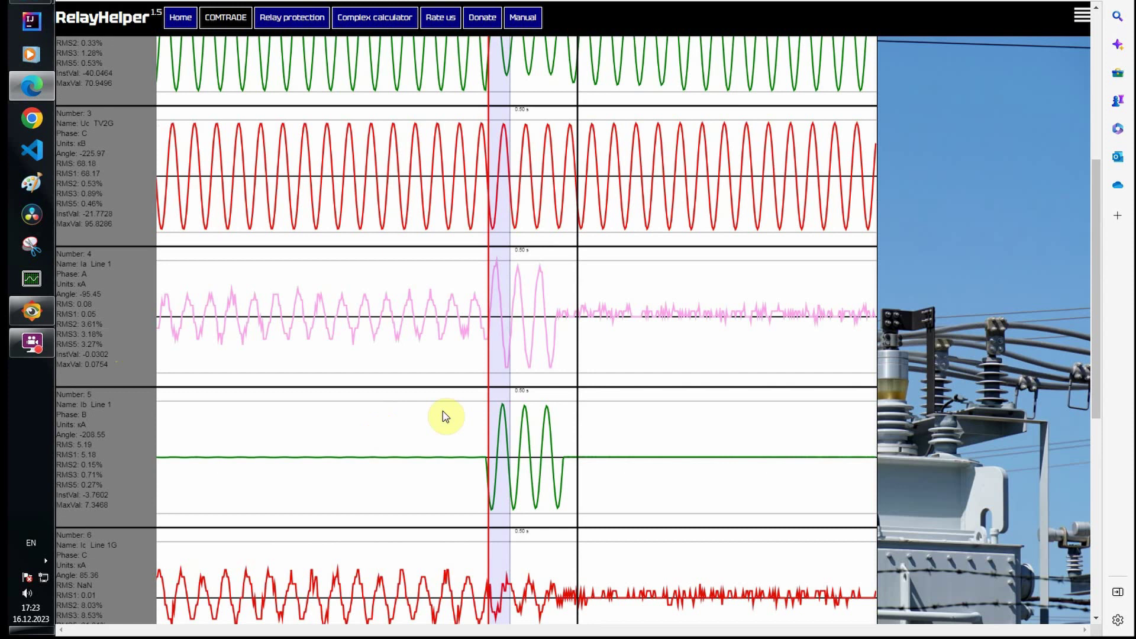
scroll(79, 219, "up", 2)
scroll(78, 219, "up", 5)
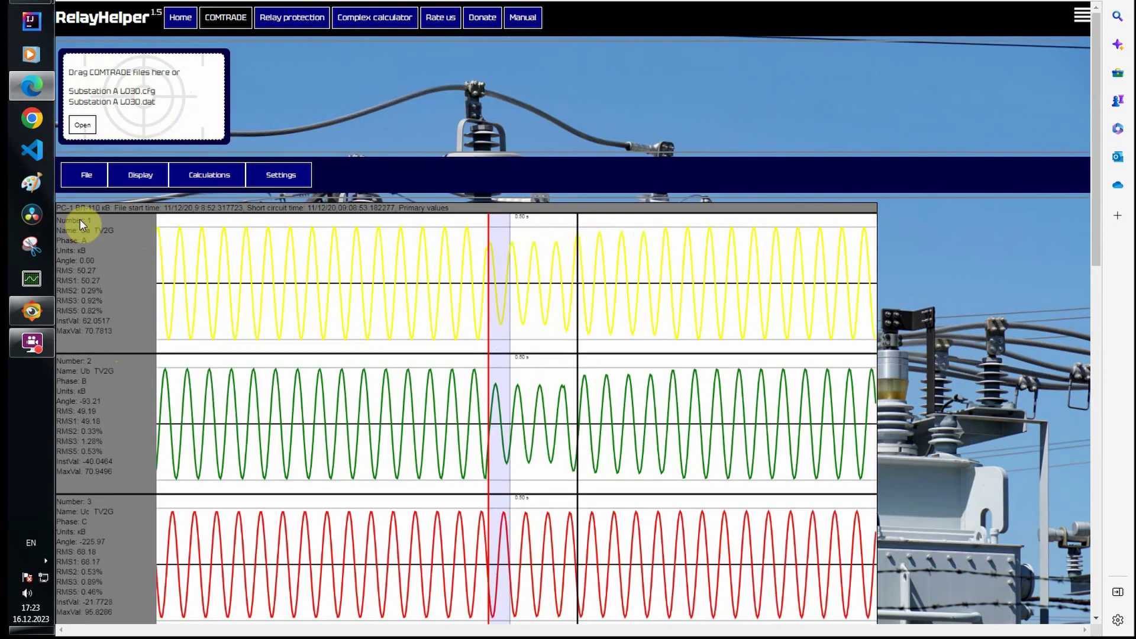
left_click(146, 170)
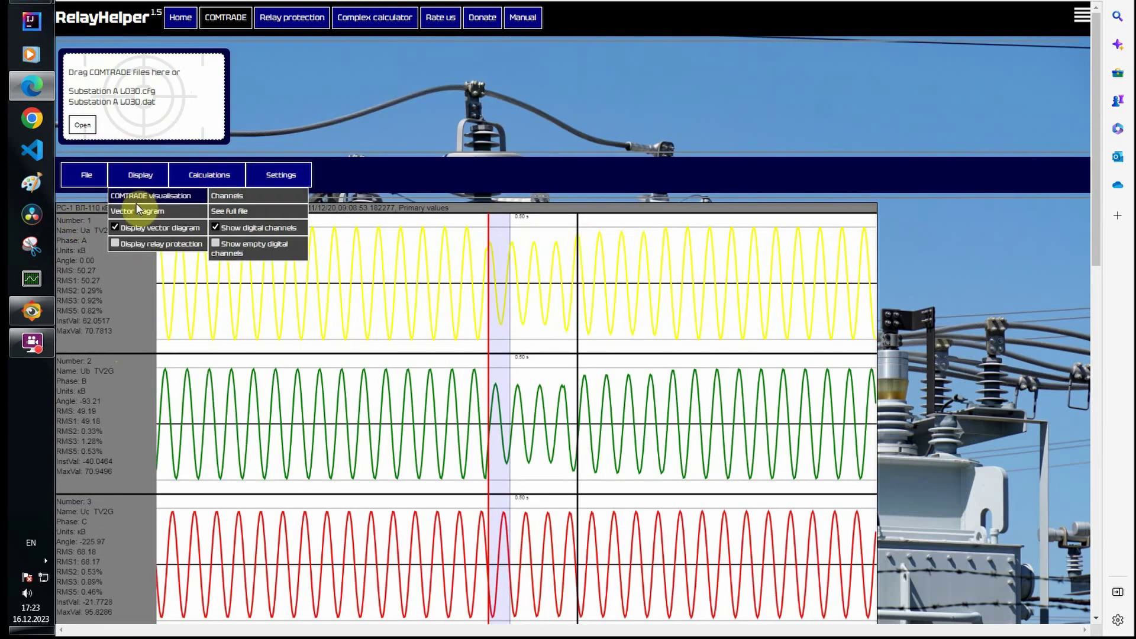
left_click(140, 175)
mouse_move(177, 195)
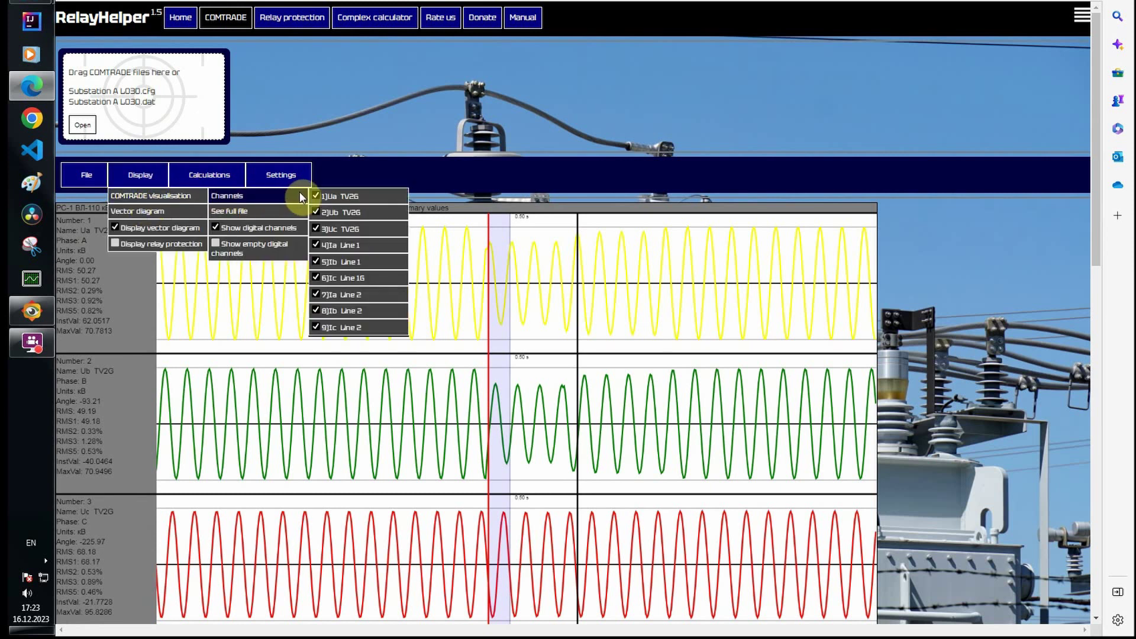
mouse_move(218, 213)
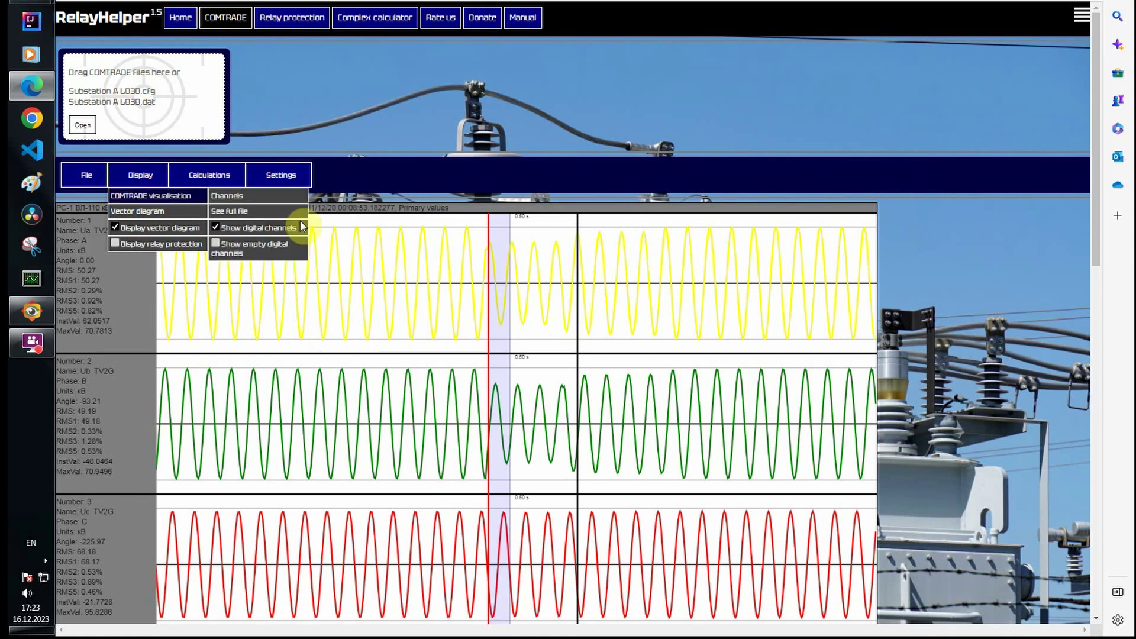
left_click(499, 254)
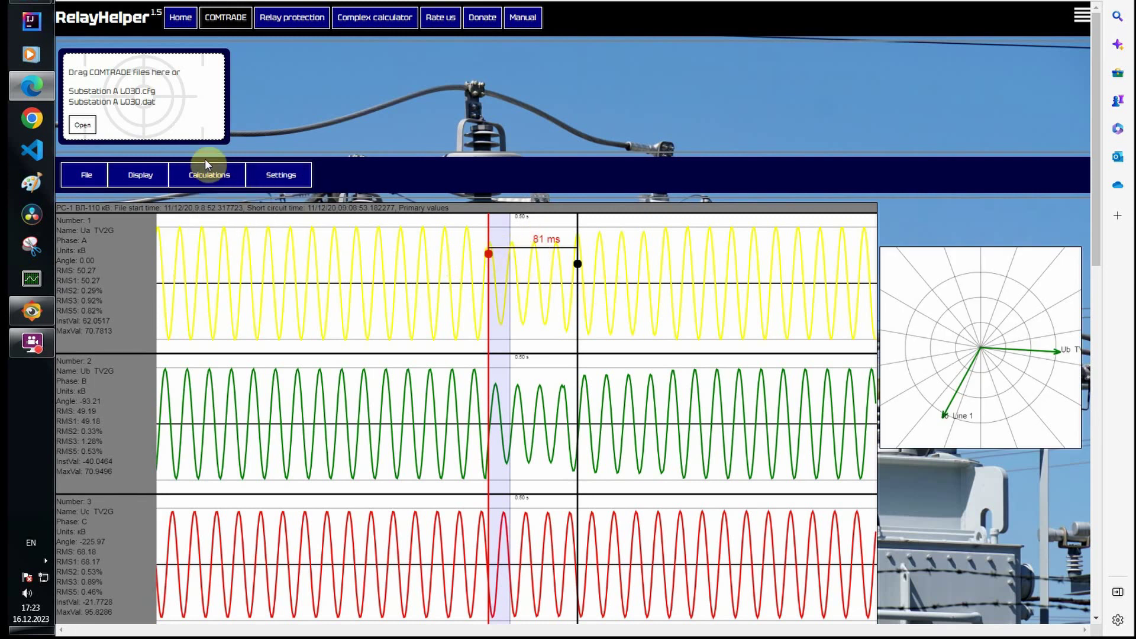
- Set Ub TV2G as the base channel for the angle calculations
mouse_move(208, 174)
mouse_move(237, 243)
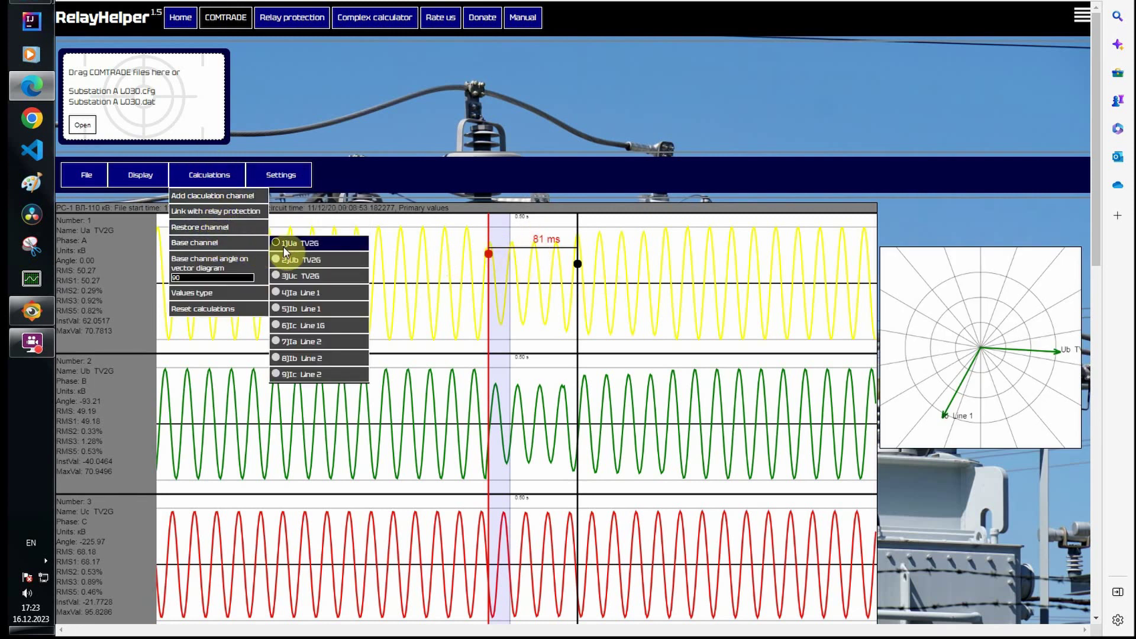
left_click(275, 259)
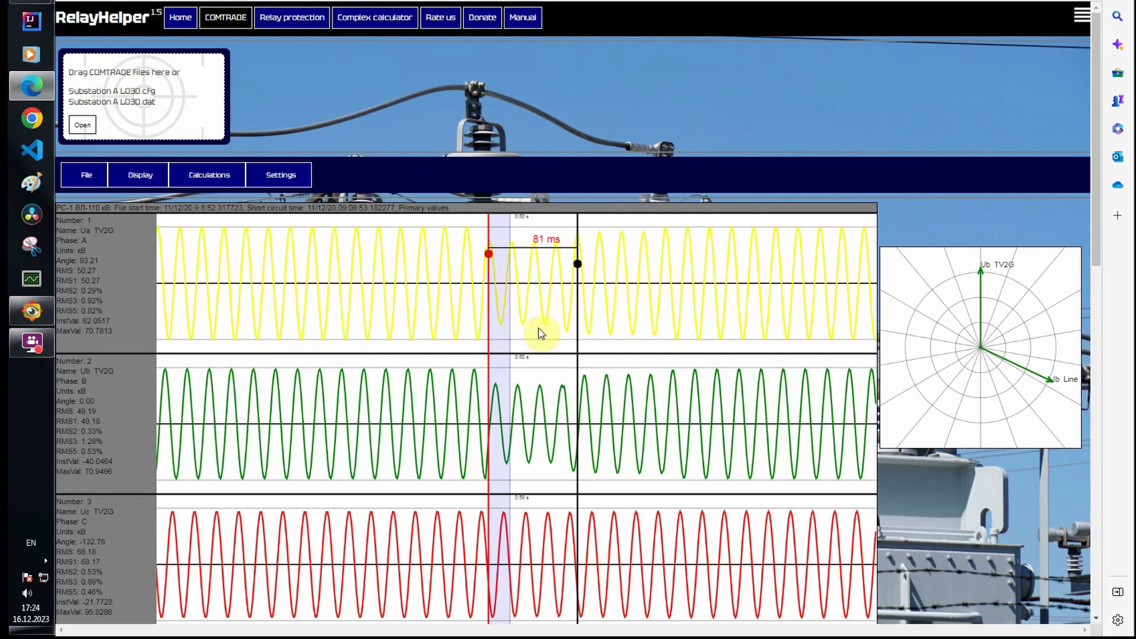
- Move the red cursor on the Ia Line 1 waveform further into the fault, 50 ms before the black cursor
scroll(121, 300, "down", 2)
scroll(121, 306, "down", 3)
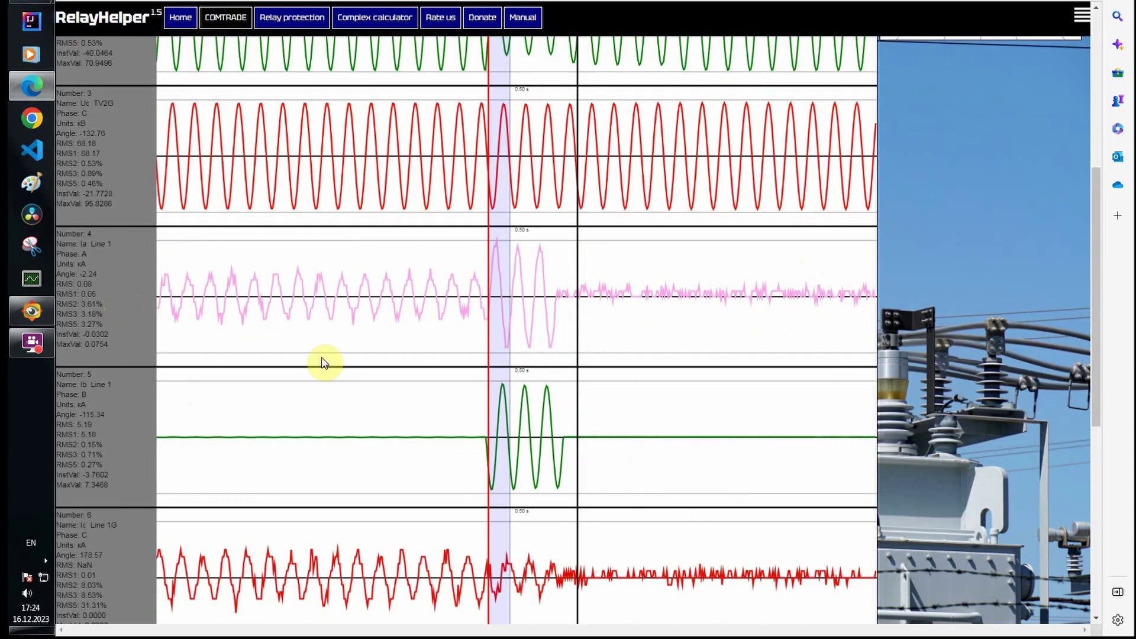
left_click(499, 319)
left_click_drag(488, 308, 523, 304)
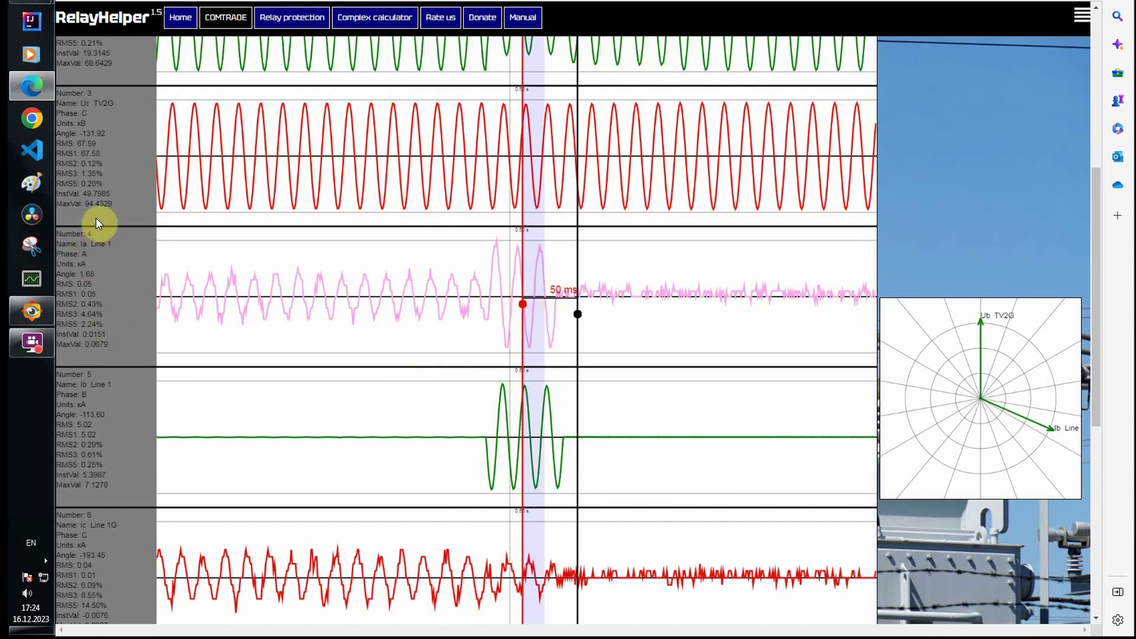
- Replace Ub TV2G with Ua TV2G on the vector diagram and add the Ia Line 2 channel
scroll(96, 217, "up", 7)
mouse_move(124, 194)
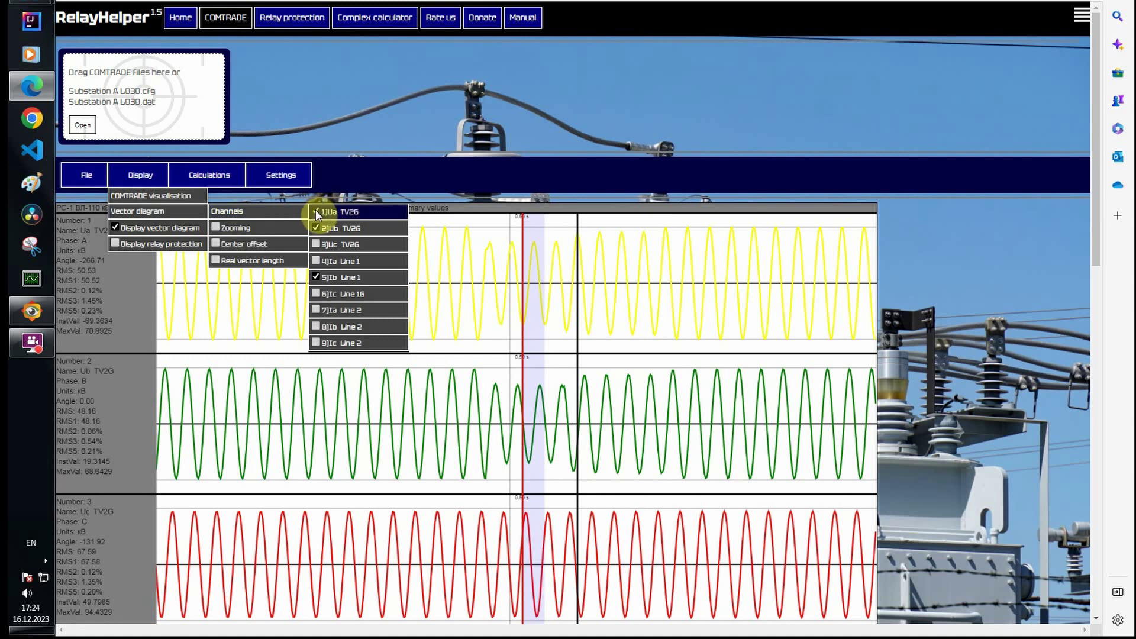
left_click(317, 229)
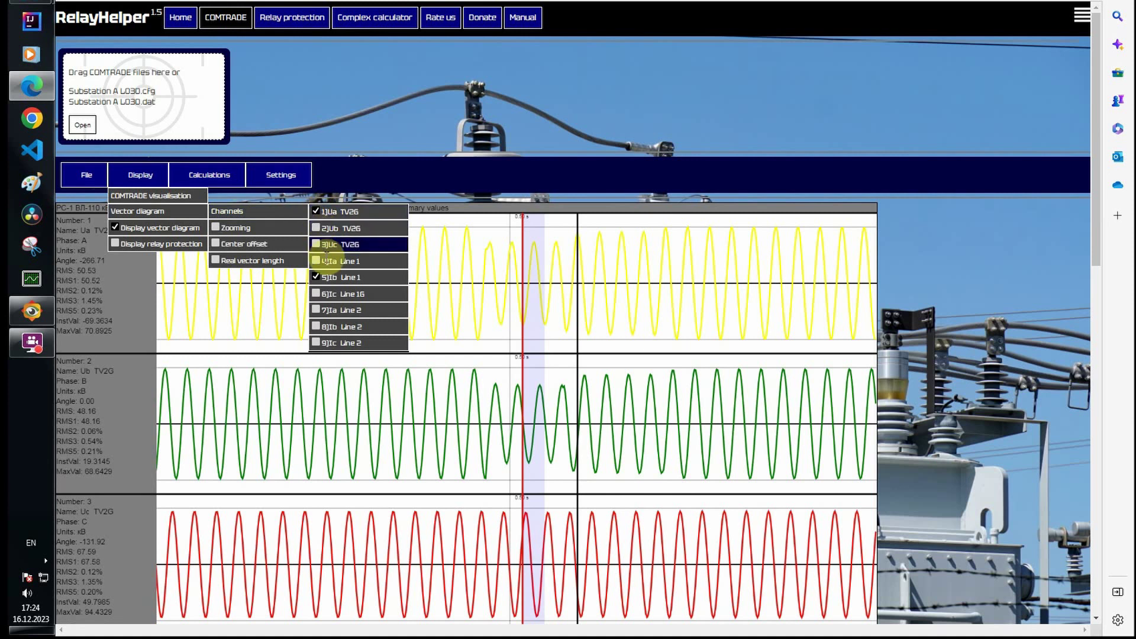
left_click(318, 310)
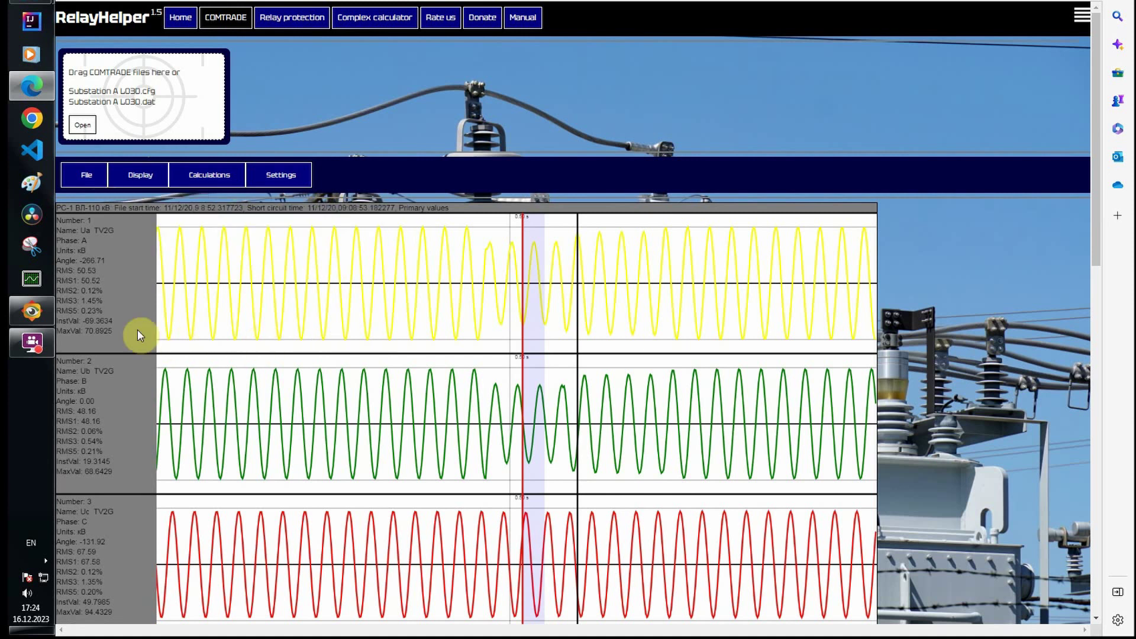
- Set Ua TV2G as the base channel and bring the vector diagram beside the Ib Line 1 waveform
scroll(98, 318, "down", 4)
scroll(97, 318, "down", 10)
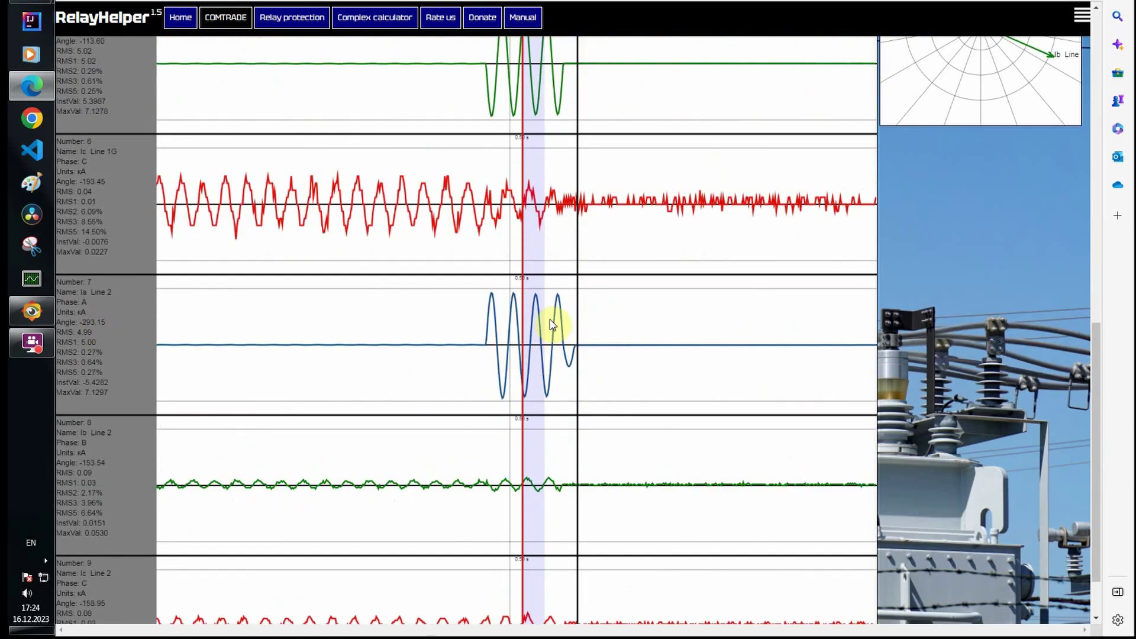
scroll(99, 84, "up", 15)
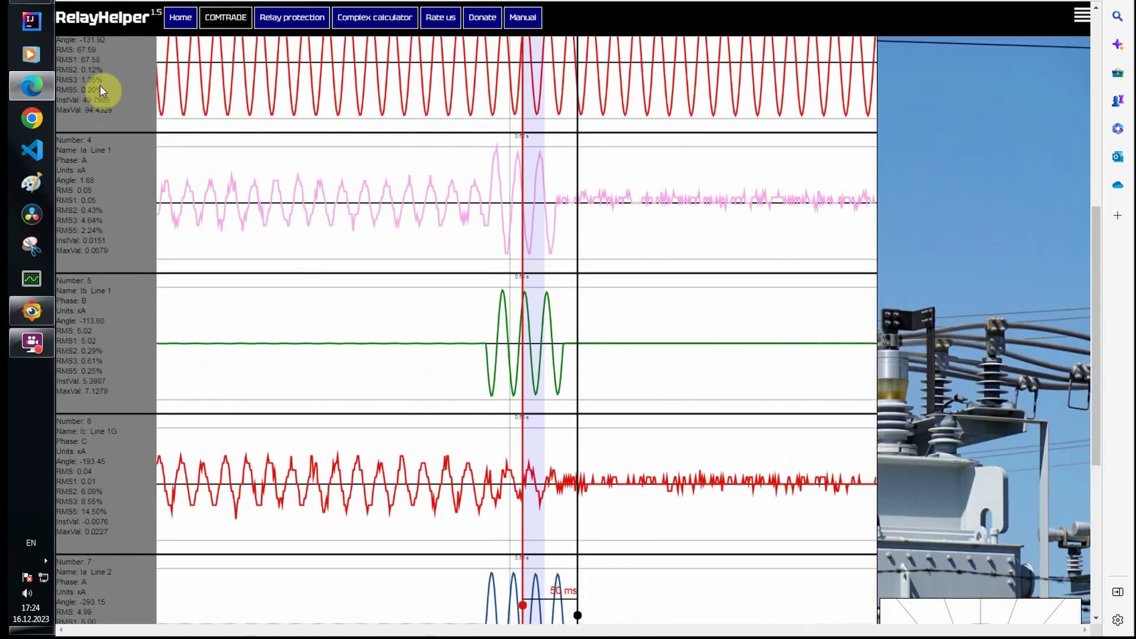
mouse_move(204, 161)
mouse_move(236, 236)
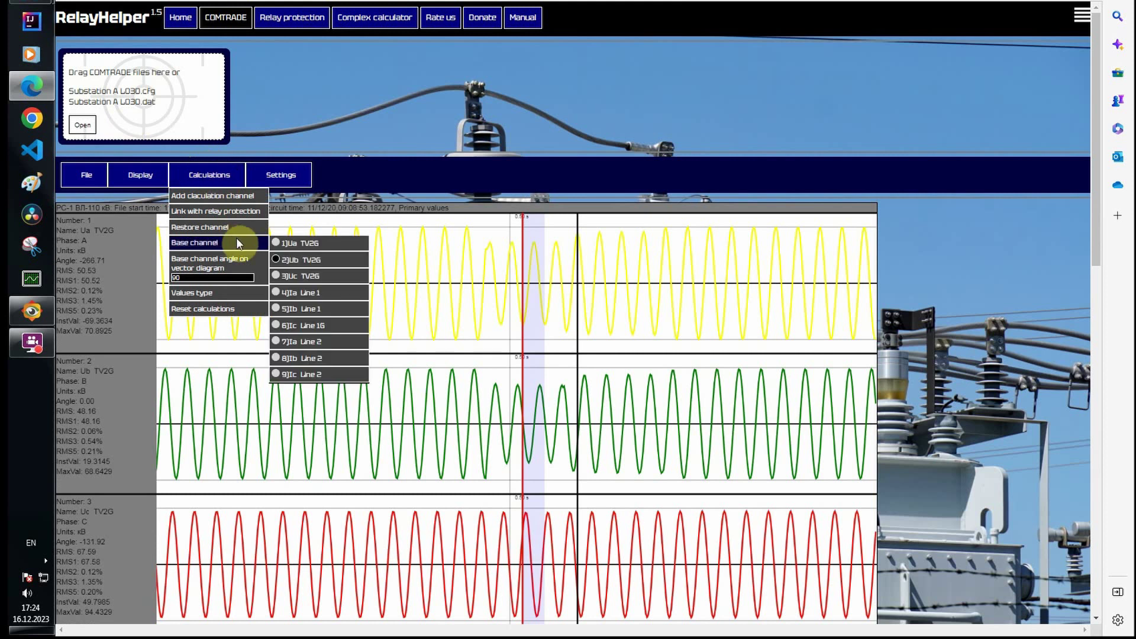
left_click(274, 241)
scroll(91, 256, "down", 12)
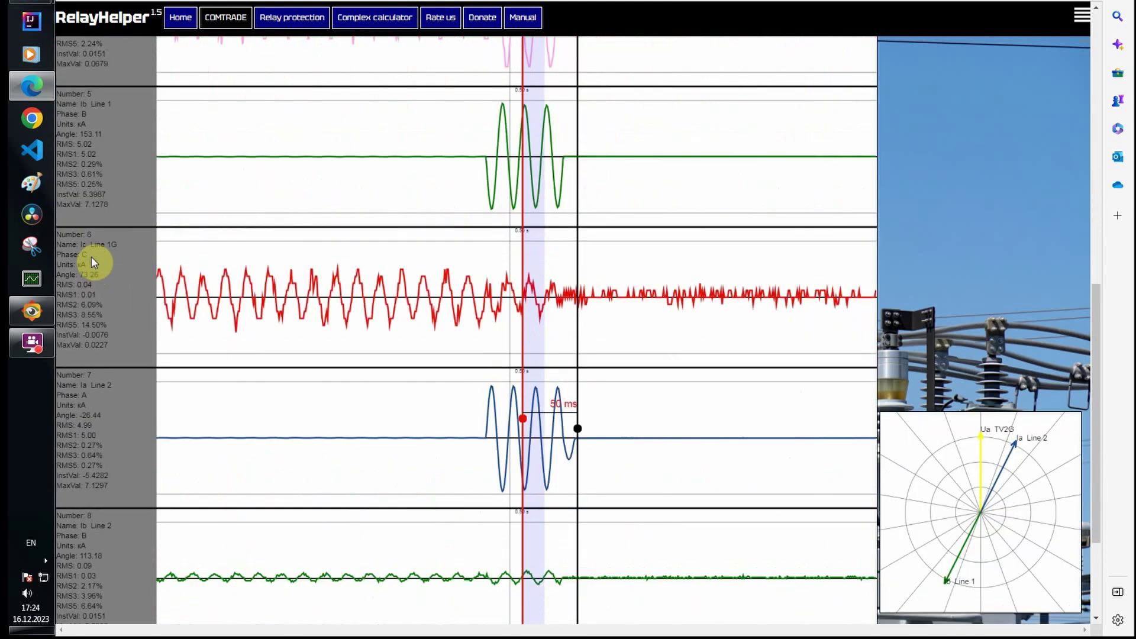
left_click(521, 181)
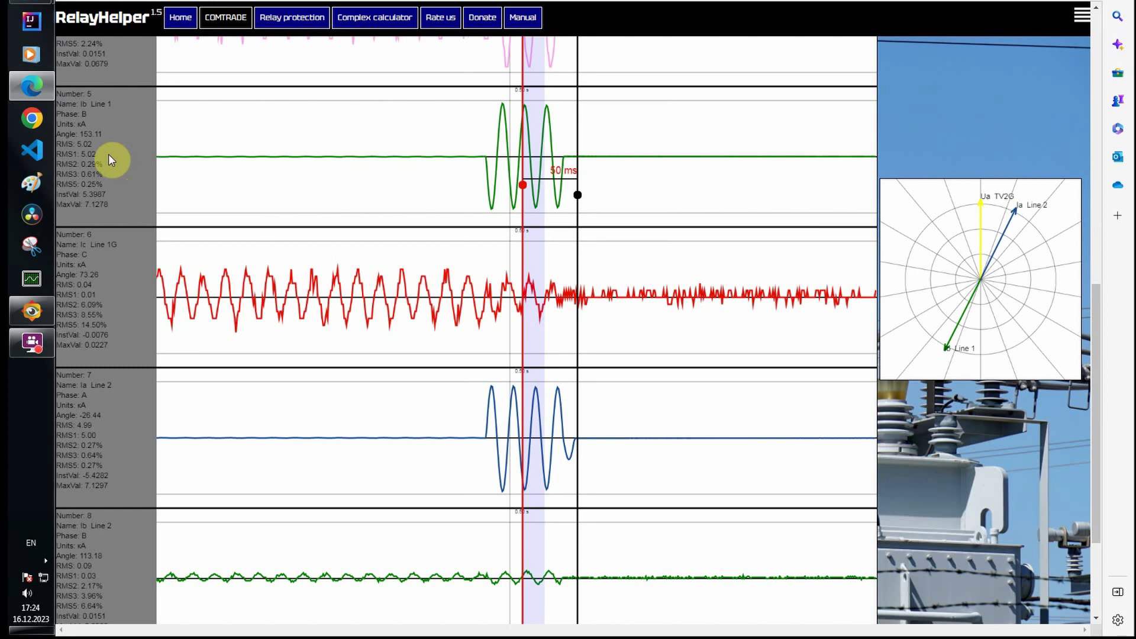
- Start a new zero sequence calculation channel and name it 3U0
scroll(108, 154, "up", 12)
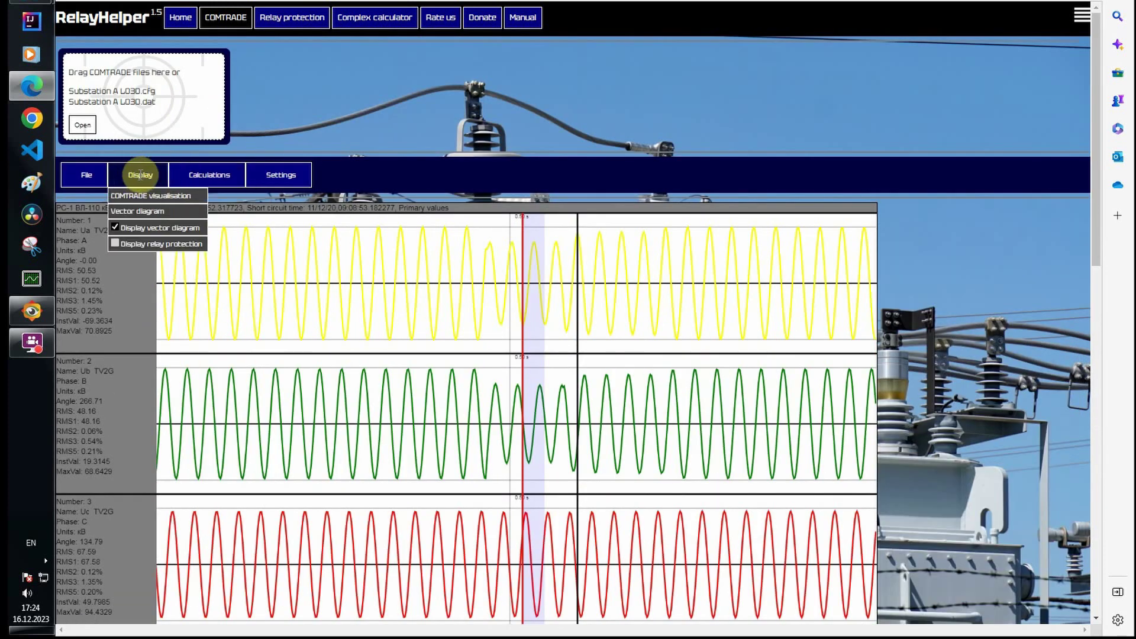
mouse_move(210, 177)
left_click(303, 200)
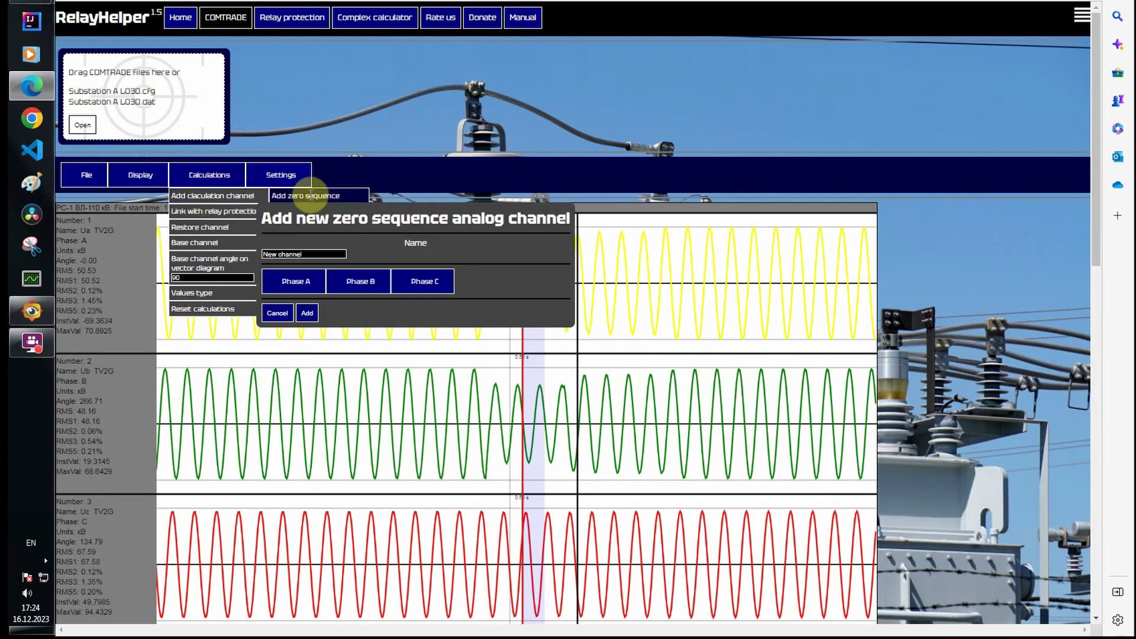
triple_click(313, 254)
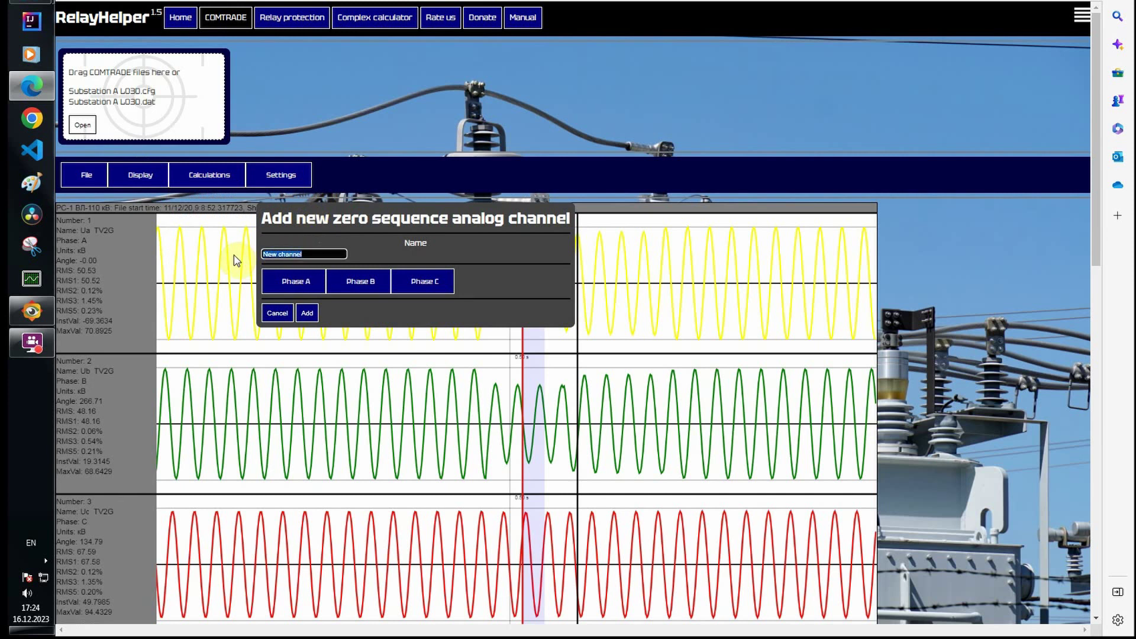
type("3U0")
- Assign Ua, Ub and Uc TV2G to phases A, B and C of the 3U0 channel and add it
left_click(297, 281)
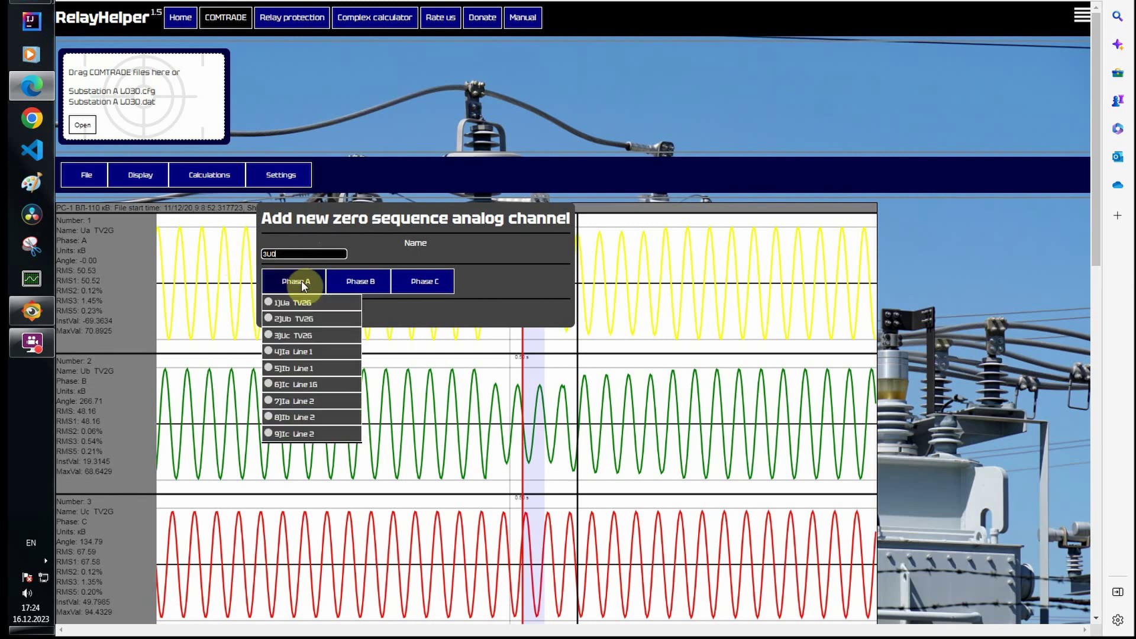
left_click(273, 303)
left_click(359, 282)
left_click(343, 317)
left_click(420, 281)
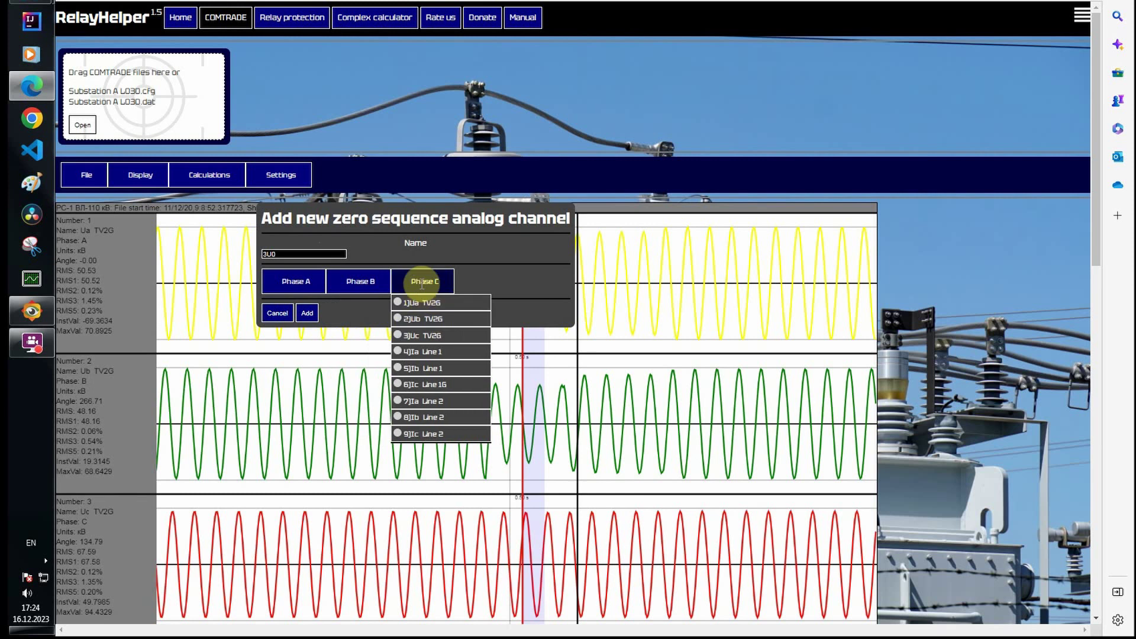
left_click(398, 334)
left_click(307, 313)
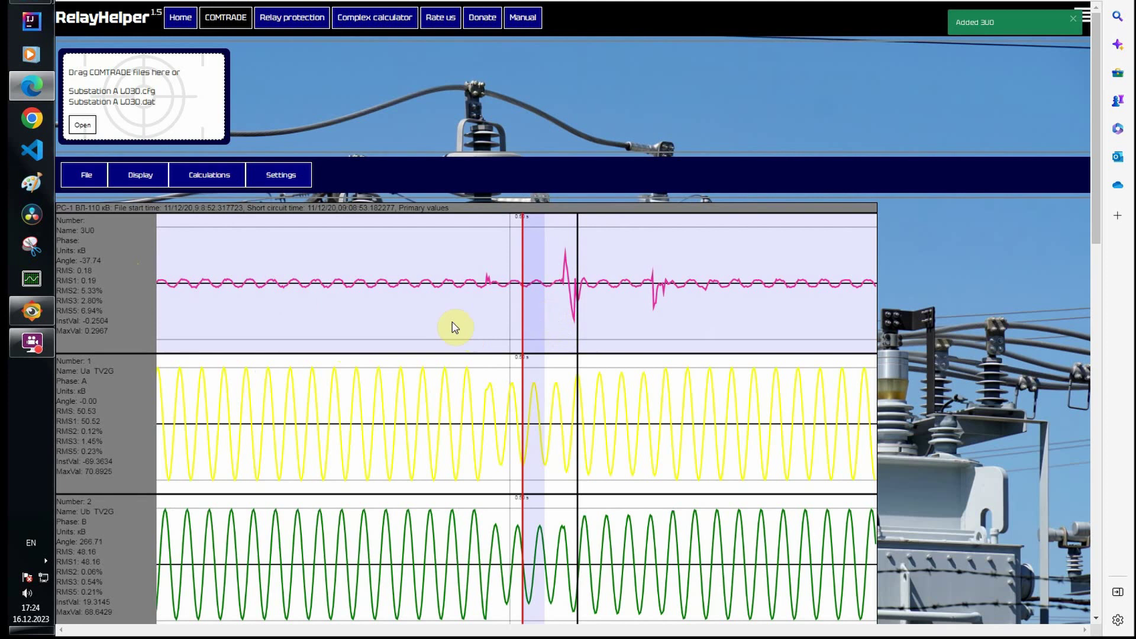
- Examine 3U0 at the start of the fault by moving the red cursor just past the onset, 71 ms before the black cursor
scroll(110, 295, "down", 2)
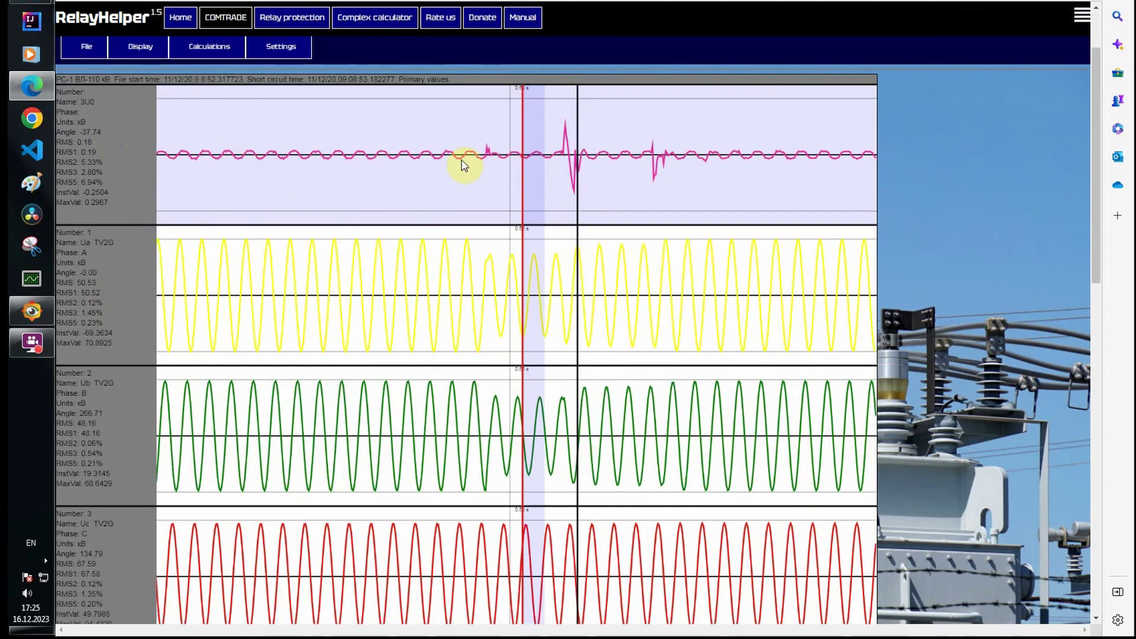
left_click(520, 157)
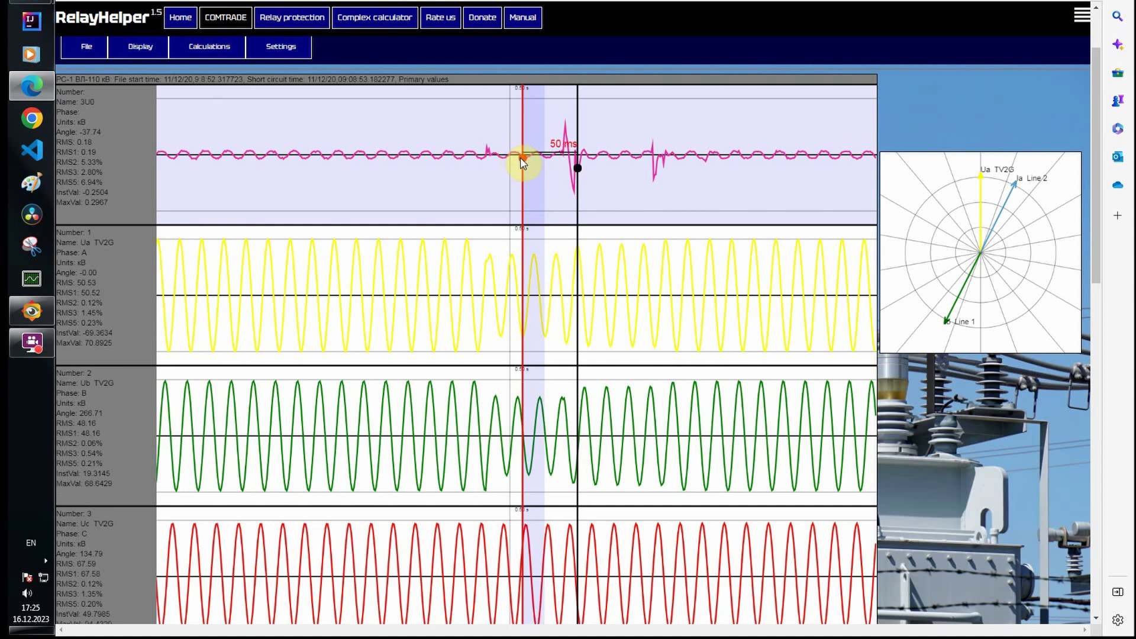
left_click(485, 156)
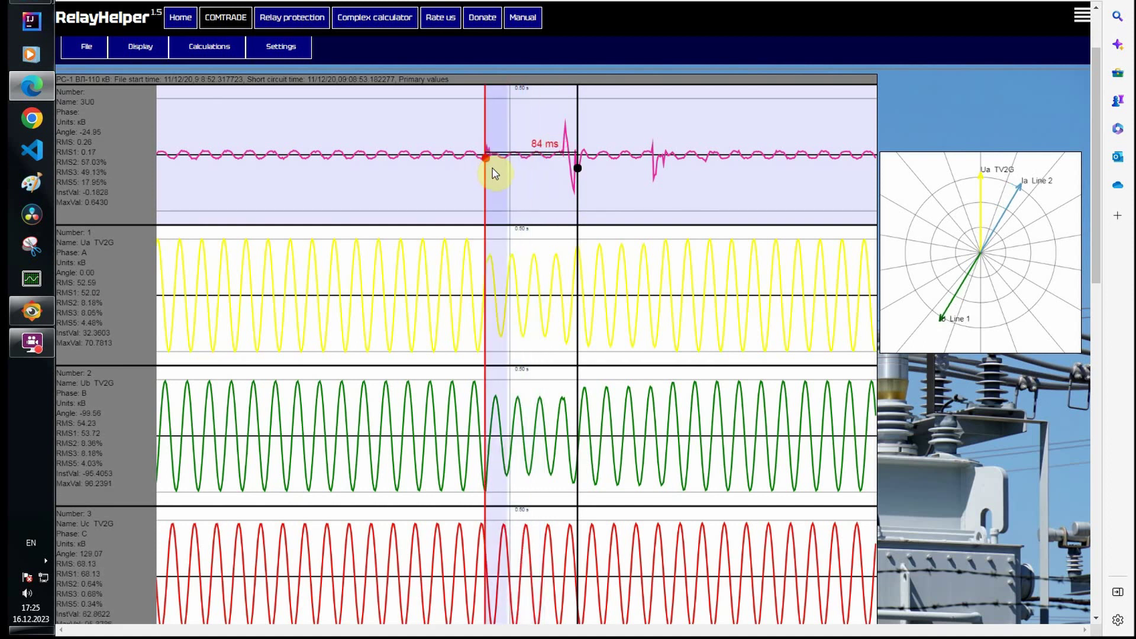
left_click_drag(493, 168, 499, 172)
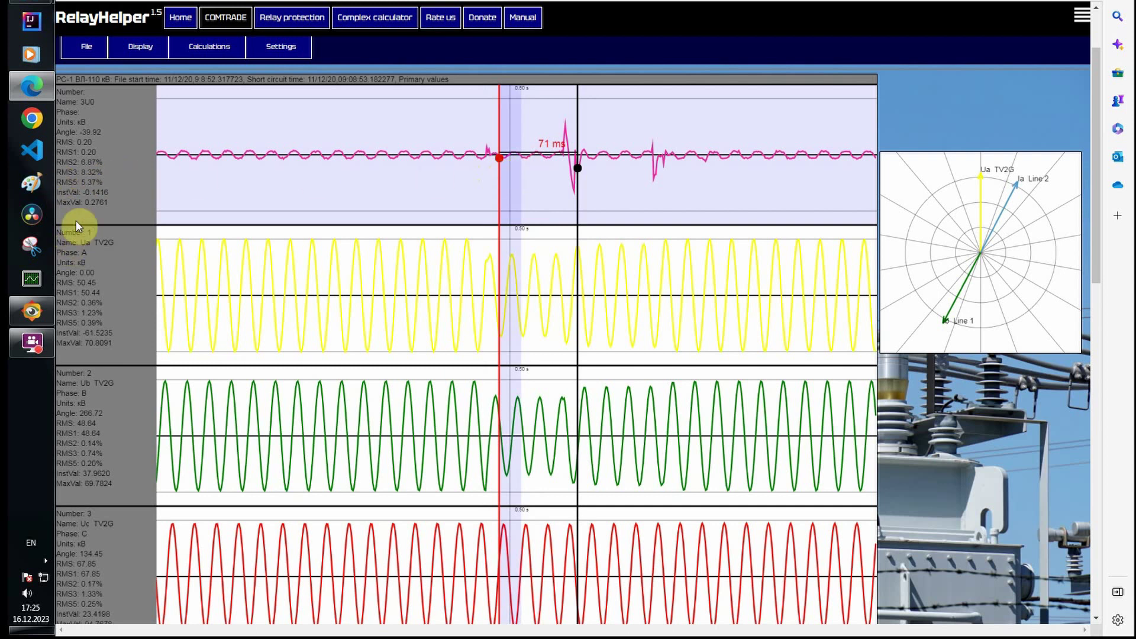
- Start a new zero sequence calculation channel and name it 3I0 Line1
scroll(75, 220, "up", 2)
left_click(141, 175)
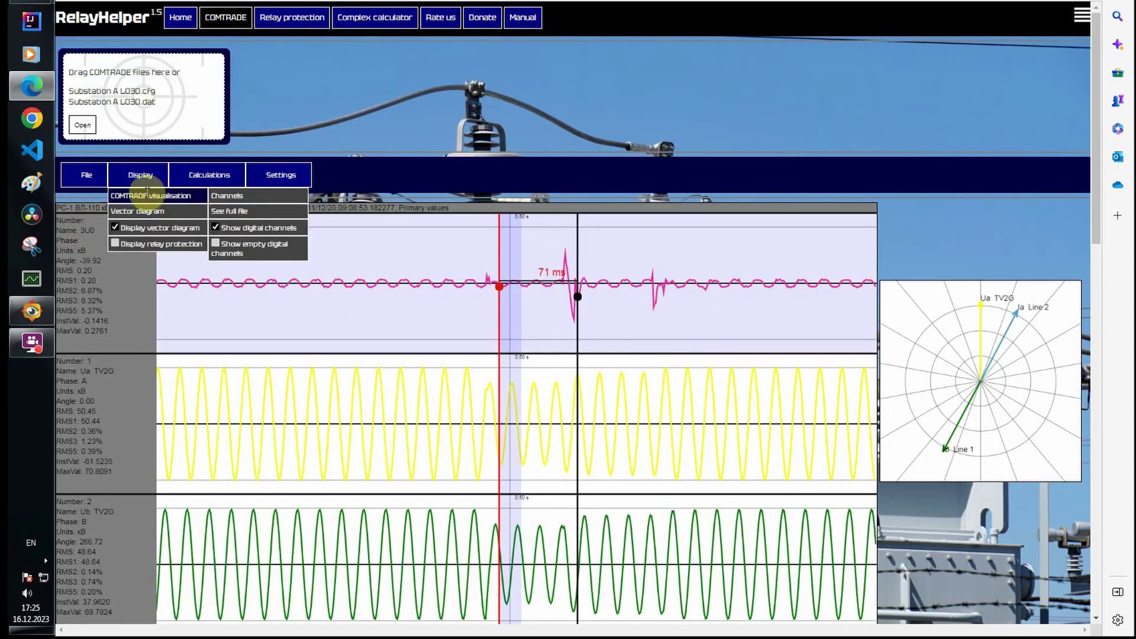
left_click(209, 175)
mouse_move(234, 196)
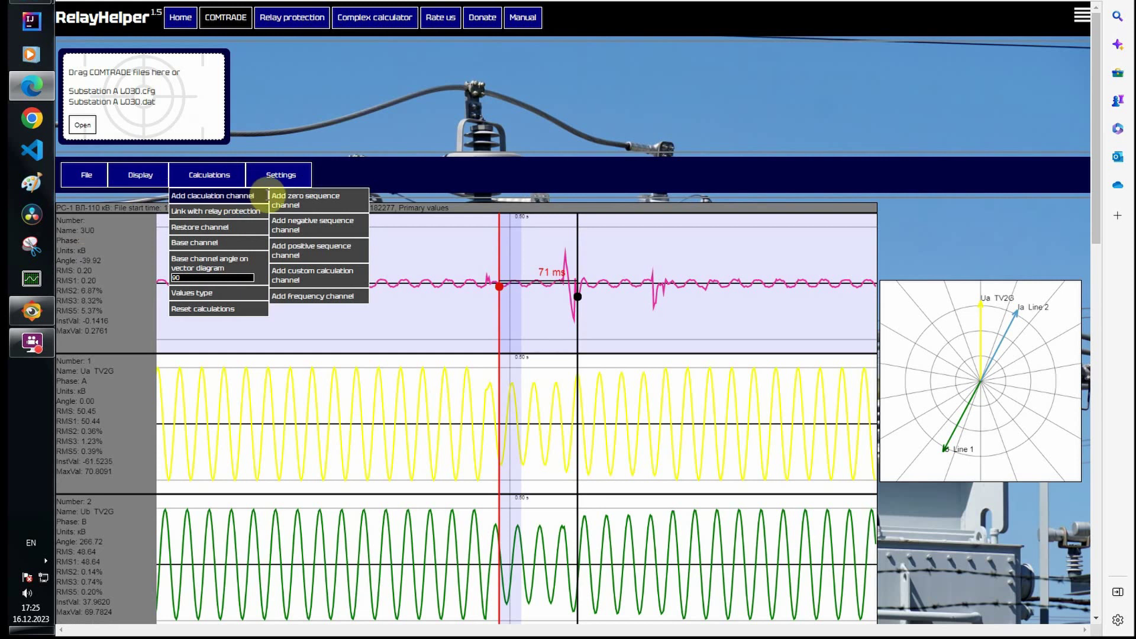
left_click(313, 203)
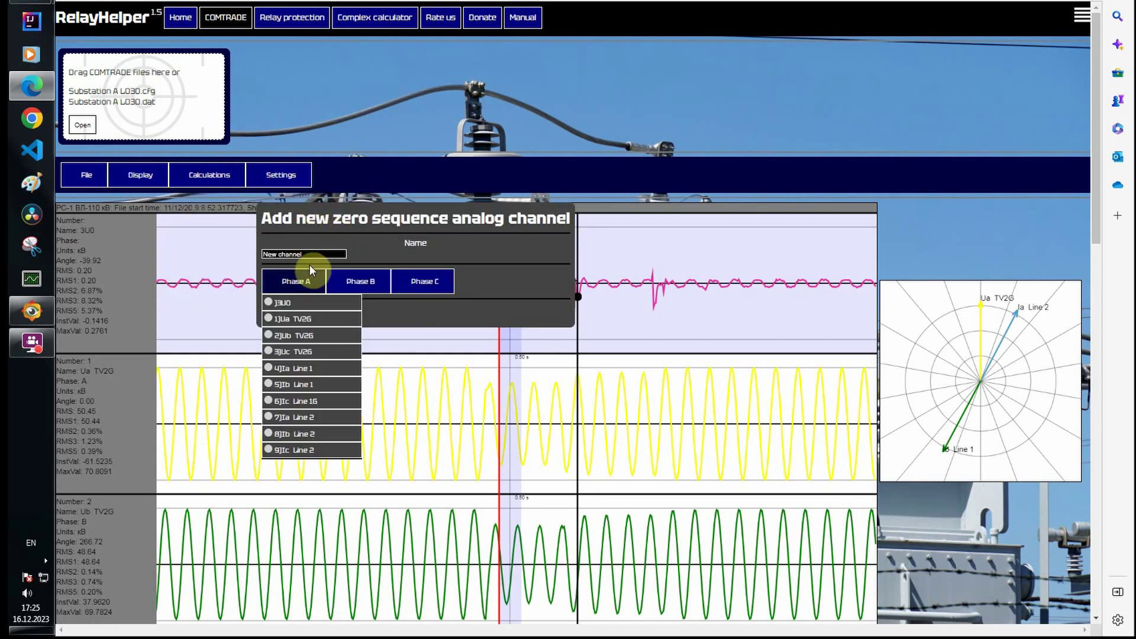
key("ctrl+a")
type("3")
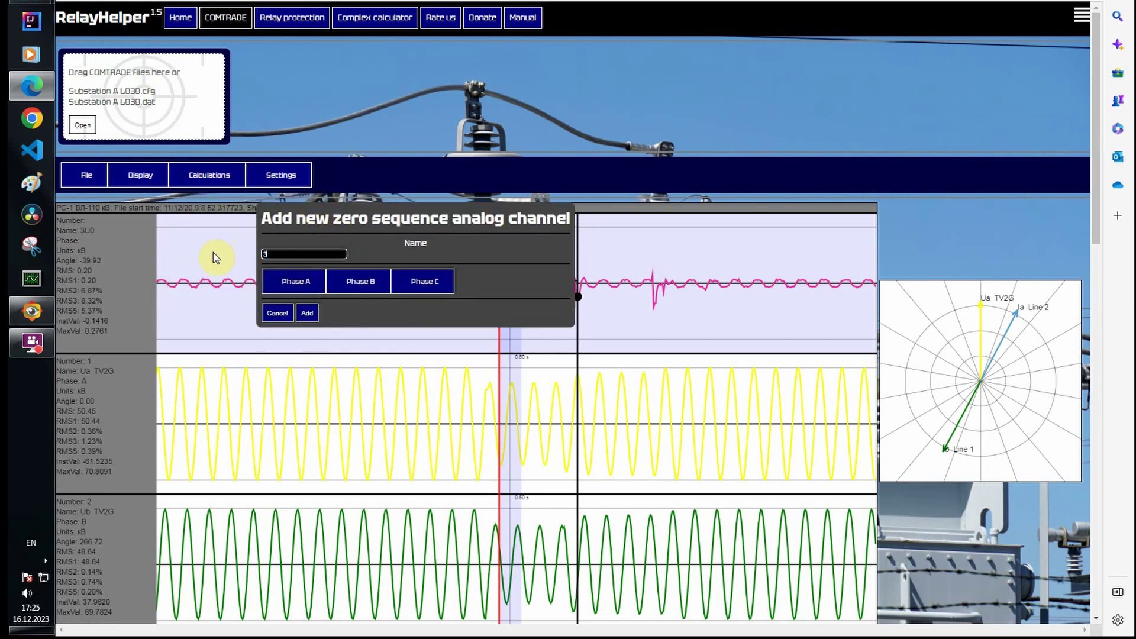
type("I0 Line")
- Assign the Line 1 currents Ia, Ib and Ic to phases A, B and C of the 3I0 Line1 channel and add it
left_click(293, 285)
left_click(281, 368)
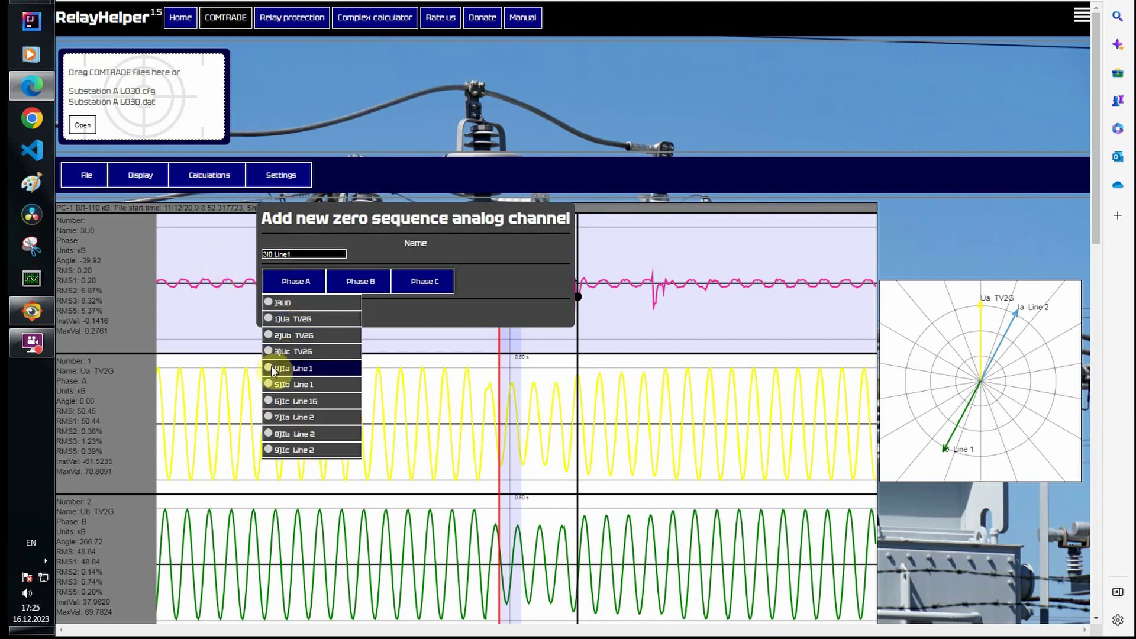
left_click(357, 289)
left_click(334, 383)
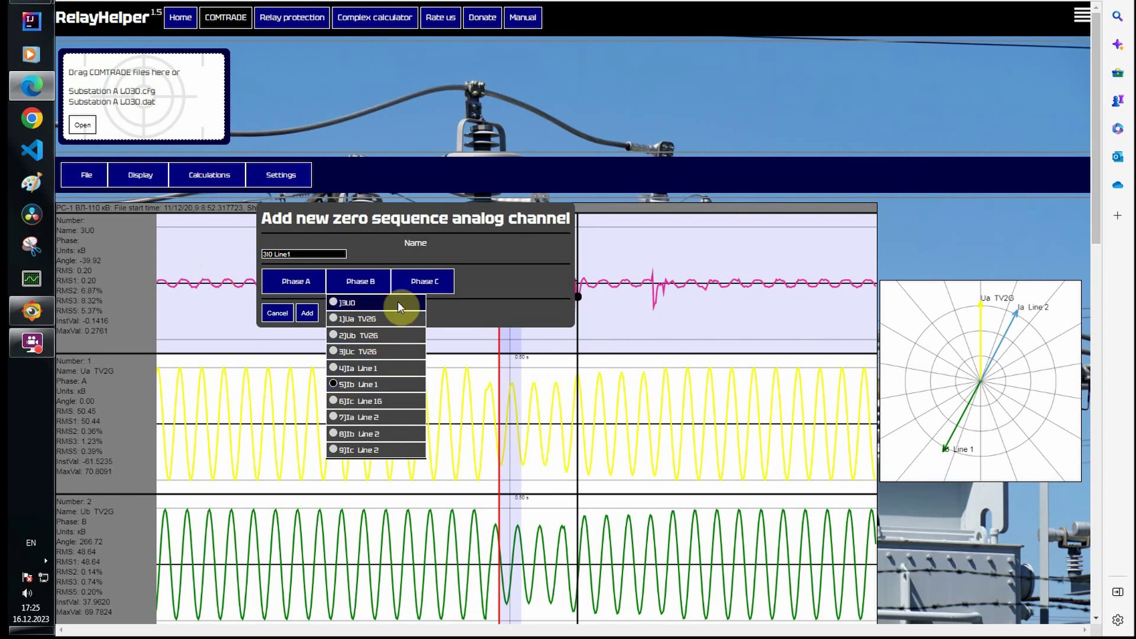
left_click(422, 283)
left_click(397, 401)
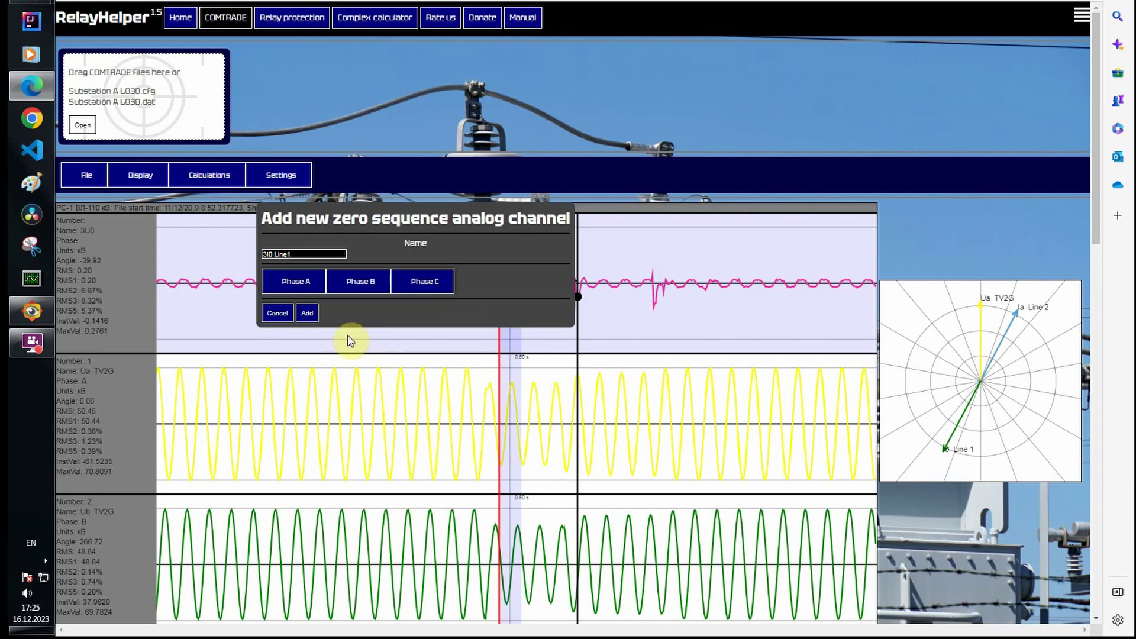
left_click(307, 313)
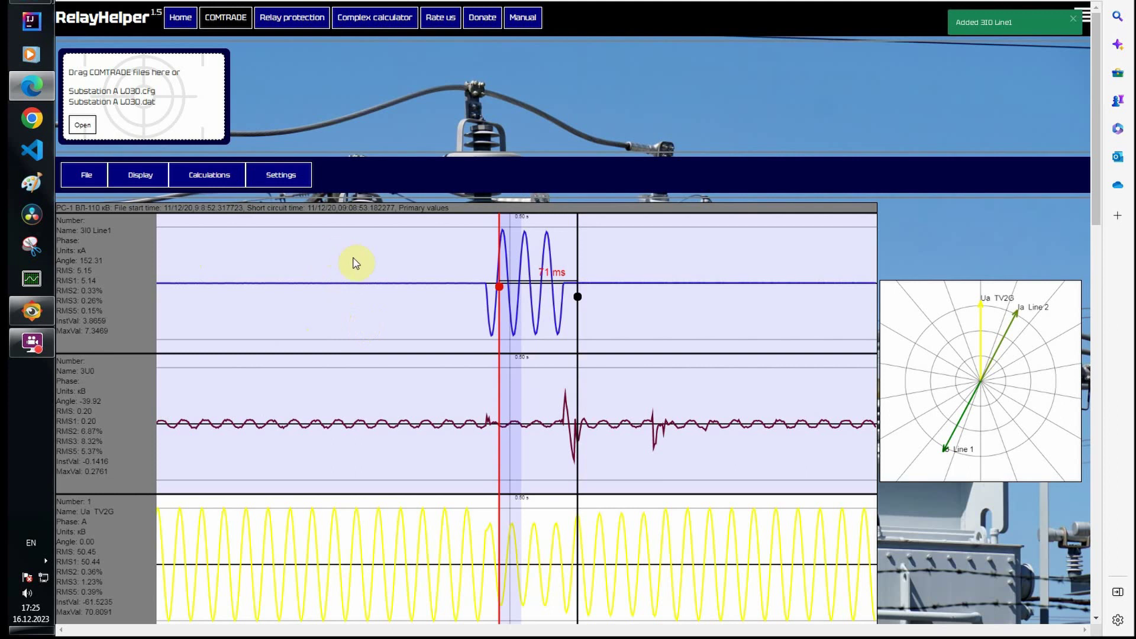
- Start another zero sequence calculation channel and name it 3I0 Line2
left_click(139, 178)
left_click(208, 175)
mouse_move(206, 192)
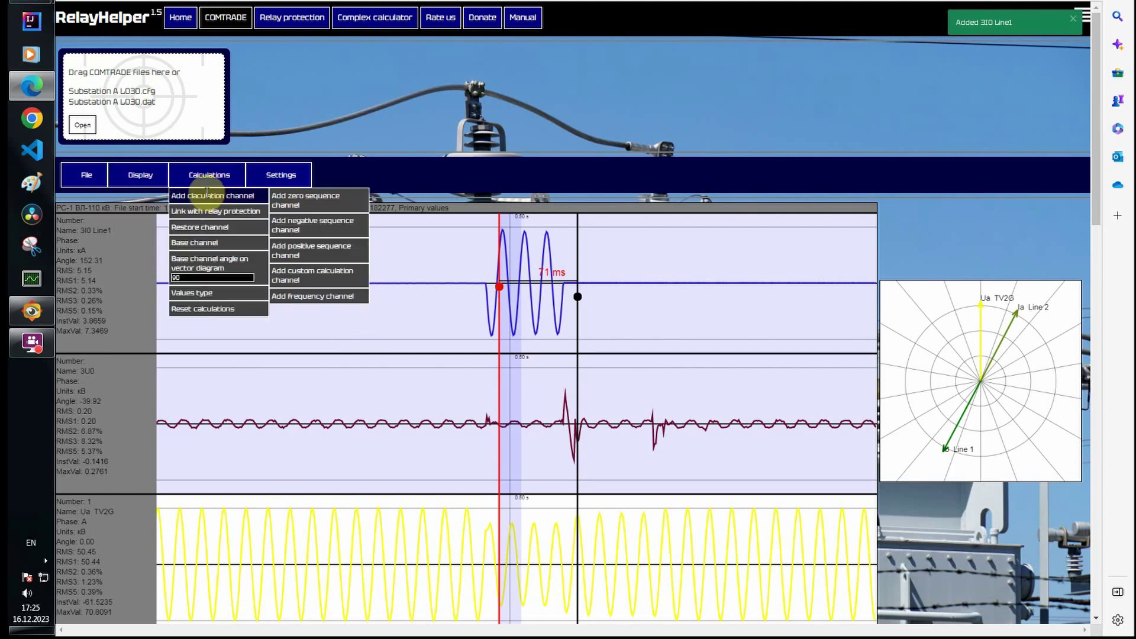
left_click(305, 200)
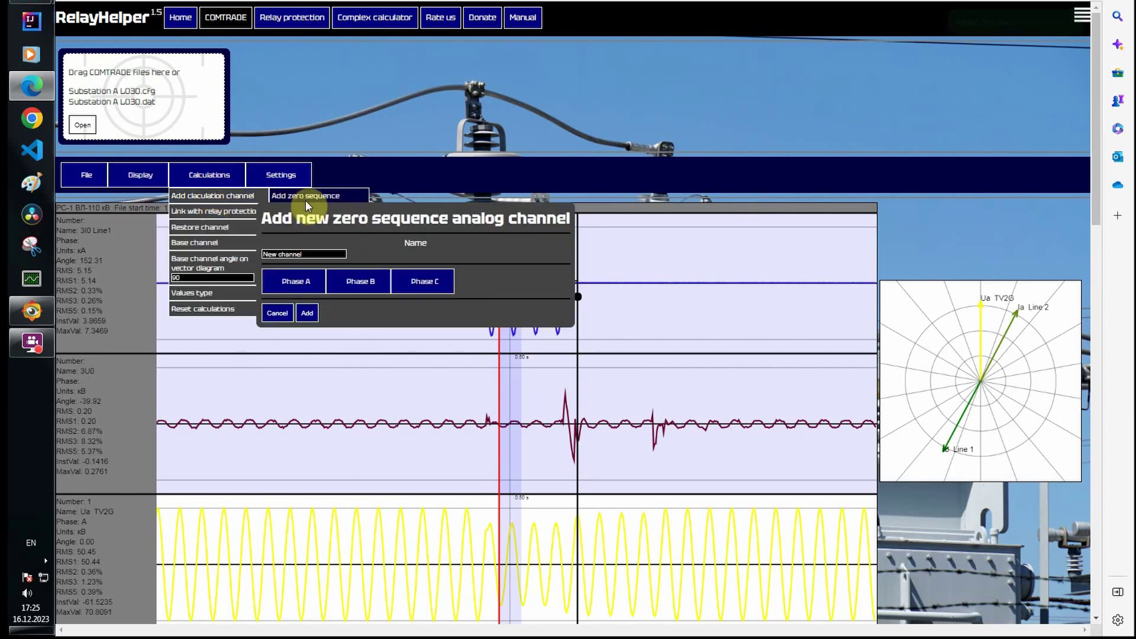
triple_click(314, 253)
type("3I0 Line2")
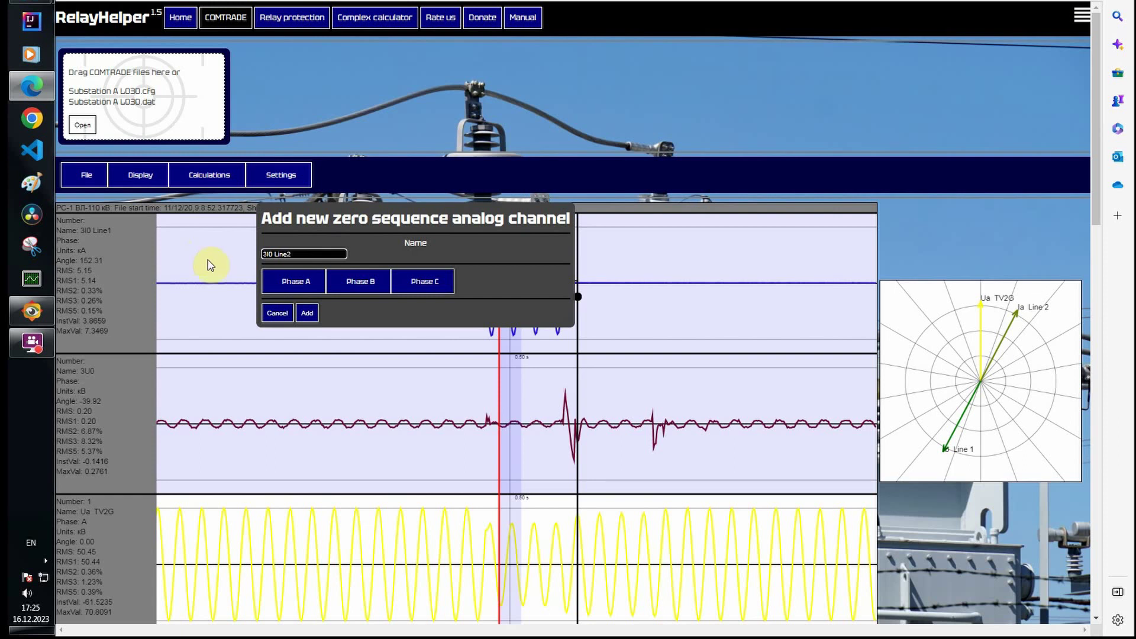
- Assign Ia, Ib and Ic Line 2 to phases A, B and C of the 3I0 Line2 channel and add it
left_click(274, 282)
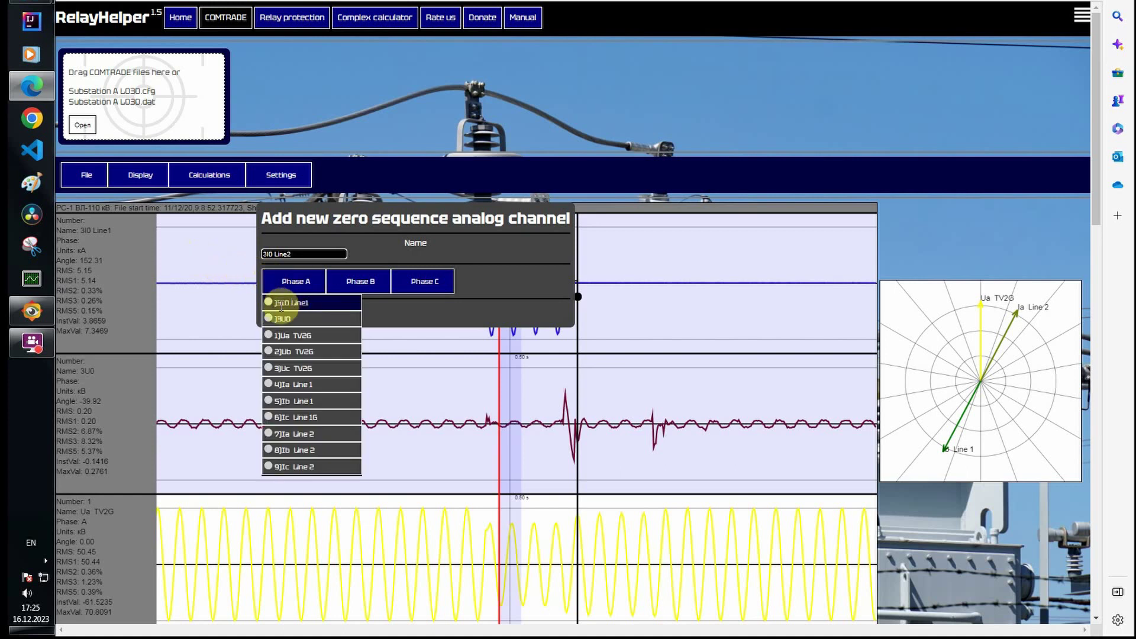
left_click(270, 432)
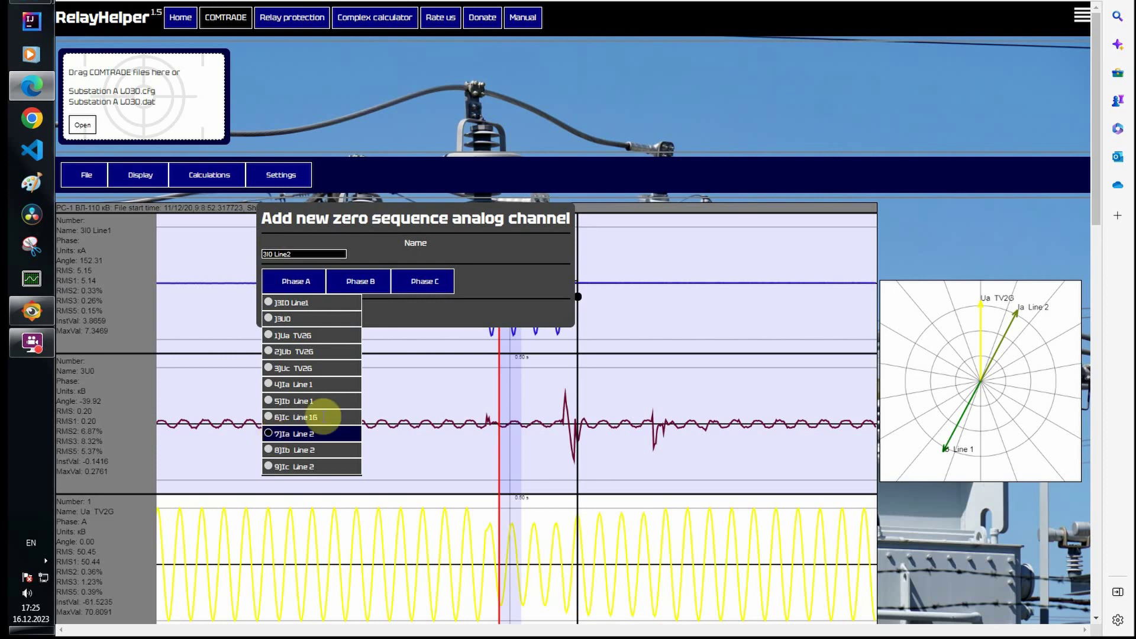
left_click(363, 281)
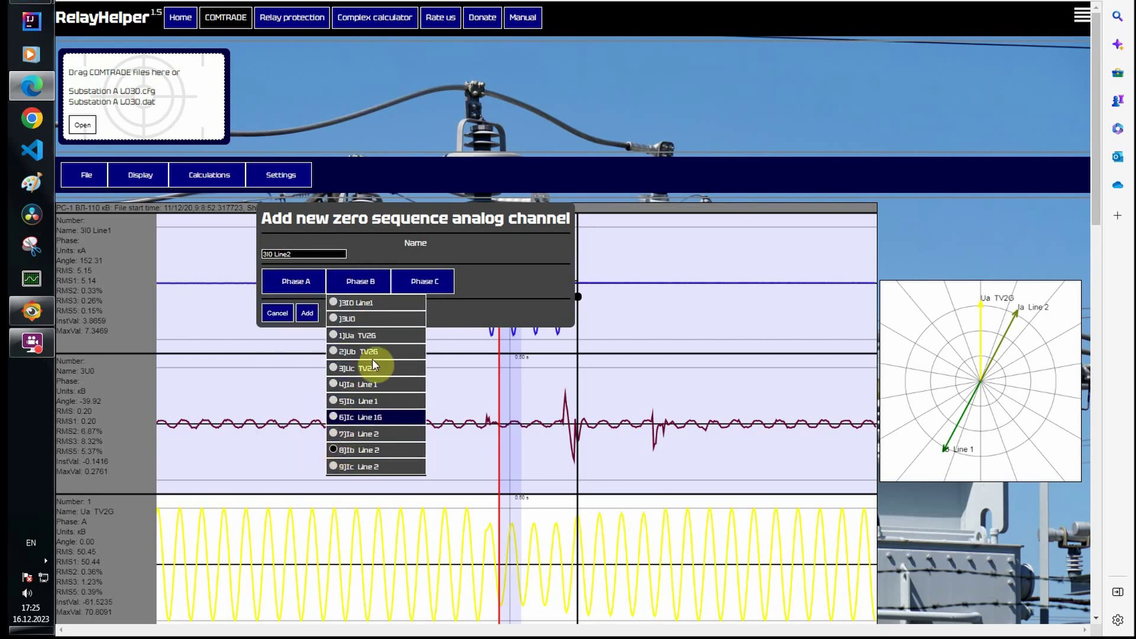
left_click(417, 279)
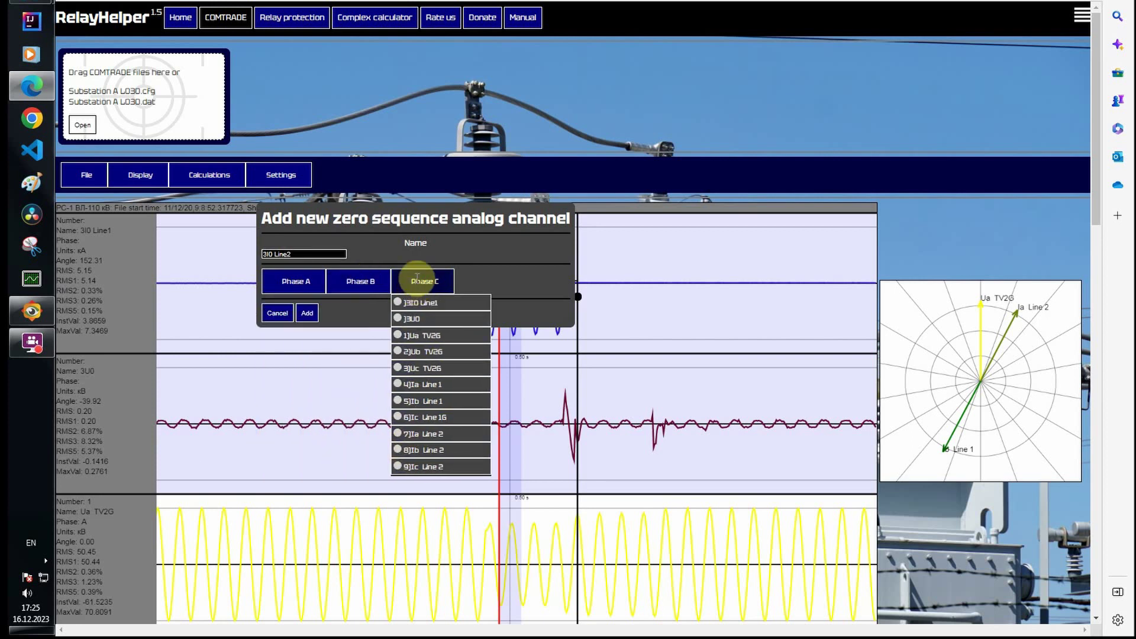
left_click(396, 466)
left_click(309, 314)
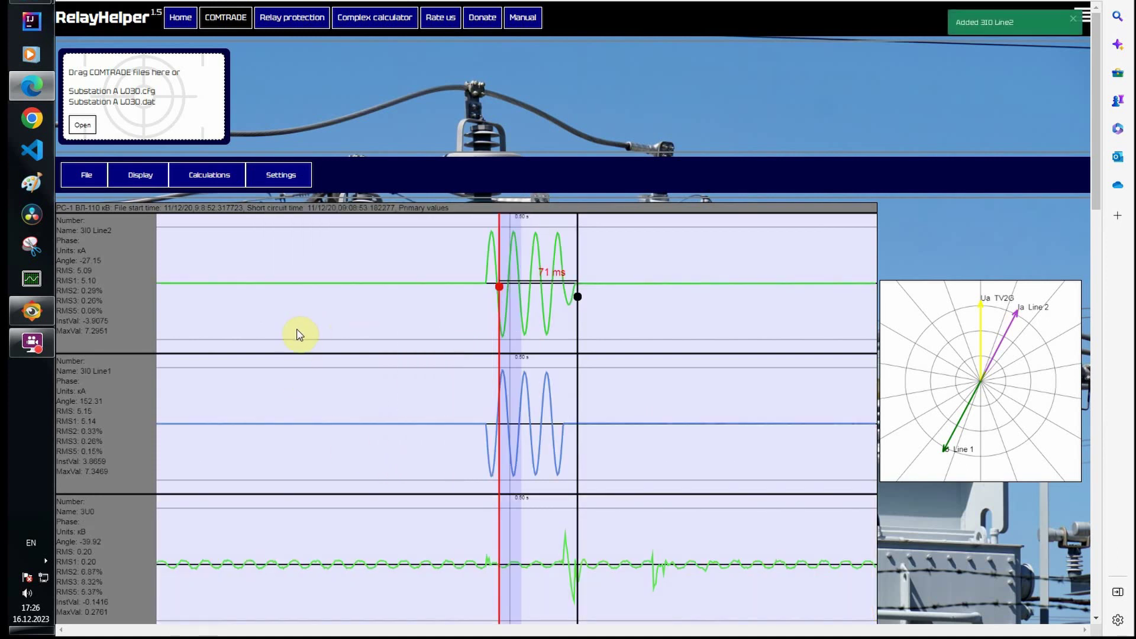
- Measure the duration of the 3I0 Line2 fault current with the red cursor at its onset and the black cursor at its end
left_click_drag(500, 290, 485, 296)
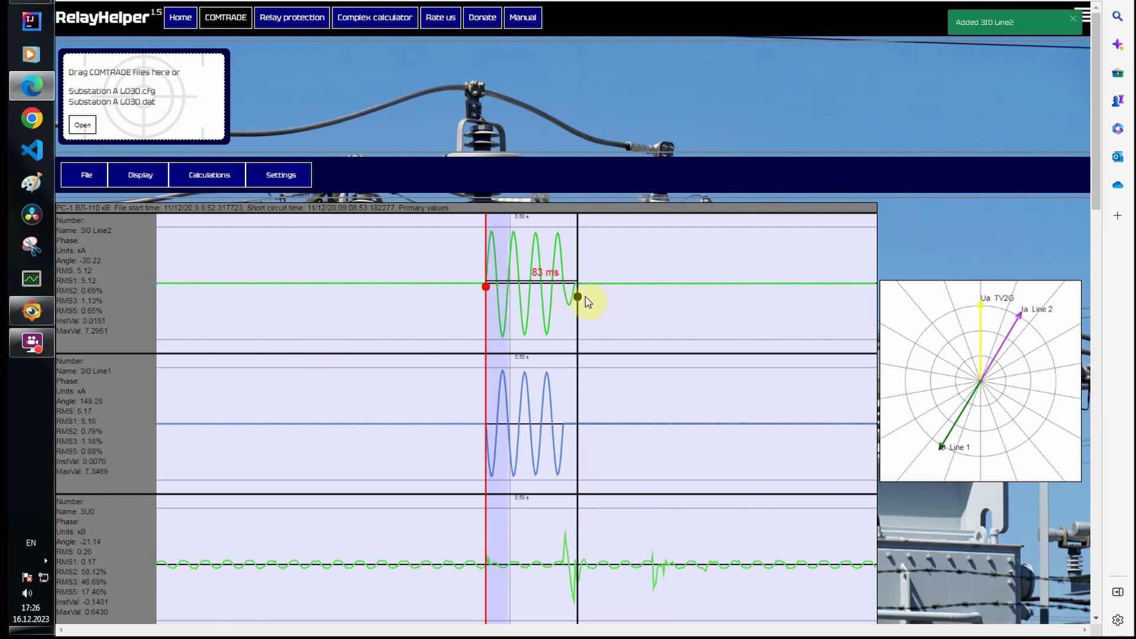
mouse_move(578, 297)
left_mouse_down()
mouse_move(565, 311)
mouse_move(578, 299)
left_mouse_up()
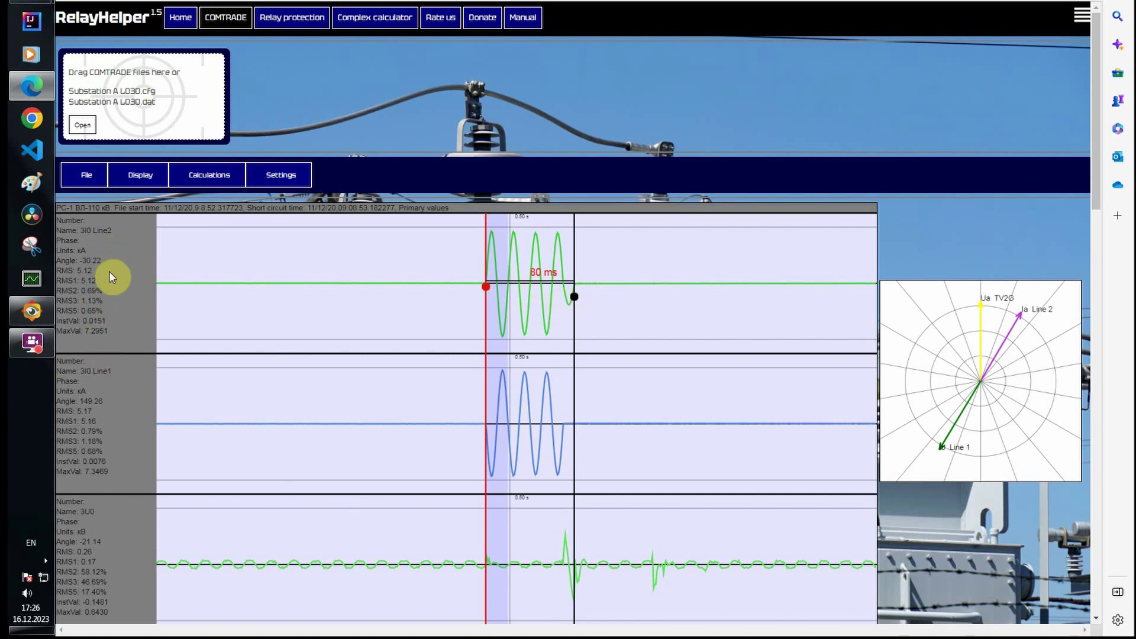
- Start a new negative sequence calculation channel and name it U2
mouse_move(214, 190)
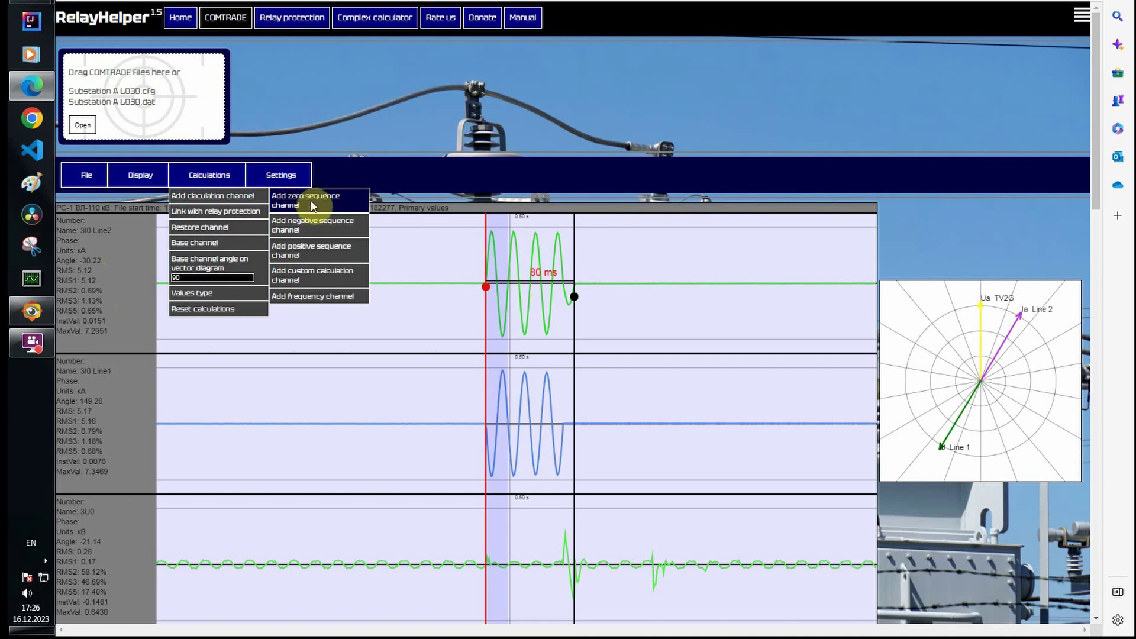
left_click(309, 220)
left_click_drag(329, 254, 155, 256)
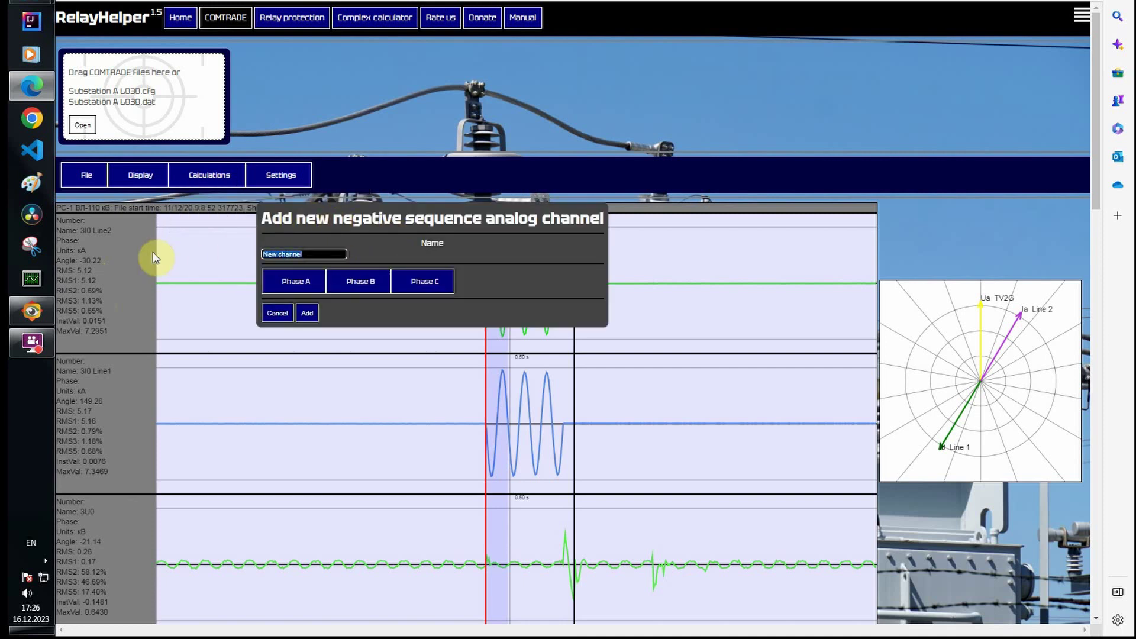
type("U2")
- Assign Ua, Ub and Uc TV2G to phases A, B and C of the U2 channel and add it
left_click(269, 284)
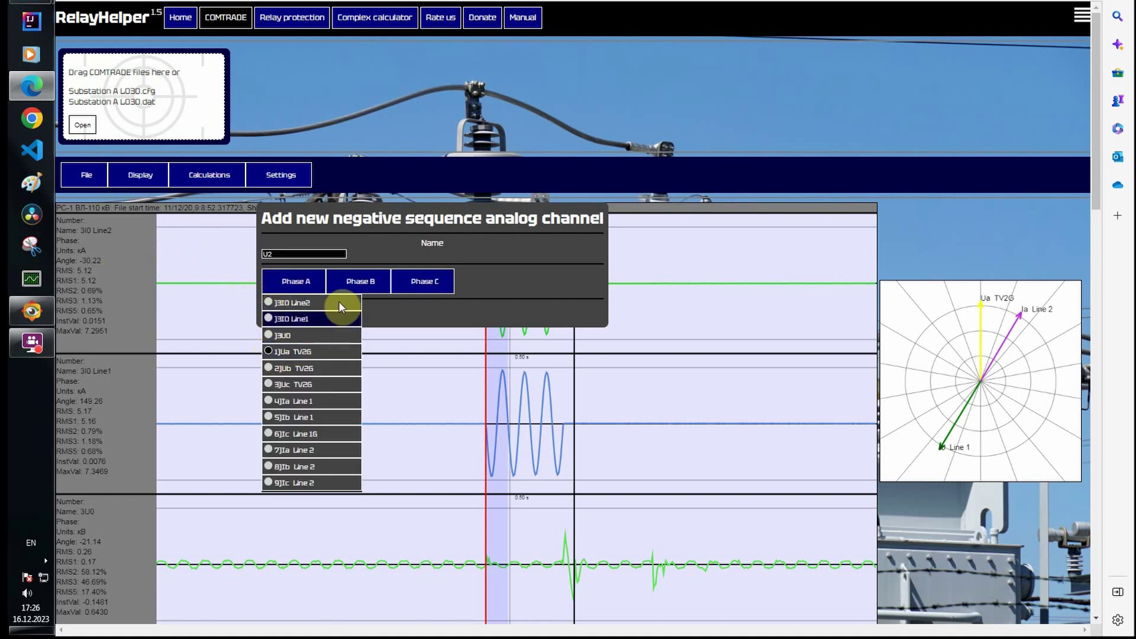
left_click(357, 282)
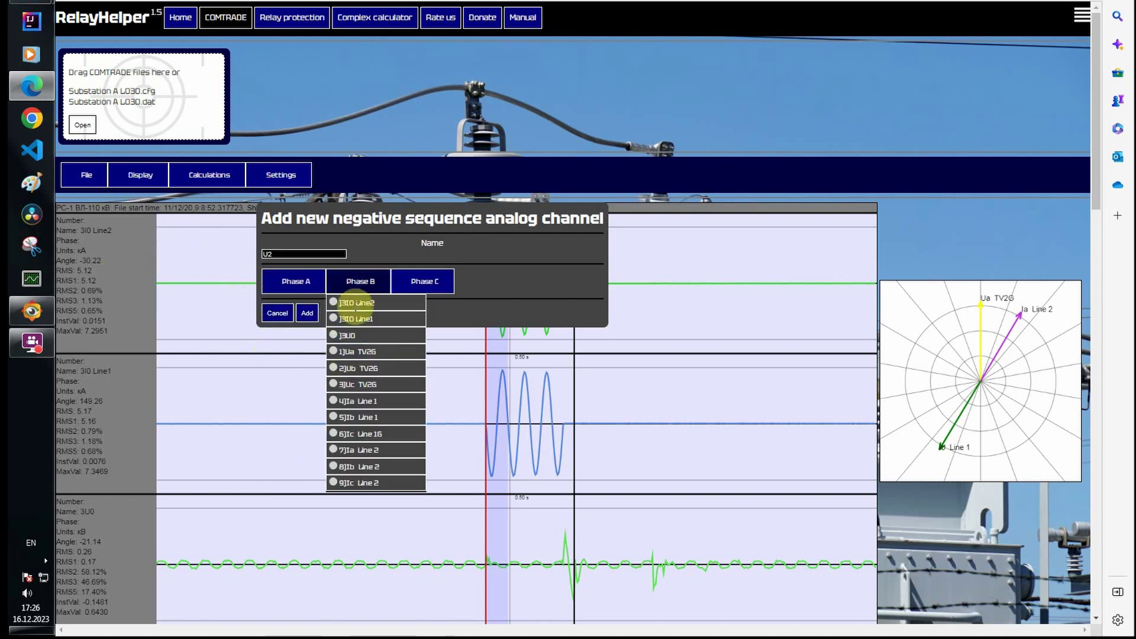
left_click(429, 289)
left_click(422, 384)
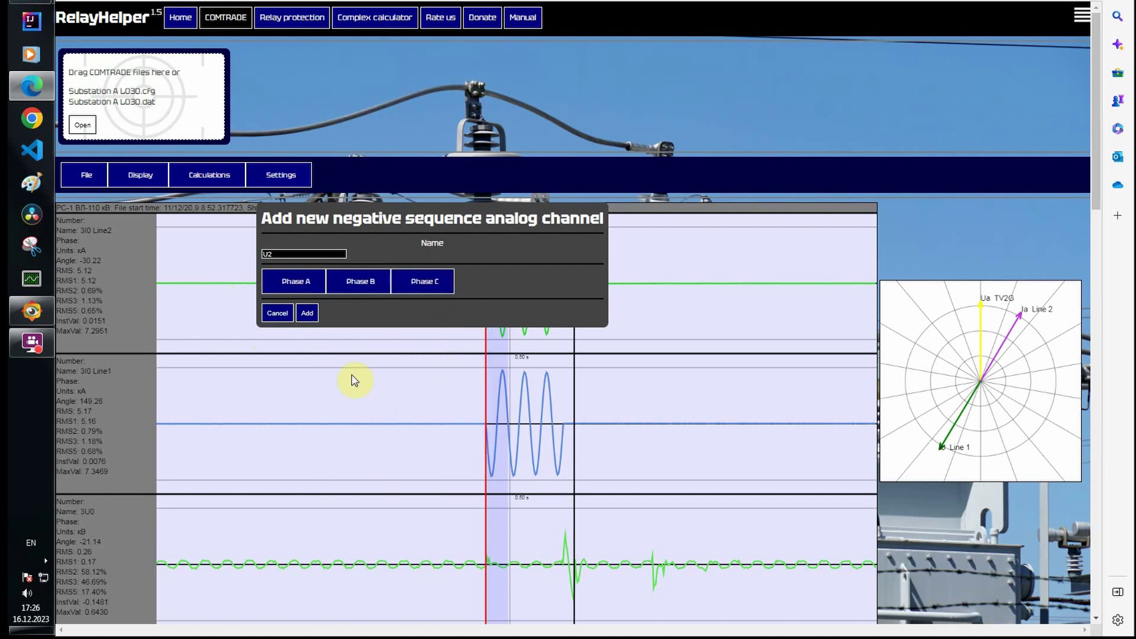
left_click(309, 313)
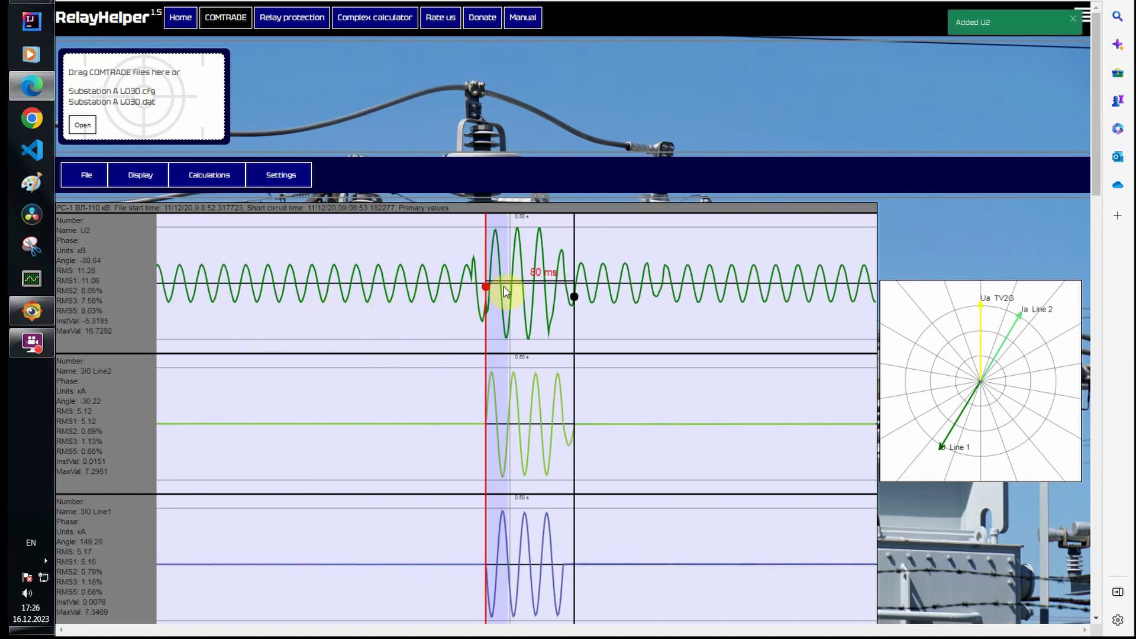
- Start another negative sequence calculation channel and name it I2 Line1
mouse_move(219, 174)
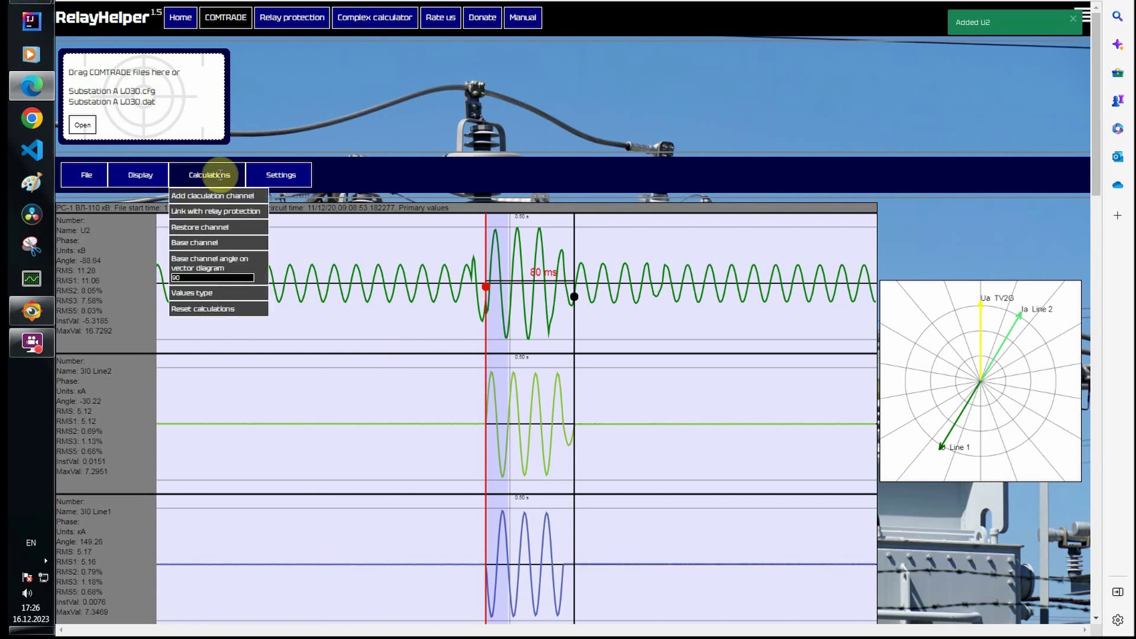
mouse_move(219, 198)
left_click(303, 222)
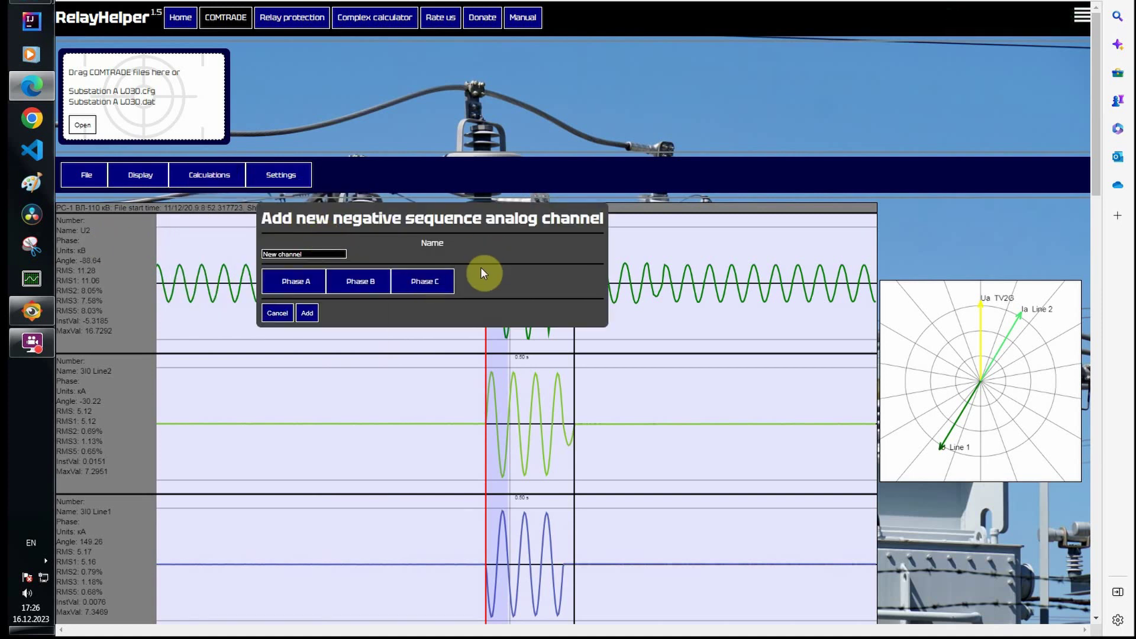
left_click(318, 253)
key("ctrl+a")
key("BackSpace")
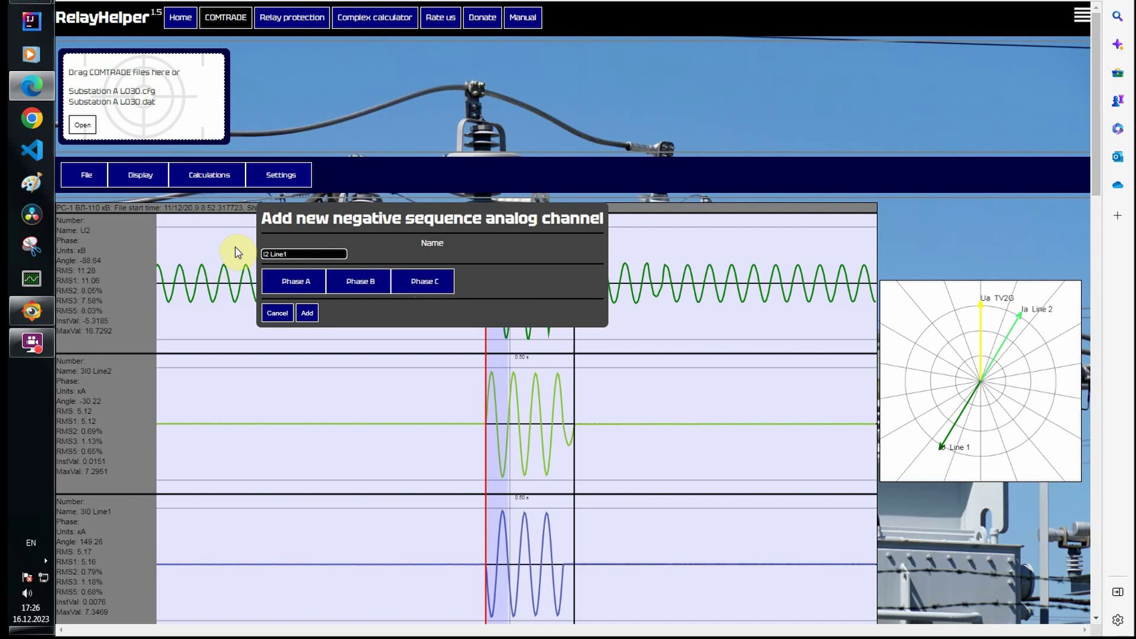
- Assign the Line 1 currents Ia, Ib and Ic to phases A, B and C of the I2 Line1 channel, check the selections and add it
left_click(292, 273)
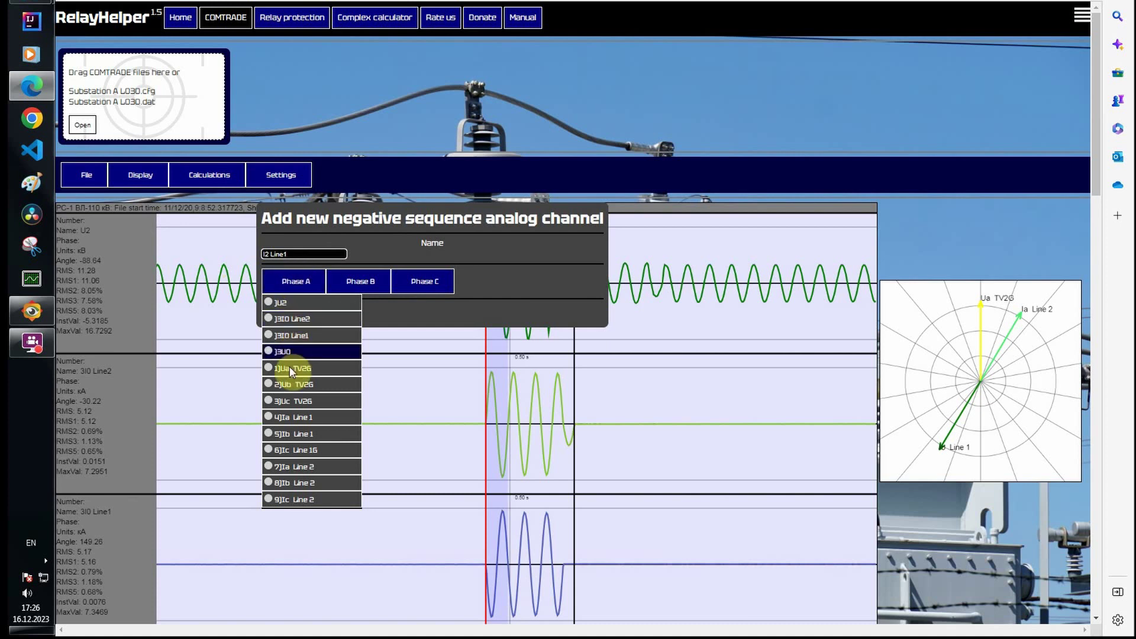
left_click(269, 417)
left_click(361, 283)
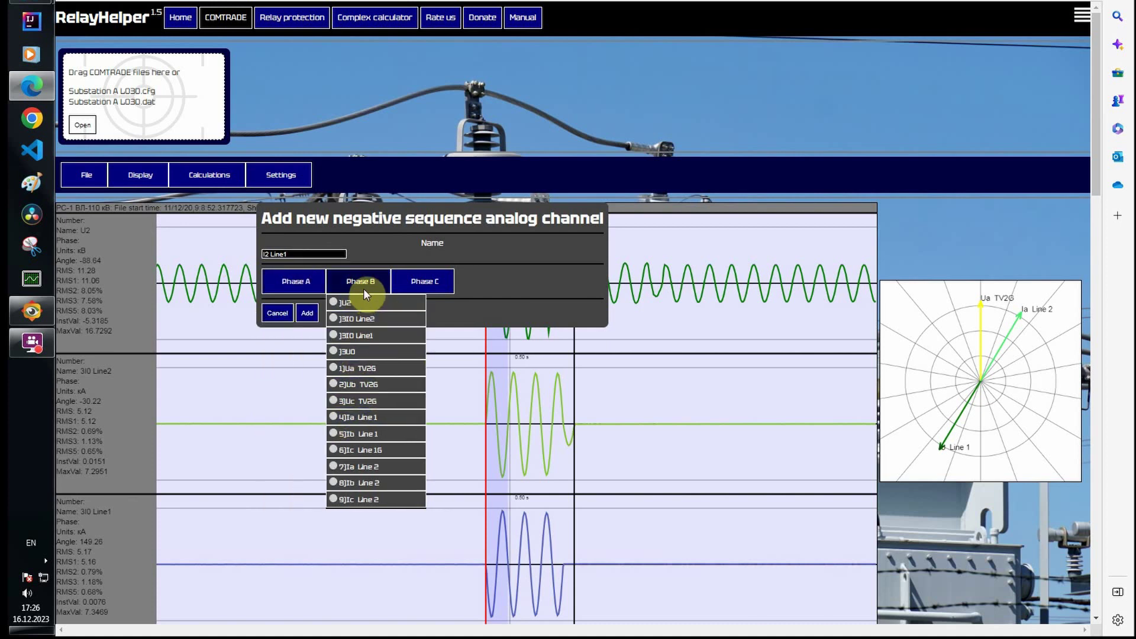
left_click(331, 434)
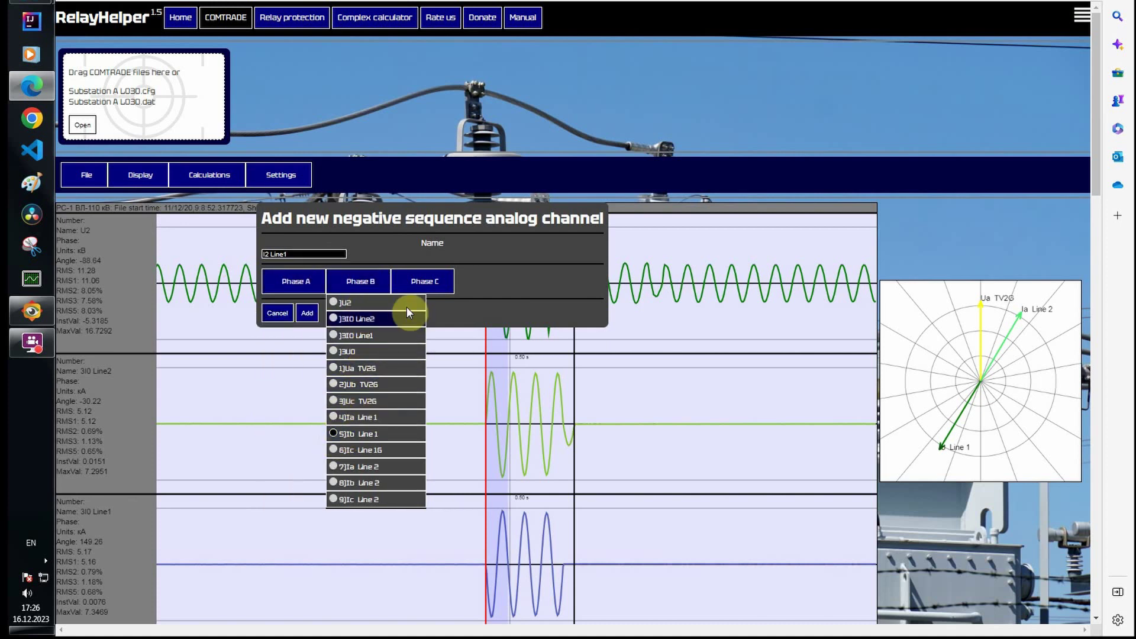
left_click(415, 282)
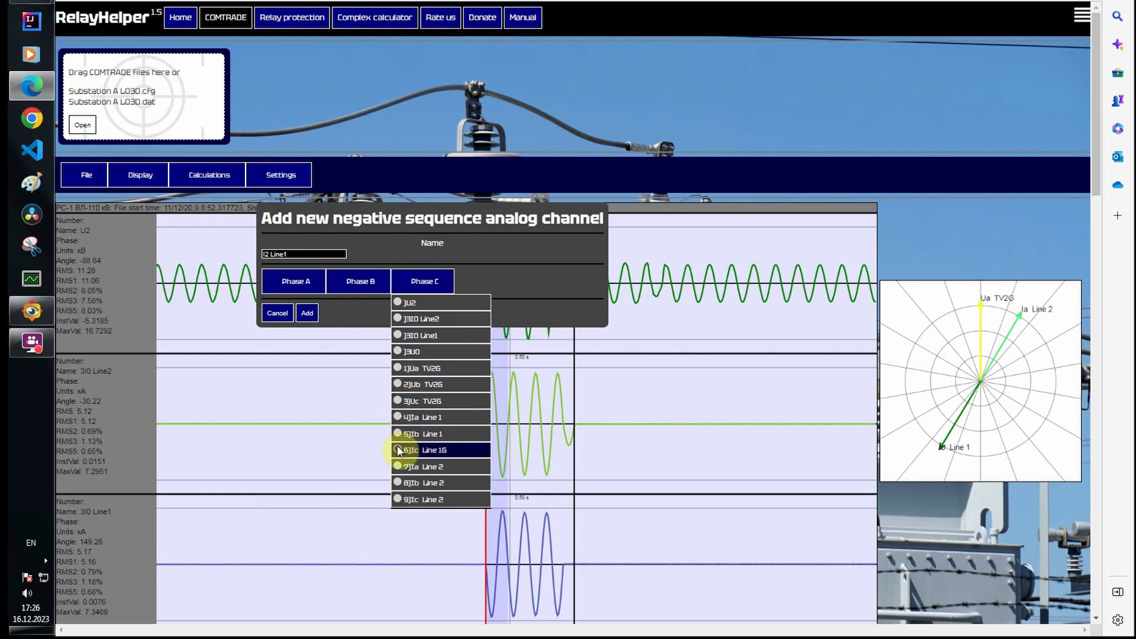
left_click(378, 283)
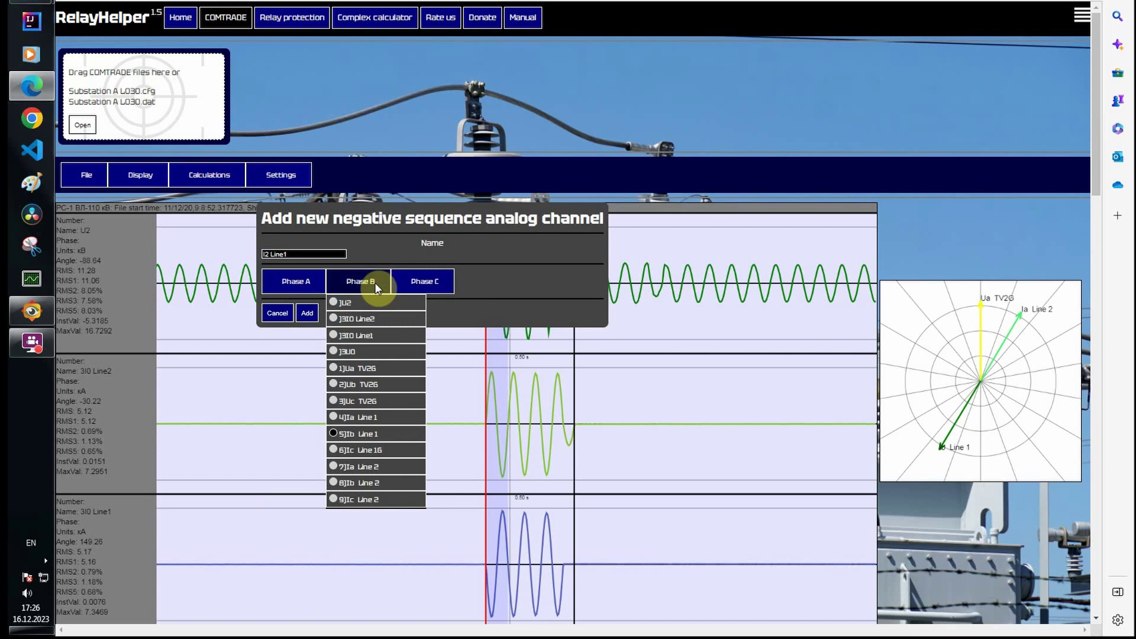
left_click(311, 274)
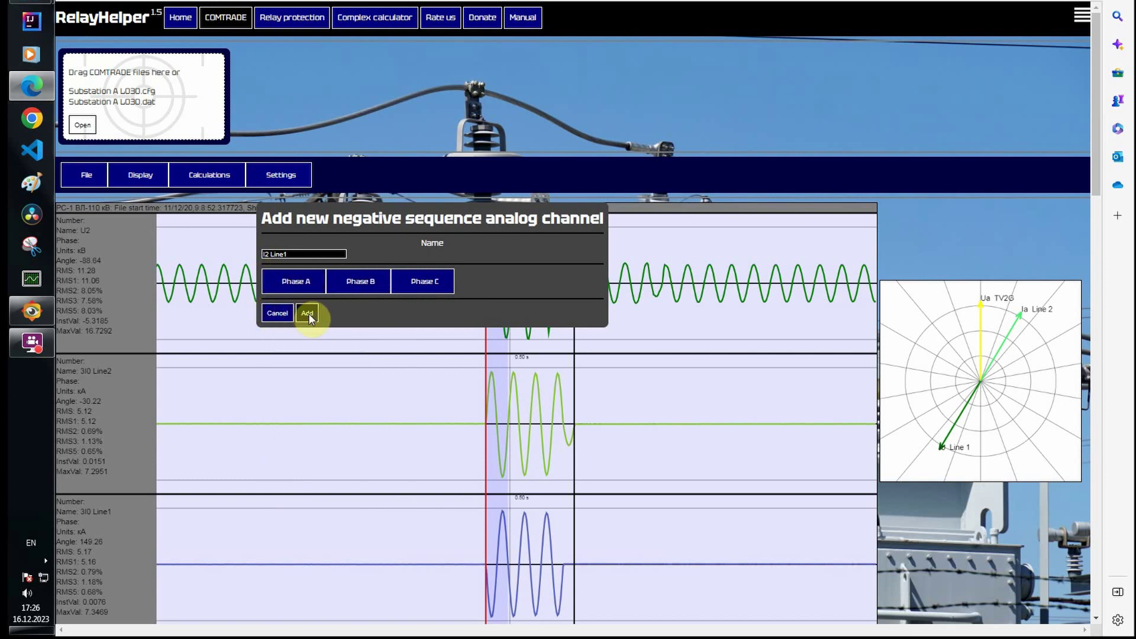
left_click(308, 314)
- Start another negative sequence calculation channel and name it I2 Line2
mouse_move(154, 184)
mouse_move(201, 178)
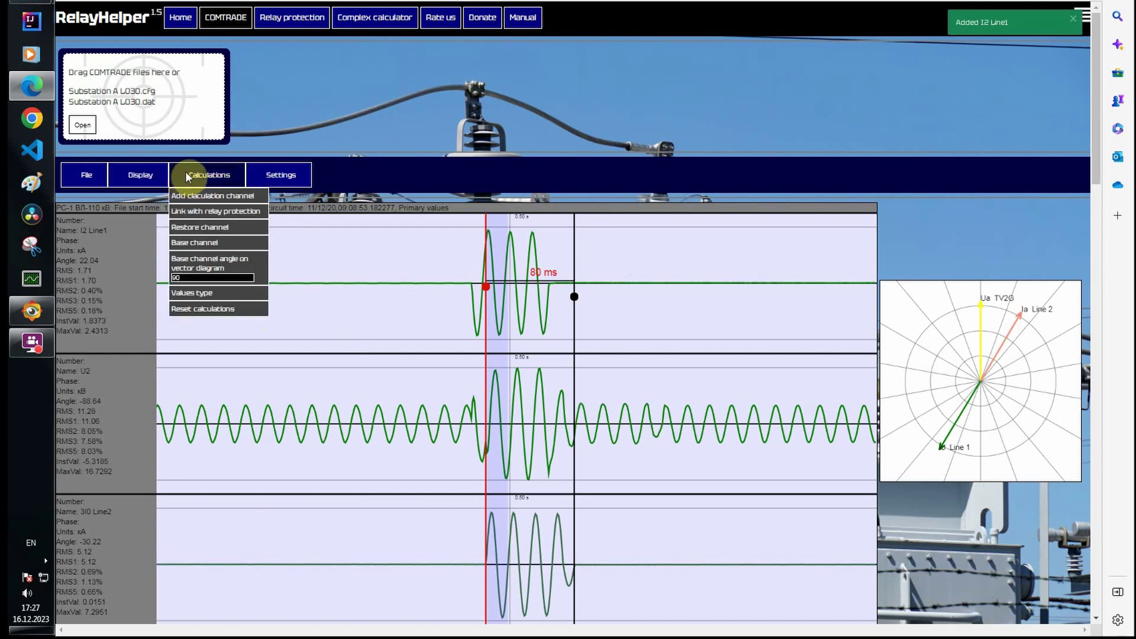
mouse_move(222, 196)
left_click(309, 223)
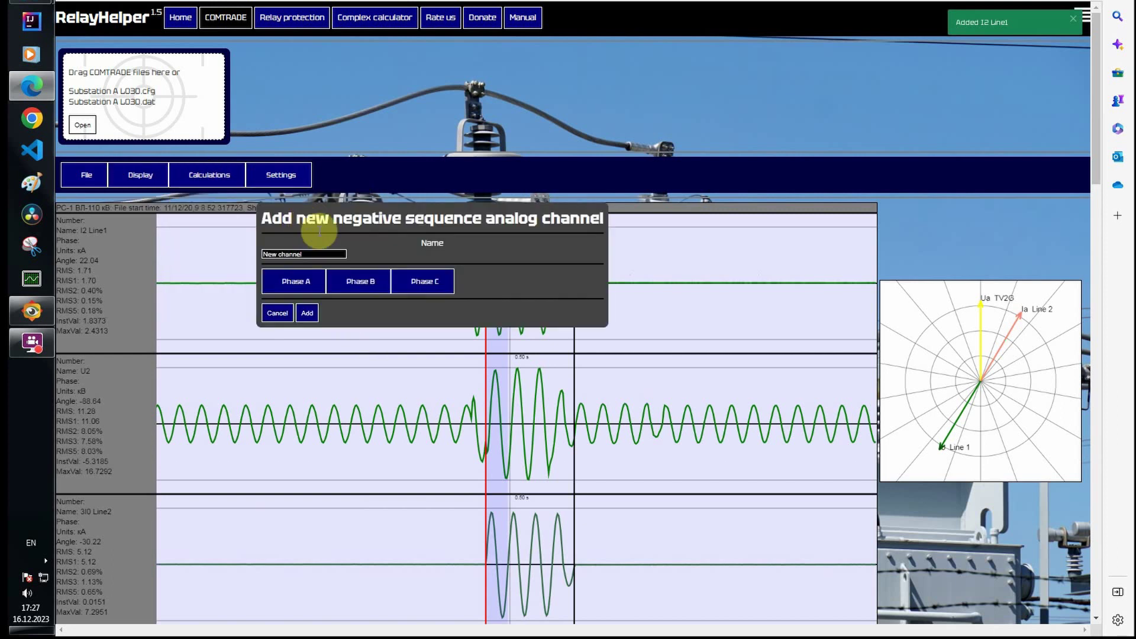
key("ctrl+a")
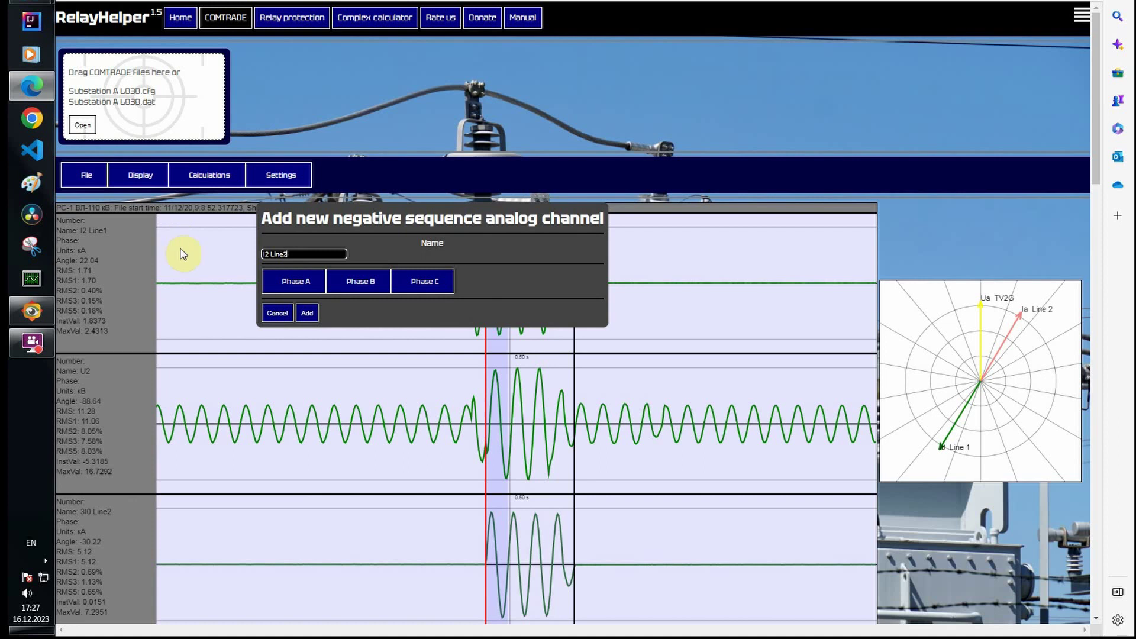
- Assign the Line 2 currents Ia, Ib and Ic to phases A, B and C of the I2 Line2 channel and add it
mouse_move(270, 280)
left_click(268, 481)
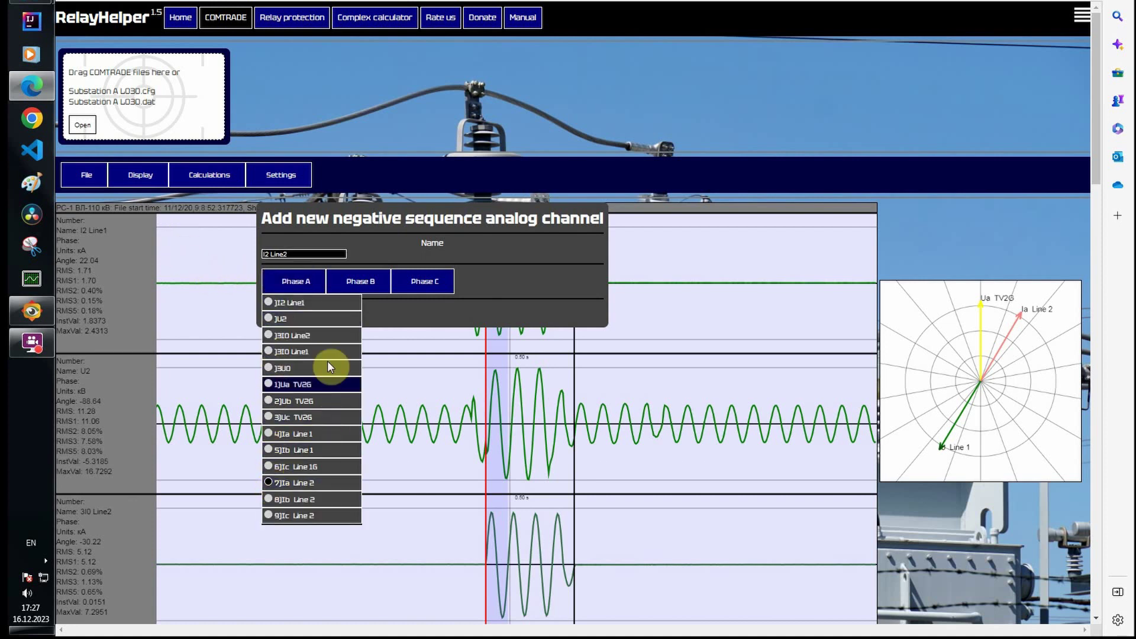
mouse_move(357, 281)
left_click(333, 499)
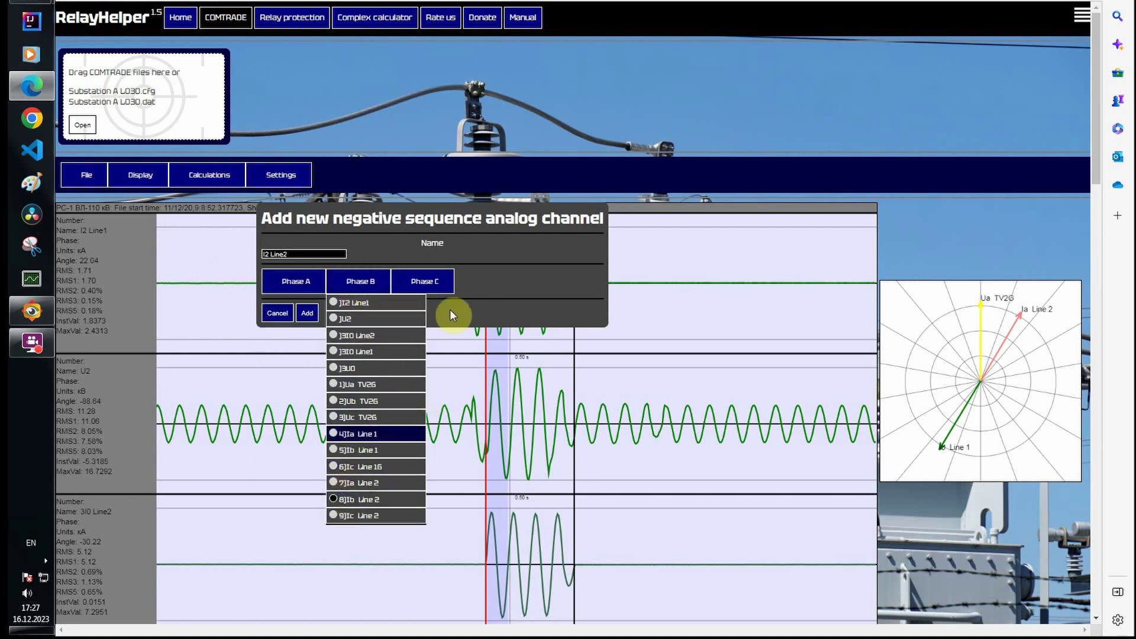
mouse_move(422, 282)
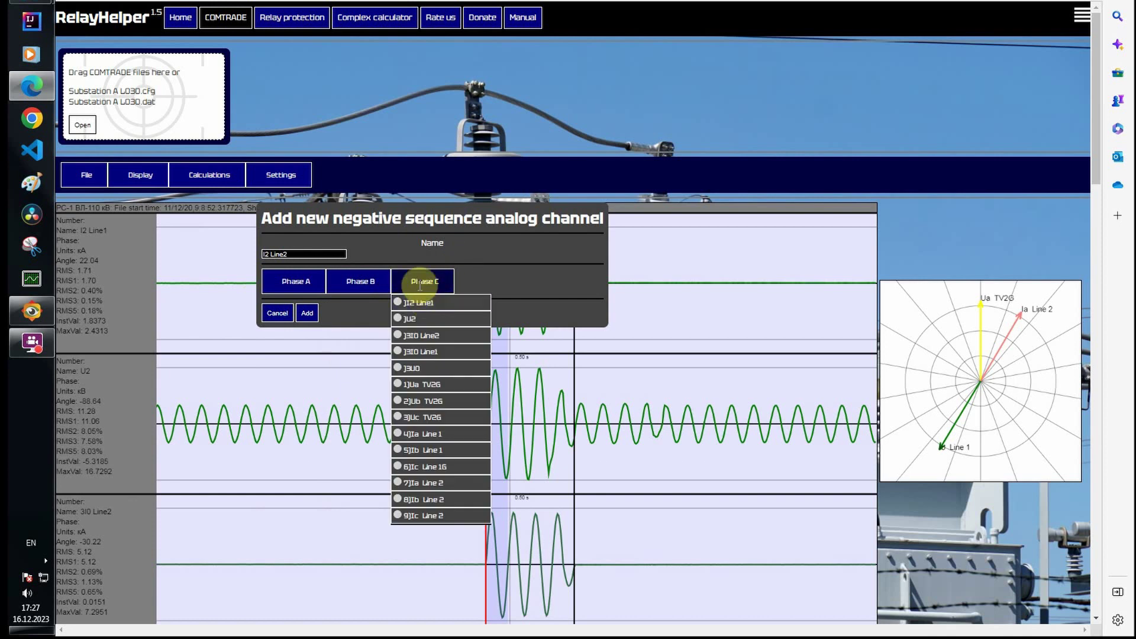
left_click(398, 515)
left_click(308, 313)
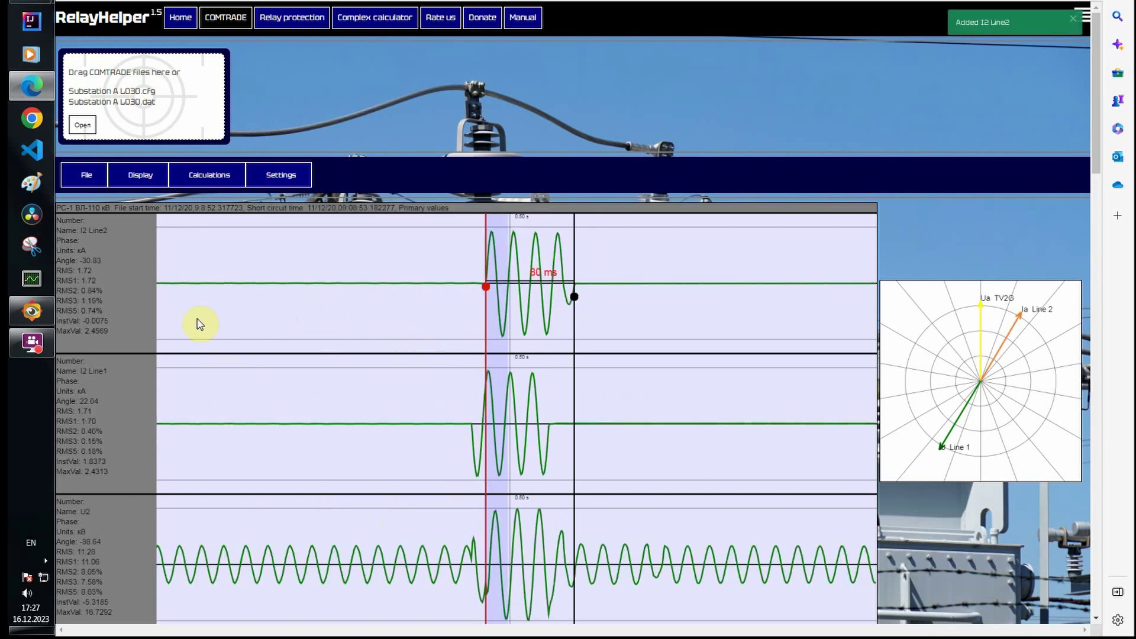
- Show I2 Line2, I2 Line1 and U2 on the vector diagram and remove Ua TV2G, Ib Line 1 and Ia Line 2 from it
mouse_move(160, 174)
mouse_move(142, 210)
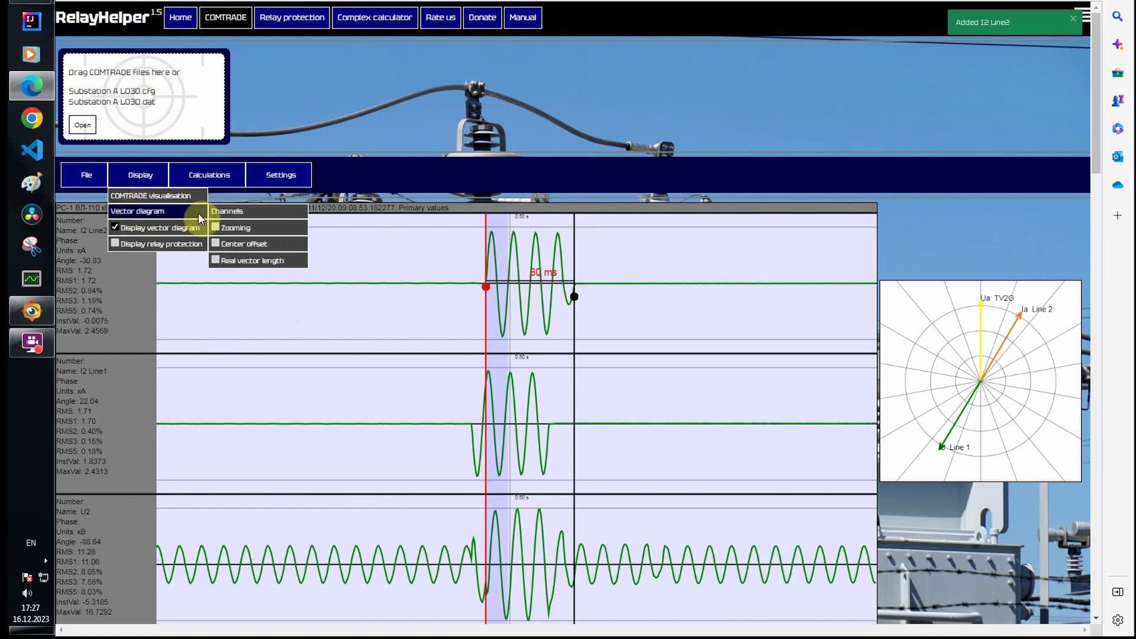
mouse_move(247, 209)
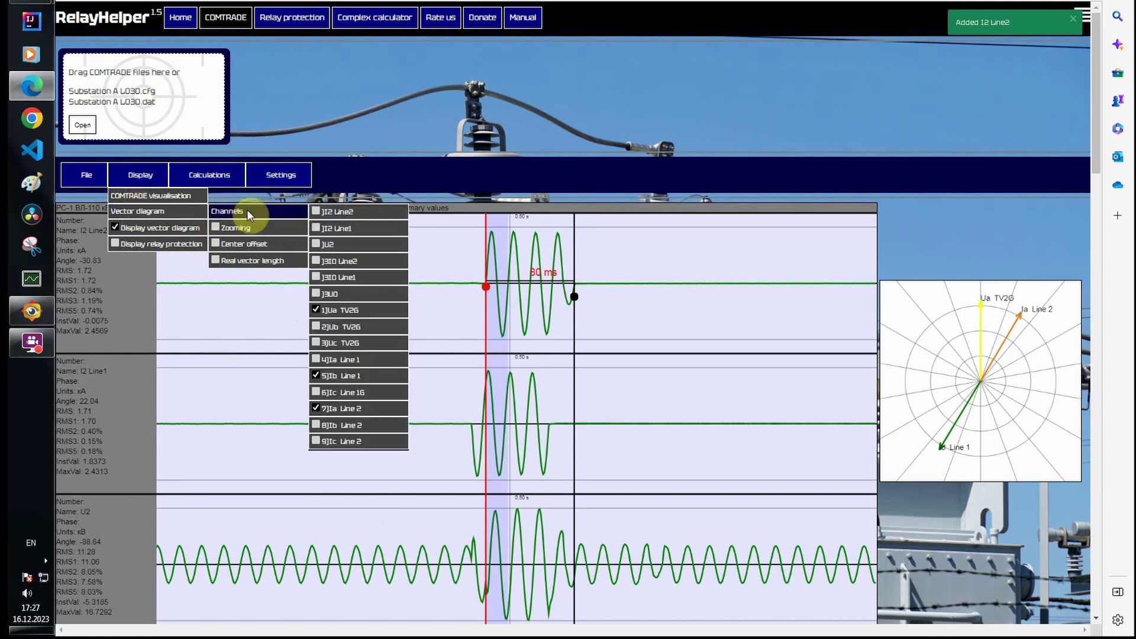
left_click(316, 211)
left_click(315, 227)
left_click(316, 243)
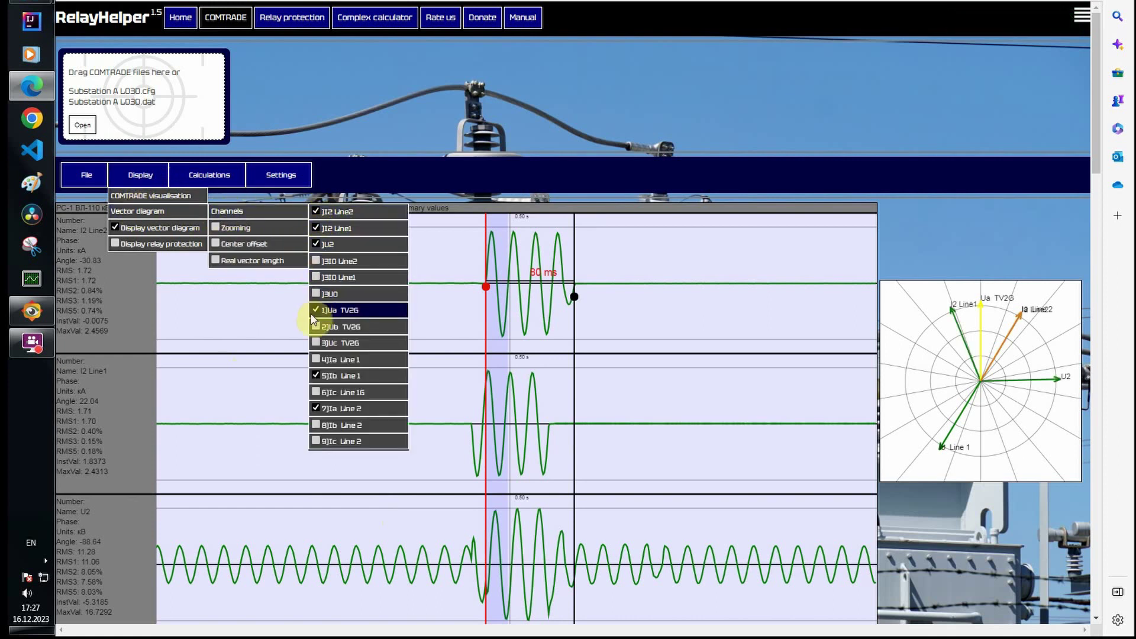
left_click(315, 311)
left_click(316, 409)
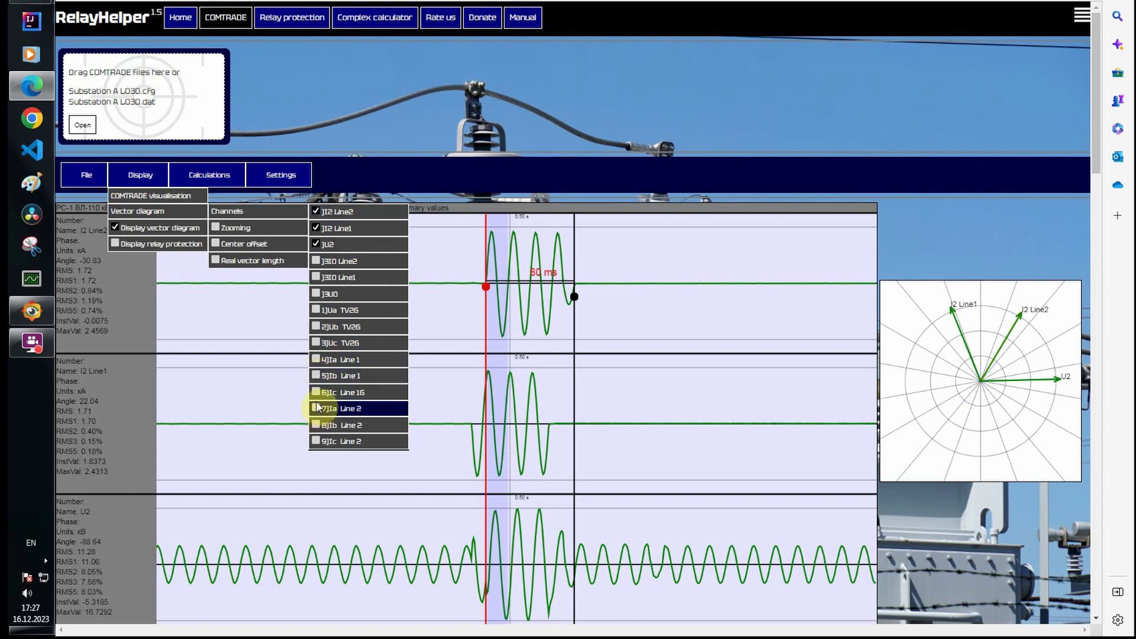
- Make U2 the base channel and move the red time cursor into the fault, about 61 ms before the black cursor
mouse_move(206, 171)
mouse_move(211, 240)
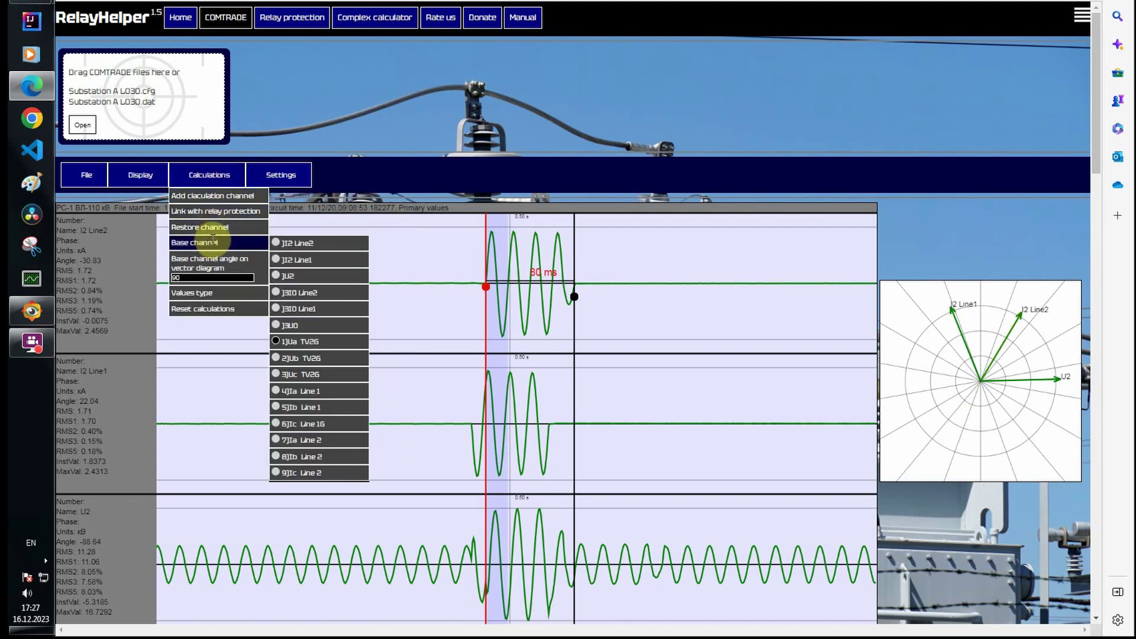
left_click(284, 276)
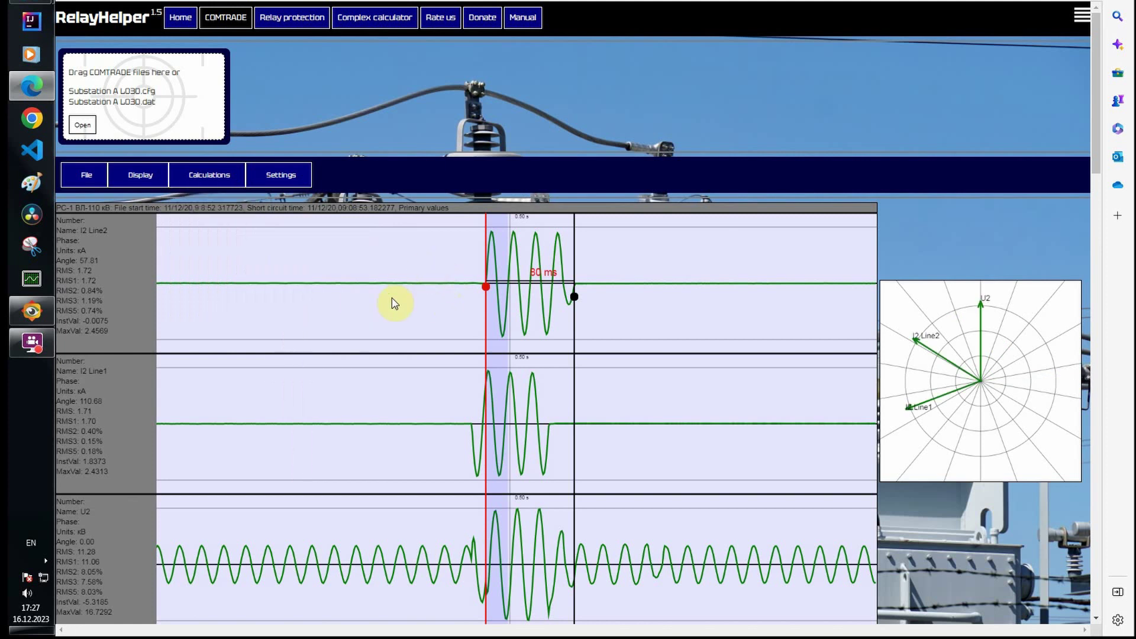
left_click_drag(486, 288, 514, 294)
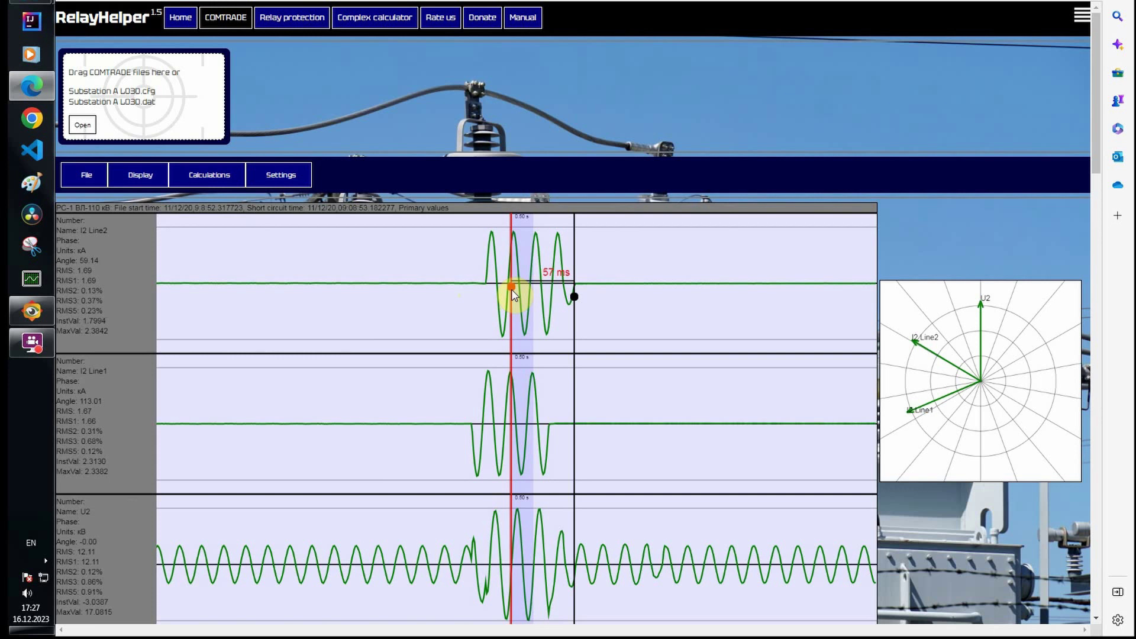
mouse_move(507, 299)
left_mouse_down()
mouse_move(546, 284)
mouse_move(497, 288)
mouse_move(510, 292)
left_mouse_up()
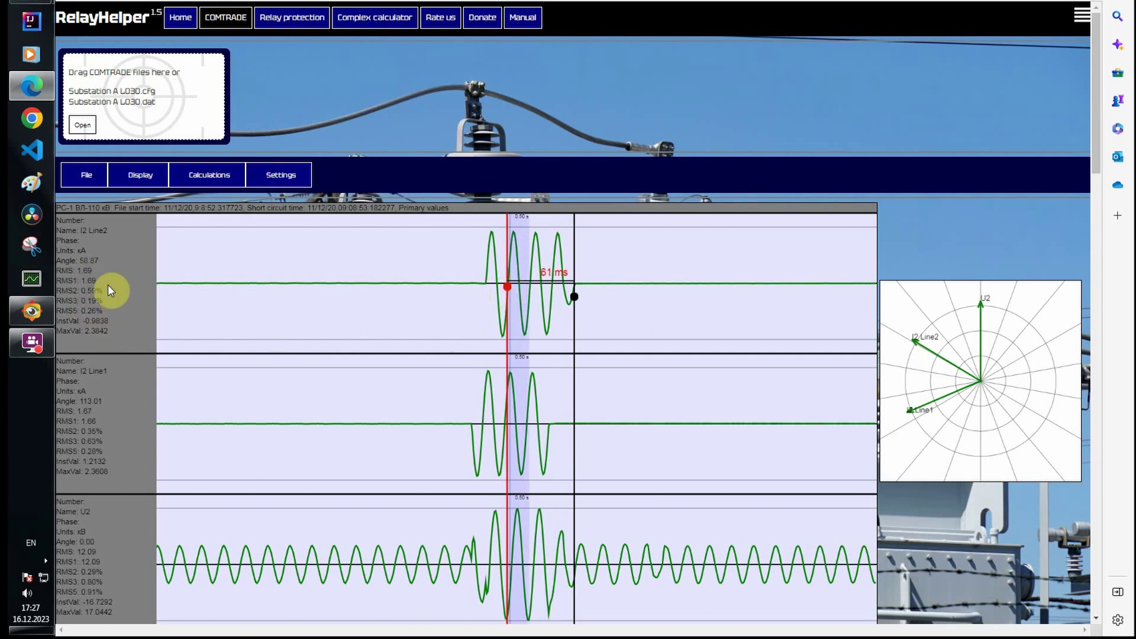
- Examine the waveforms and readings of all calculated and recorded channels at the cursor, down to Ic Line 2
scroll(111, 284, "down", 3)
scroll(115, 281, "down", 1)
scroll(115, 287, "down", 1)
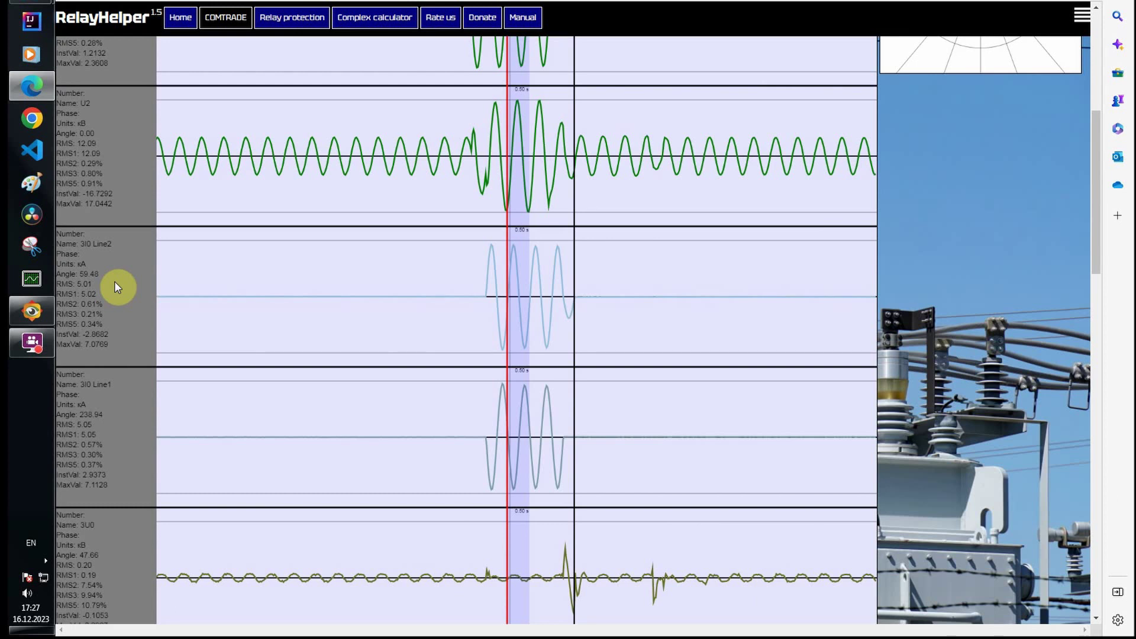
scroll(115, 287, "down", 9)
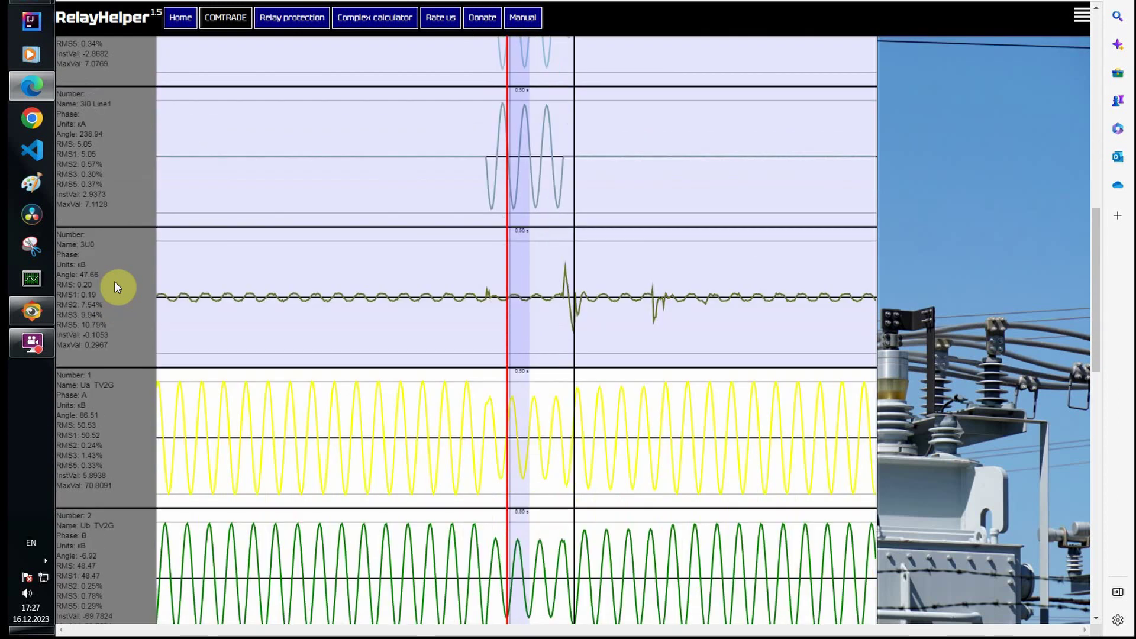
scroll(115, 282, "down", 5)
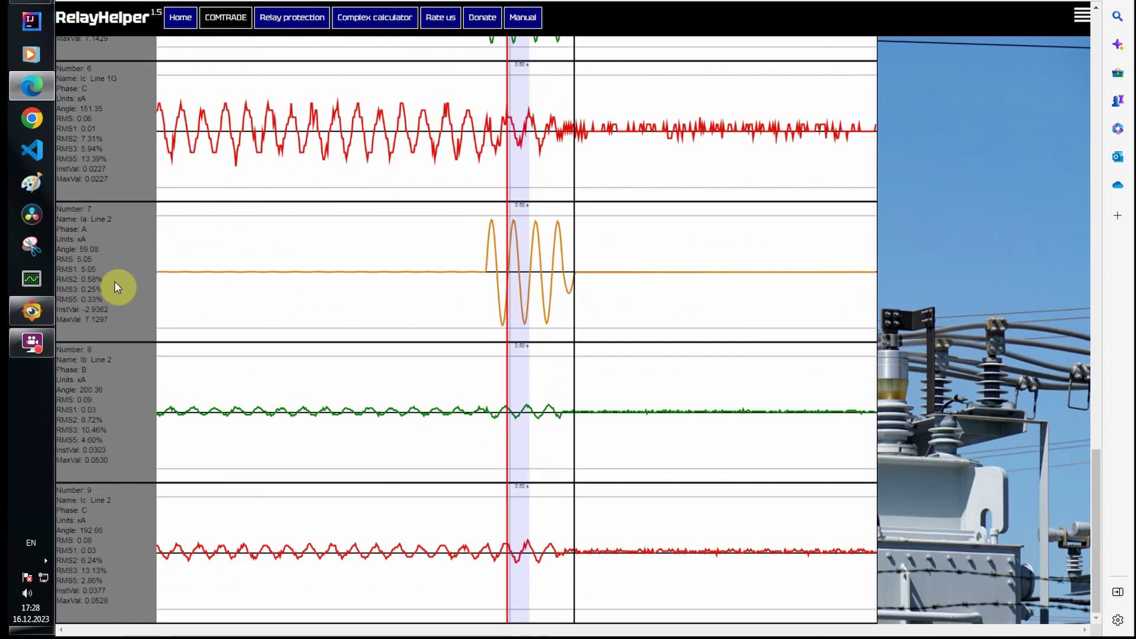
scroll(115, 283, "up", 8)
scroll(115, 282, "up", 10)
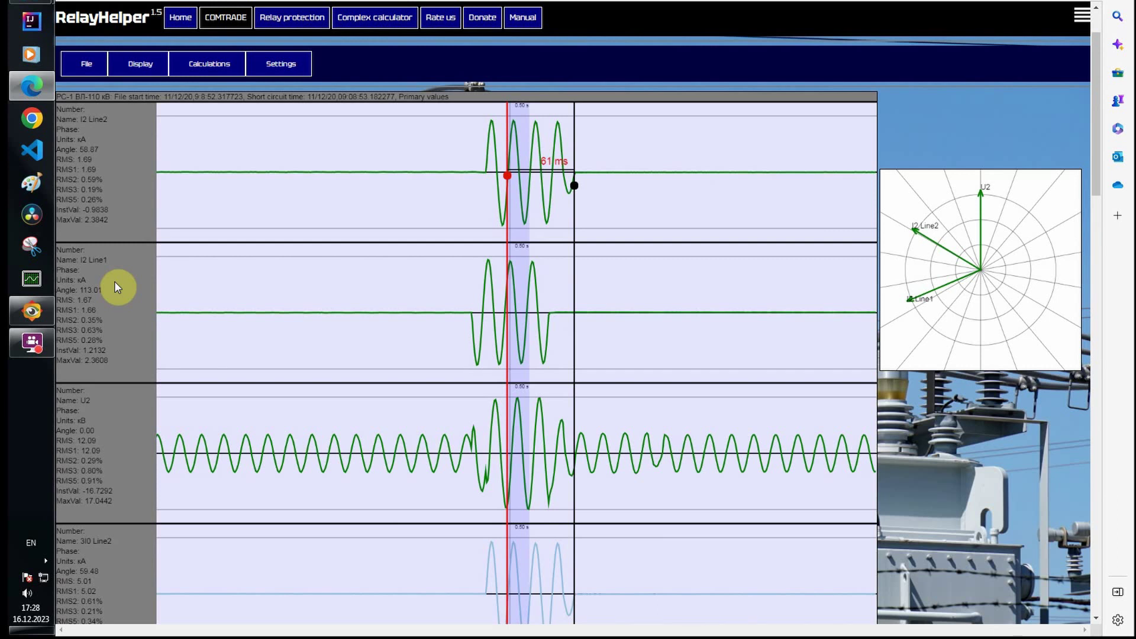
- Open the distance protection page and add zones Z 1 and Z 2 of the ПМ РЗА LOXX element
left_click(273, 18)
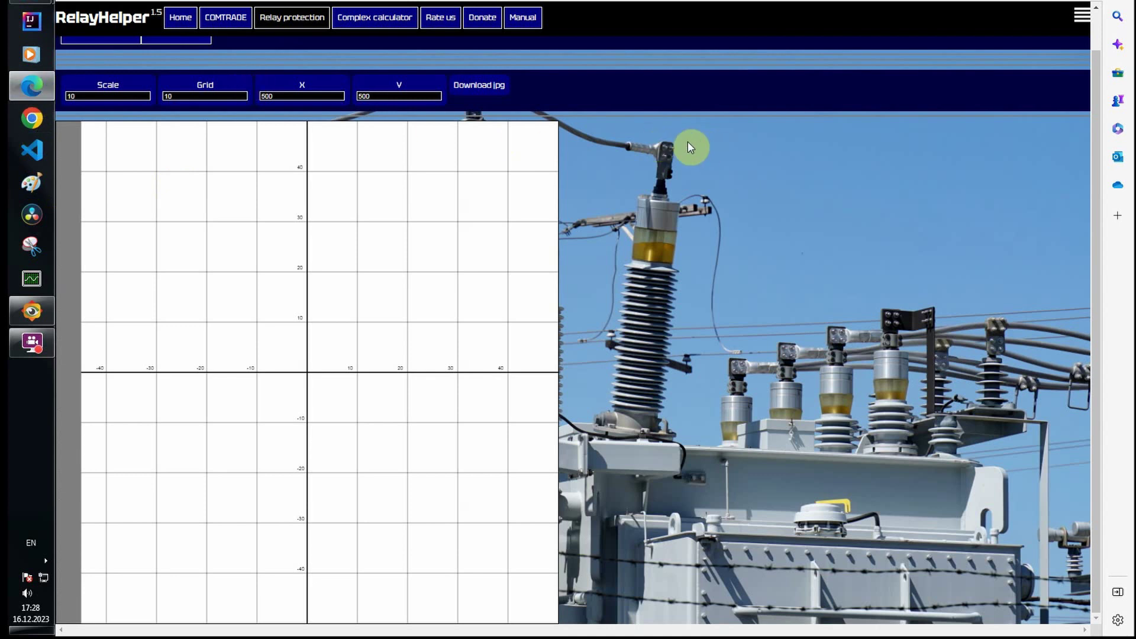
scroll(636, 113, "up", 2)
mouse_move(85, 106)
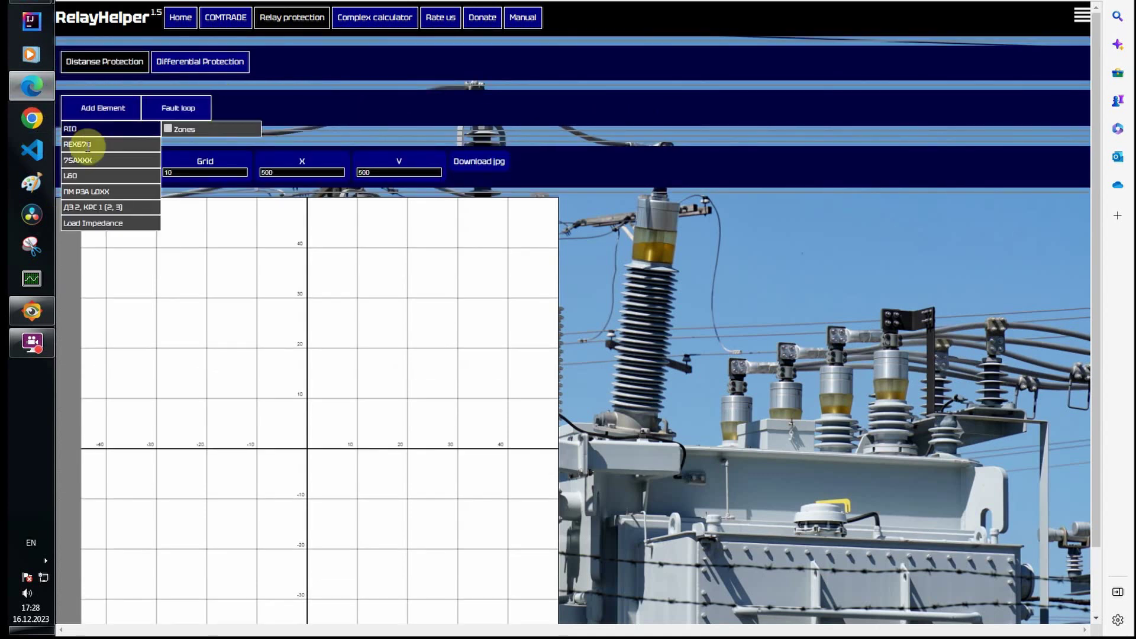
mouse_move(98, 191)
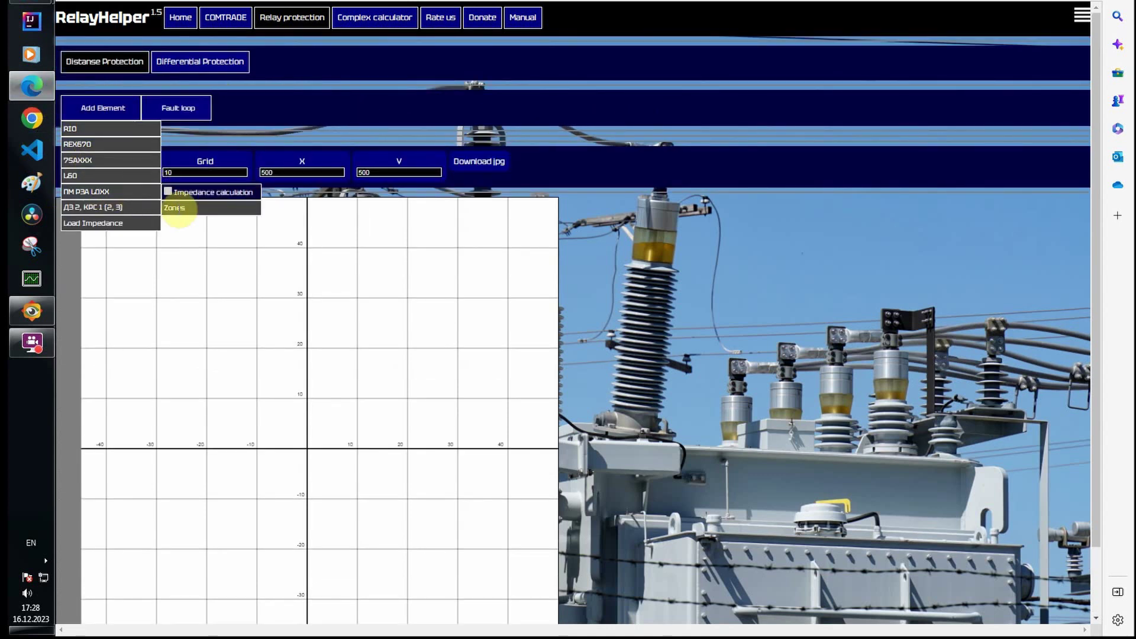
mouse_move(226, 208)
left_click(268, 209)
left_click(268, 225)
- Enter the Z 1 phase settings: R1 14.02, X1 14.33, R2 -8.25, X2 16.3, R3 0, X3 0, R4 4.95 and X4 -0.41
left_click(120, 221)
type("14.02")
left_click(90, 250)
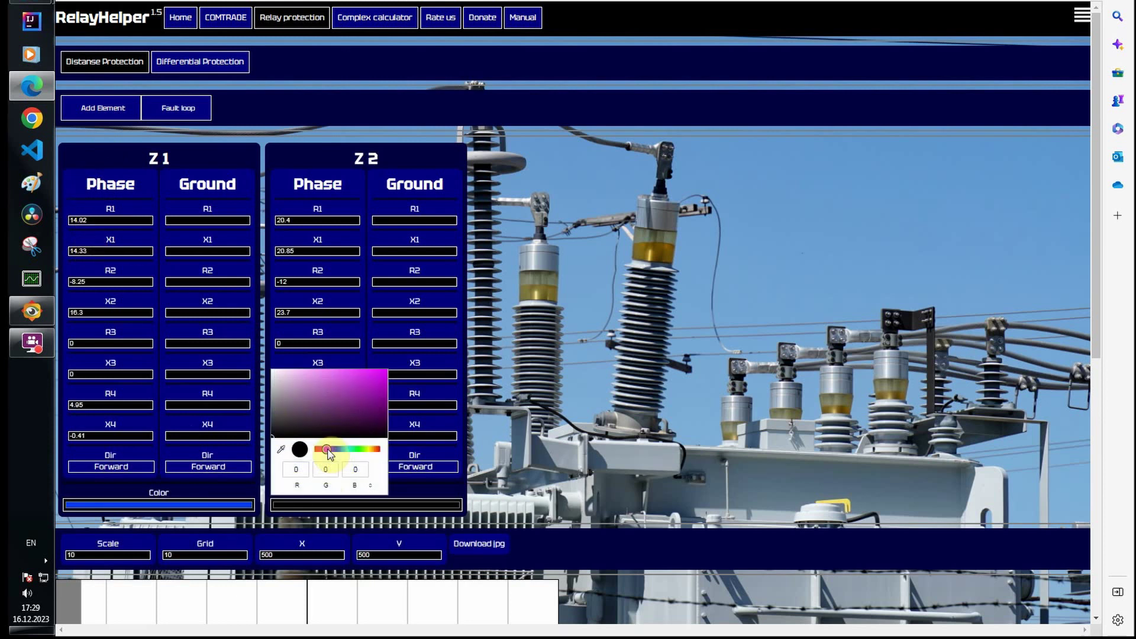
- Set the colour of zone Z 2 to purple
left_click(386, 382)
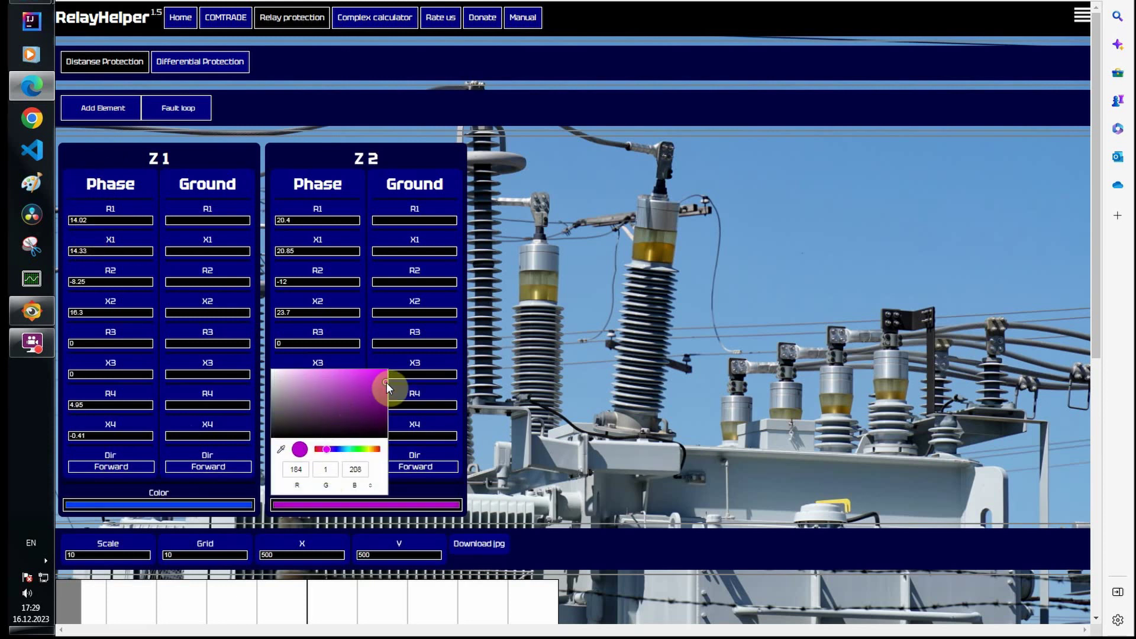
left_click(608, 297)
left_click(183, 110)
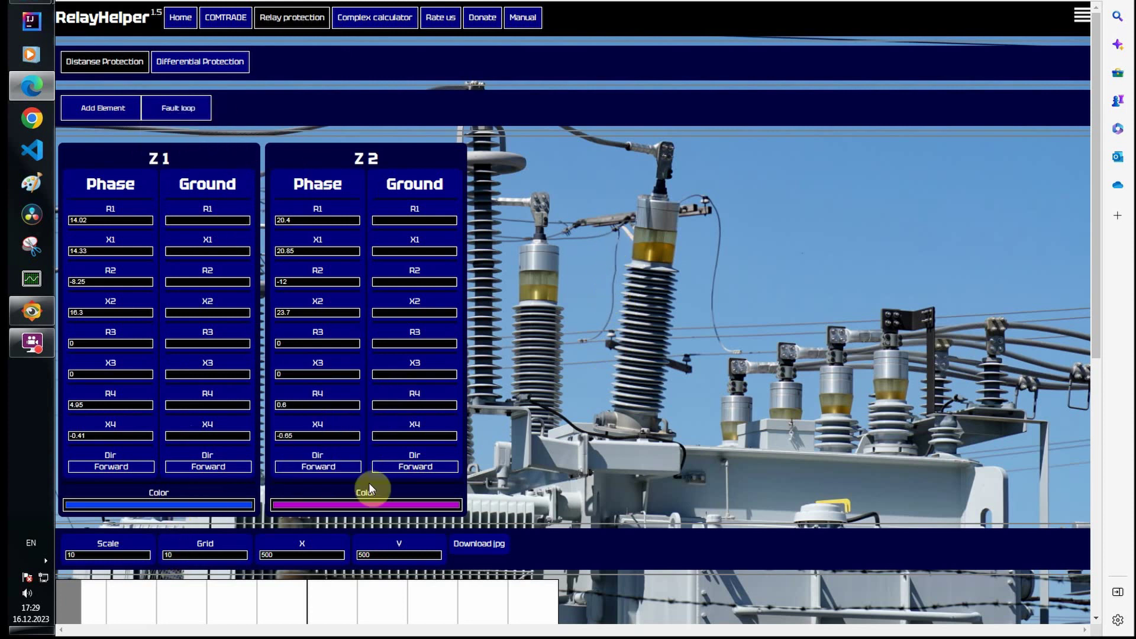
- Set the impedance plot's grid to 5, enlarge it to scale 17.5 and shift its origin to X 319, Y 646
scroll(650, 120, "down", 7)
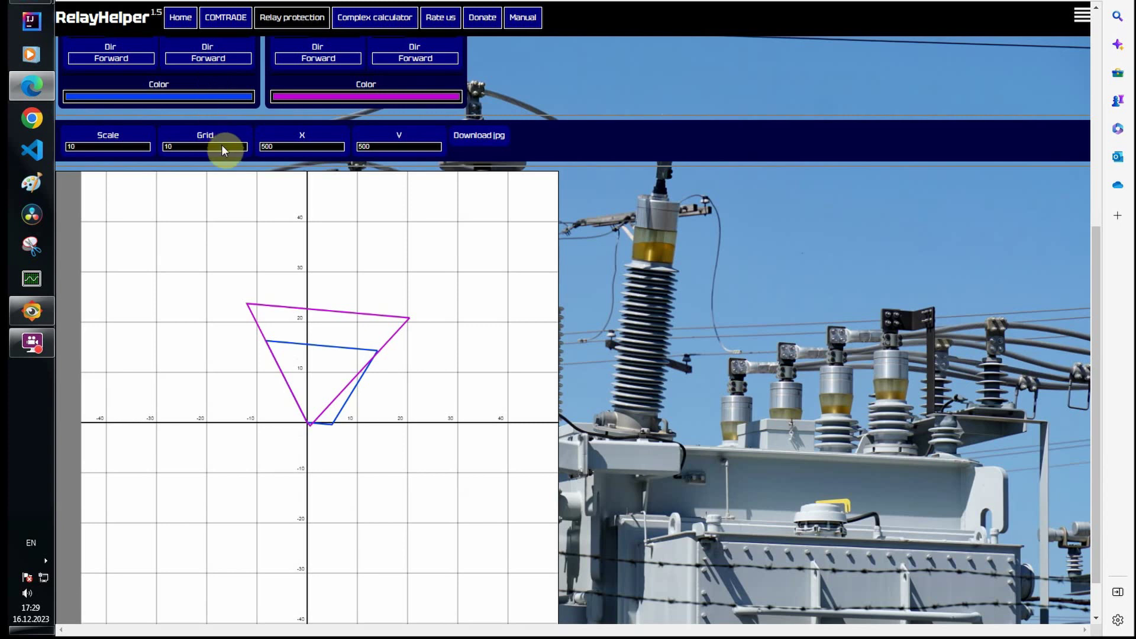
double_click(190, 146)
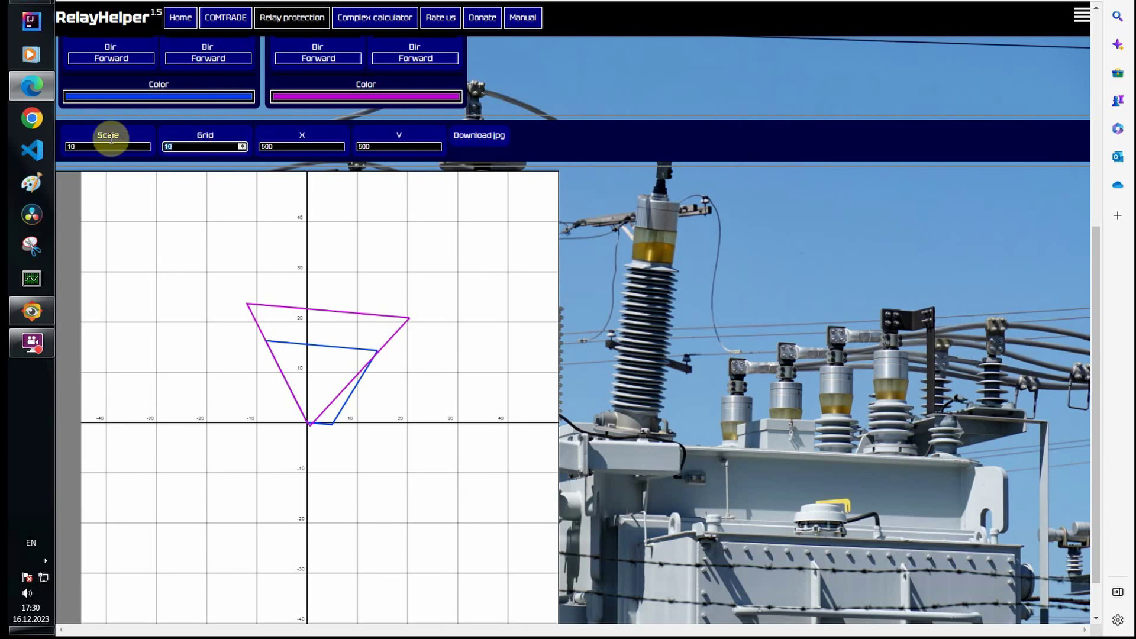
type("5")
left_click(231, 464)
scroll(195, 426, "up", 7)
scroll(161, 441, "up", 7)
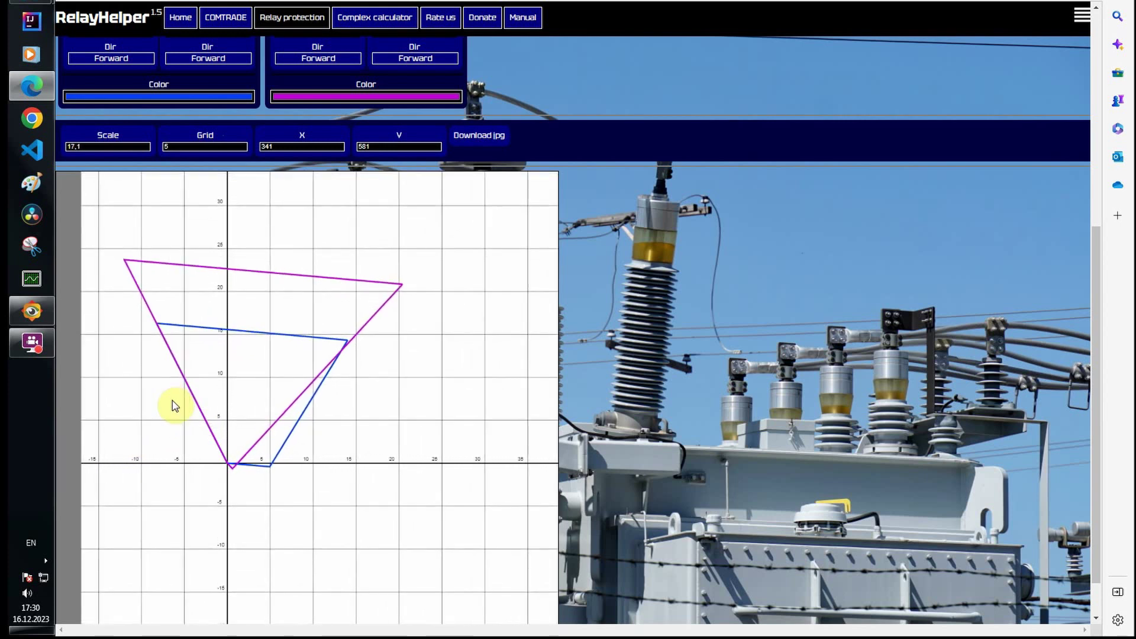
left_click(215, 487)
scroll(217, 491, "up", 1)
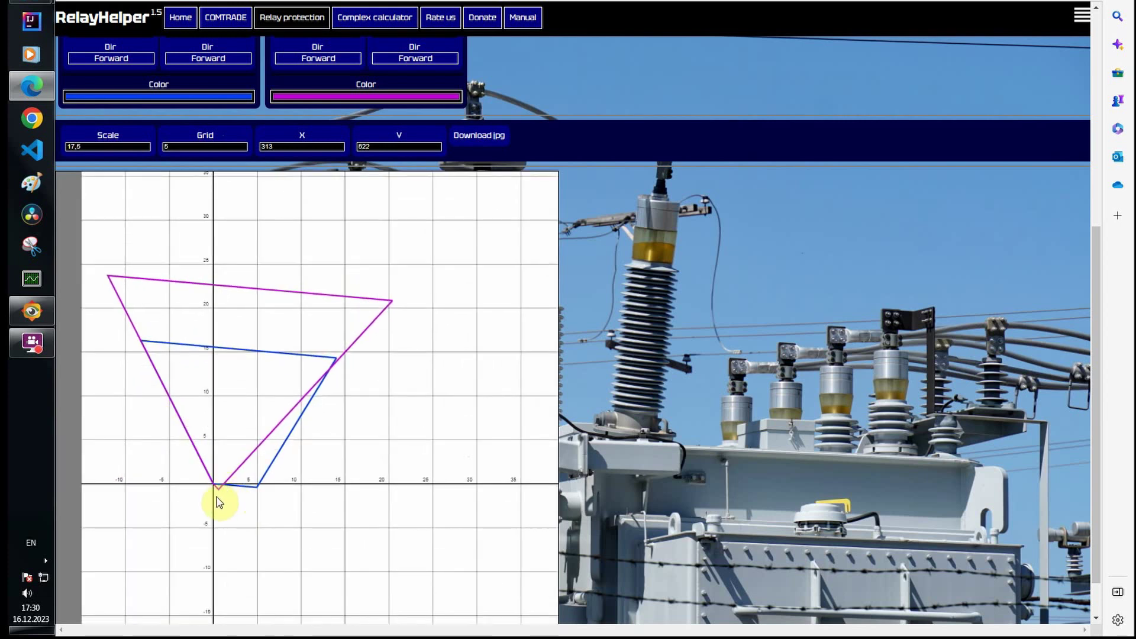
left_click(219, 502)
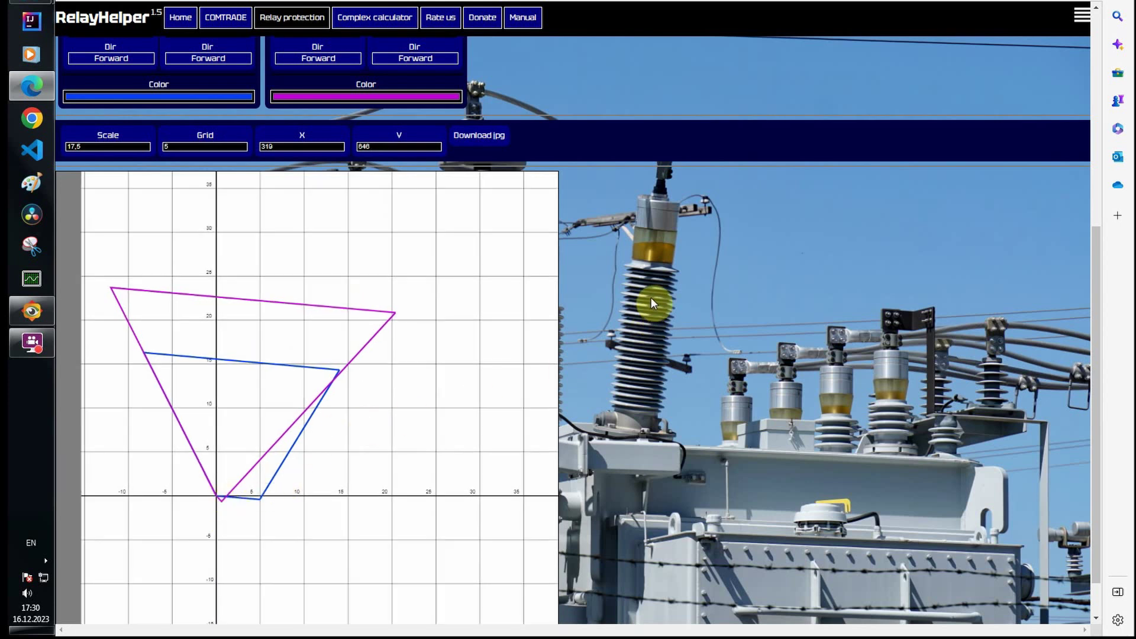
- Add the impedance calculation of the ПМ РЗА LOXX element to the distance protection page
scroll(651, 302, "up", 7)
mouse_move(102, 108)
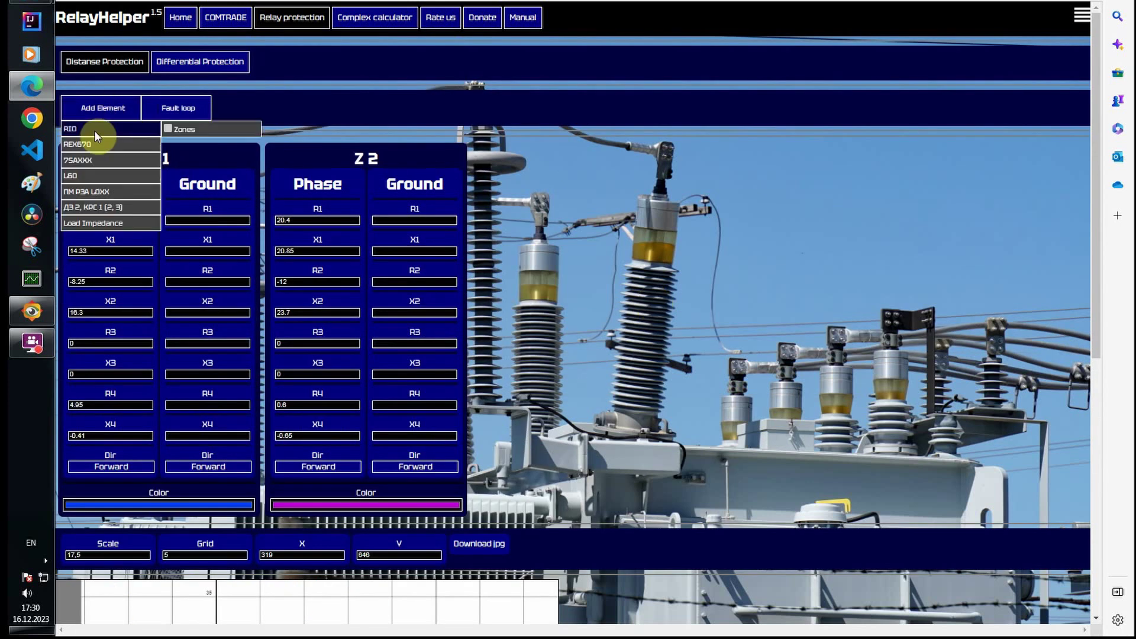
mouse_move(95, 175)
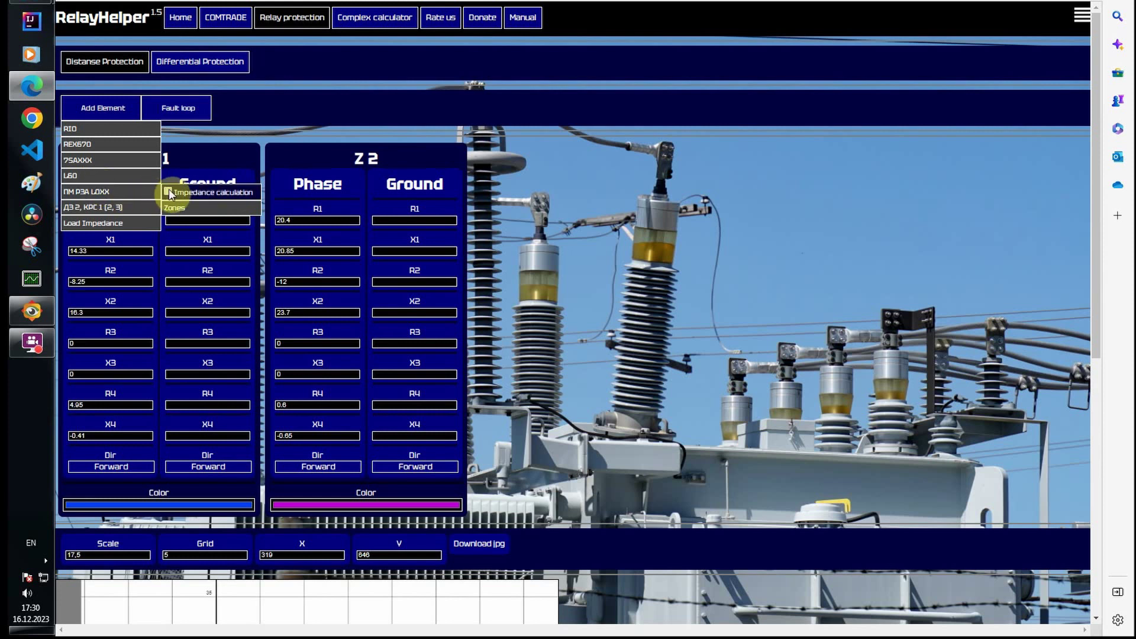
left_click(167, 192)
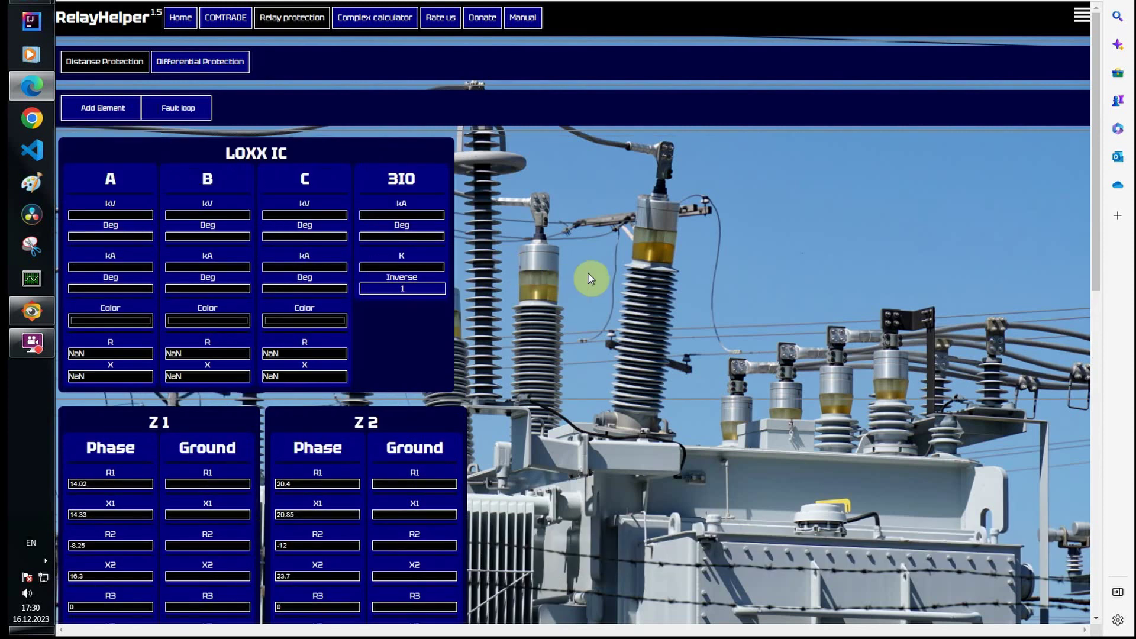
- Link LOXX IC with the COMTRADE channels: UA, UB, UC to Ua, Ub, Uc TV26 and IA, IB, IC to Ia, Ib, Ic of Line 1
left_click(230, 17)
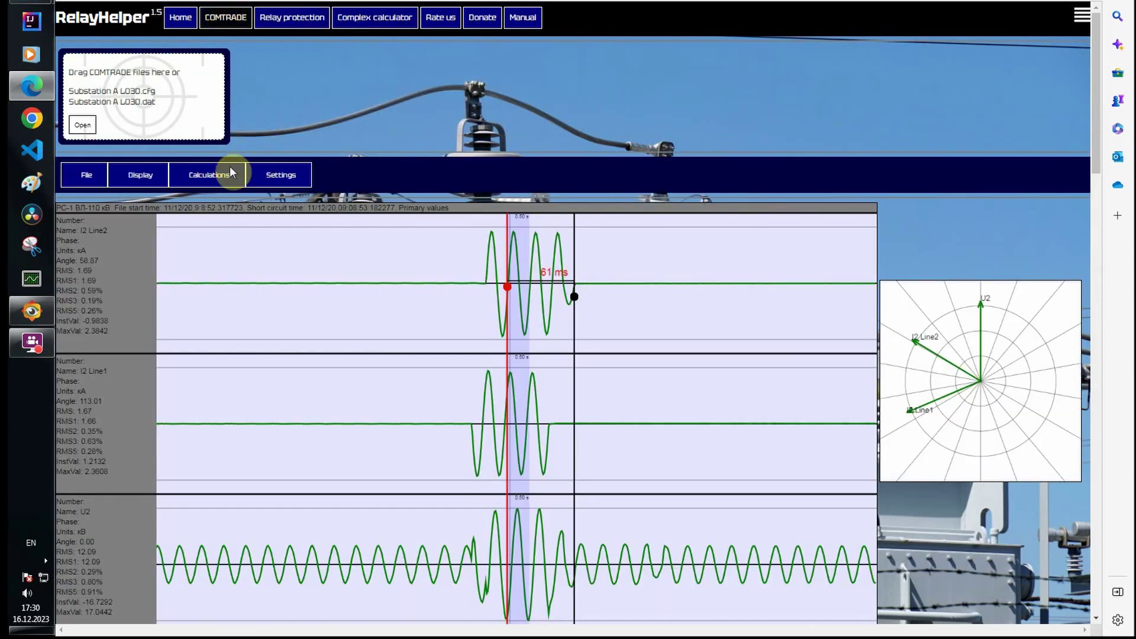
mouse_move(221, 173)
mouse_move(205, 210)
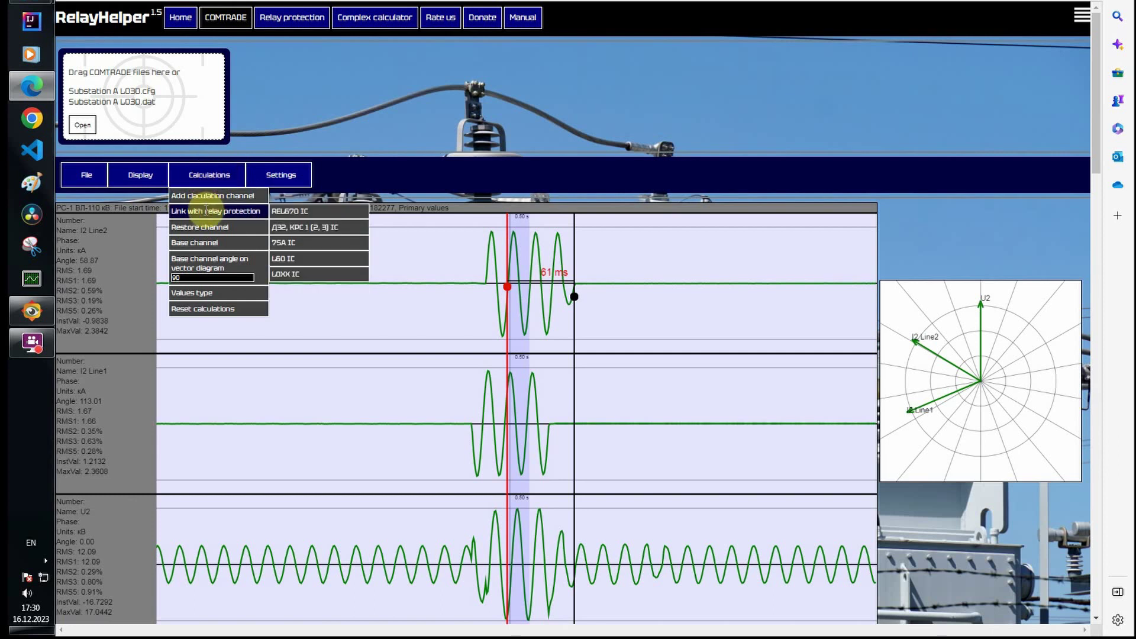
mouse_move(306, 277)
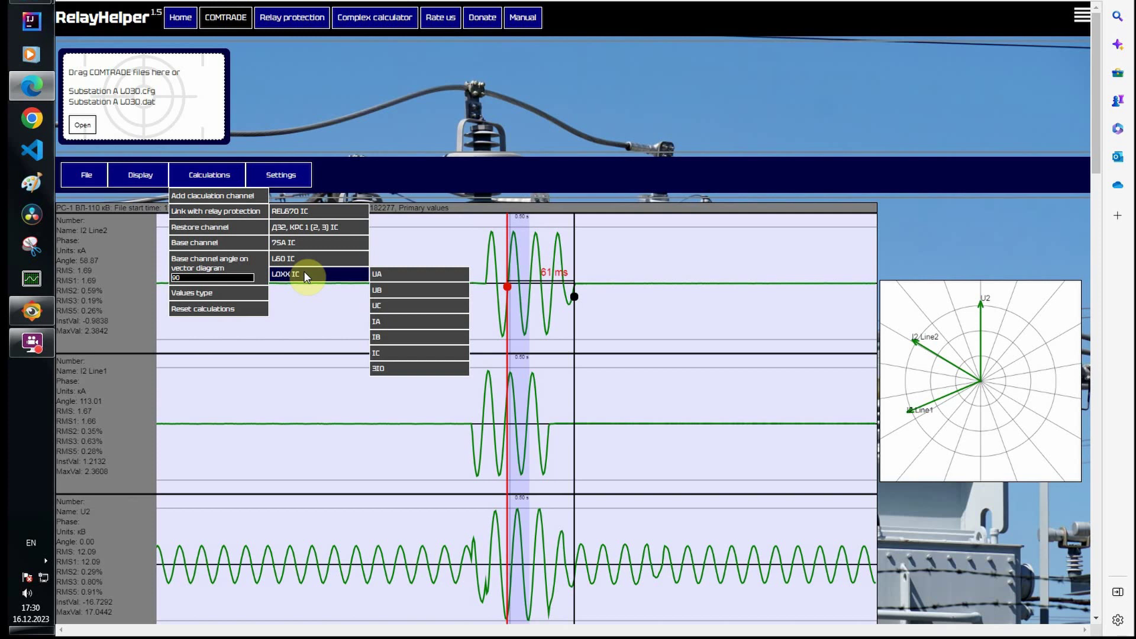
mouse_move(383, 275)
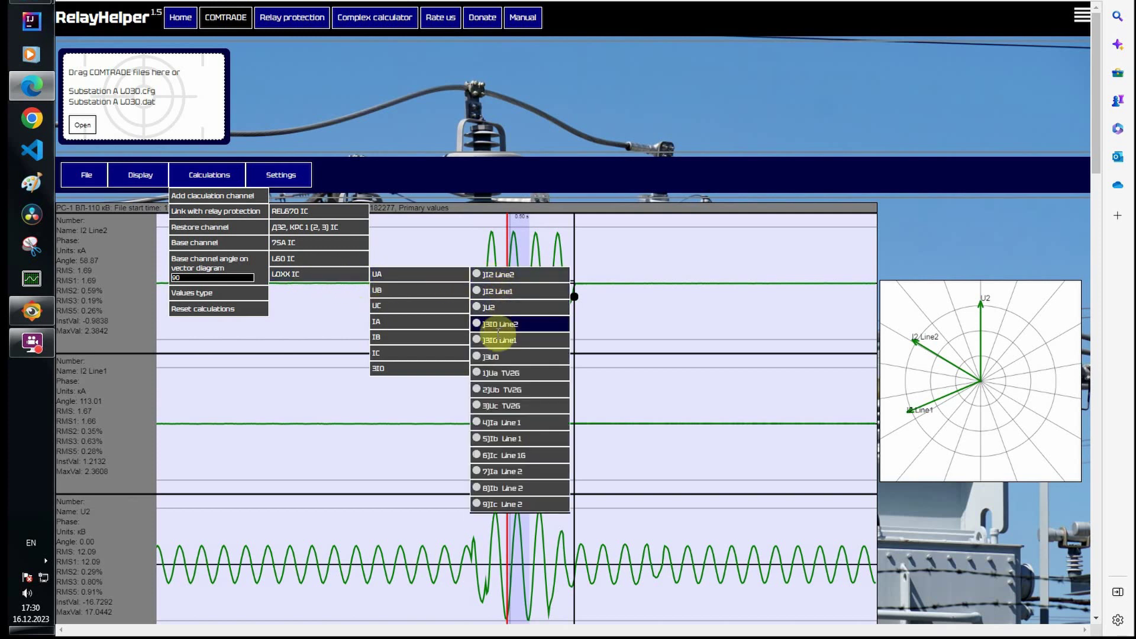
mouse_move(459, 294)
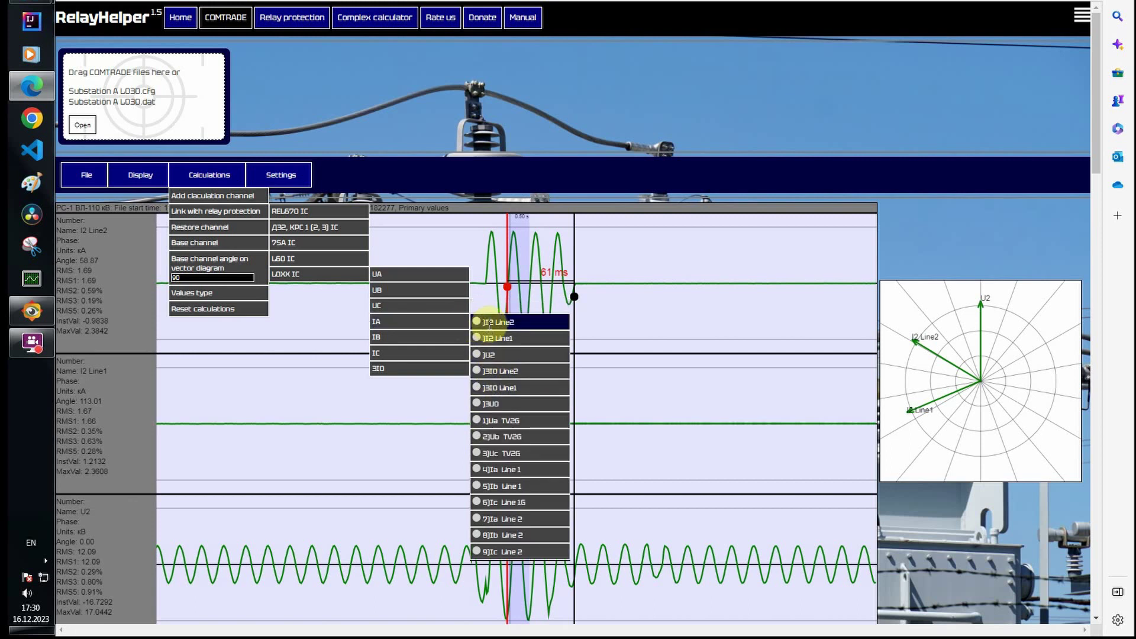
left_click(475, 466)
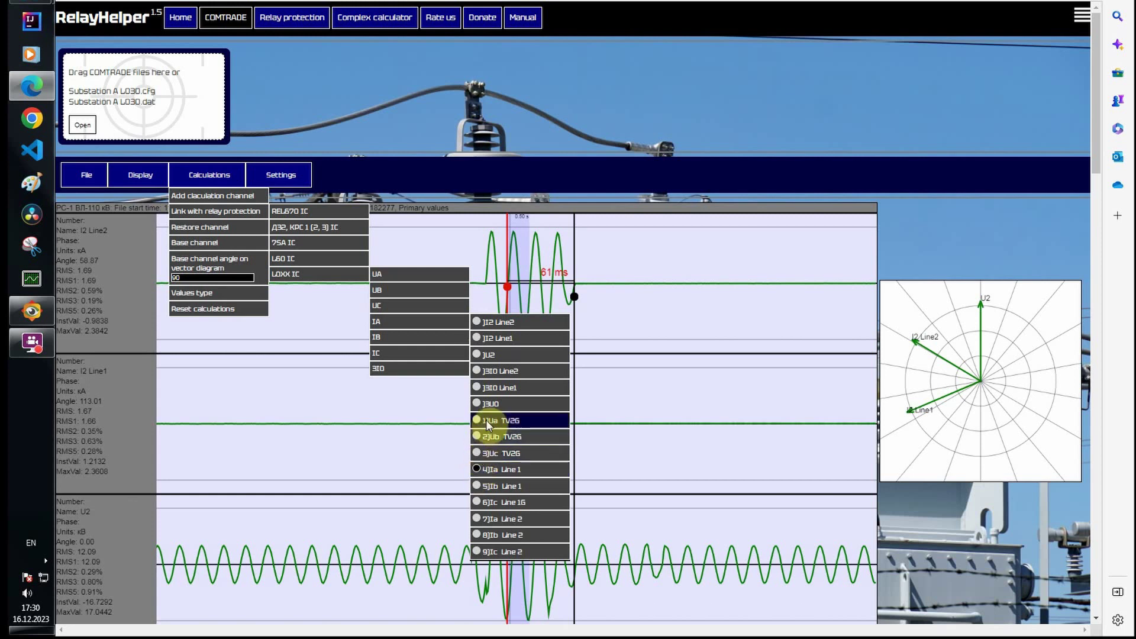
mouse_move(463, 335)
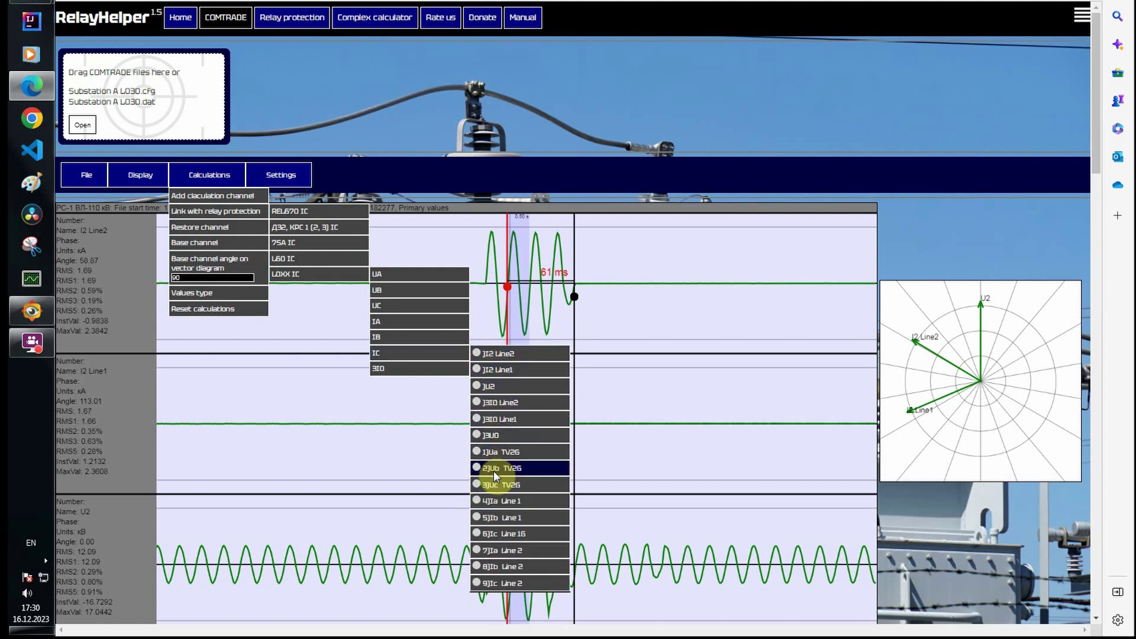
left_click(475, 530)
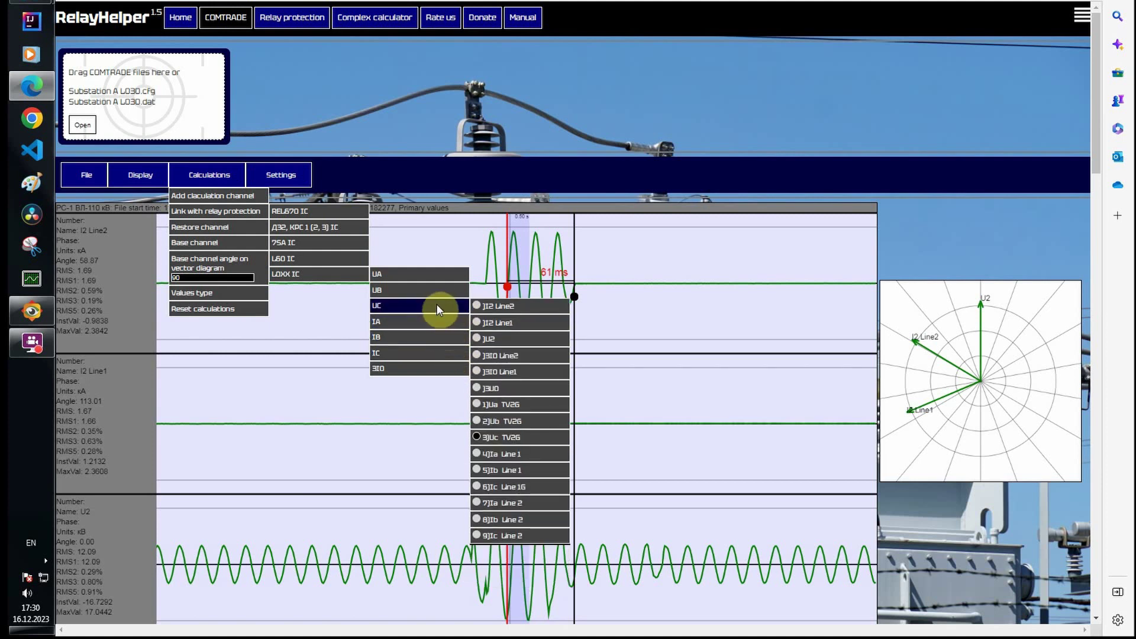
- Display the relay protection plot beside the COMTRADE waveforms and hide the vector diagram
left_click(127, 173)
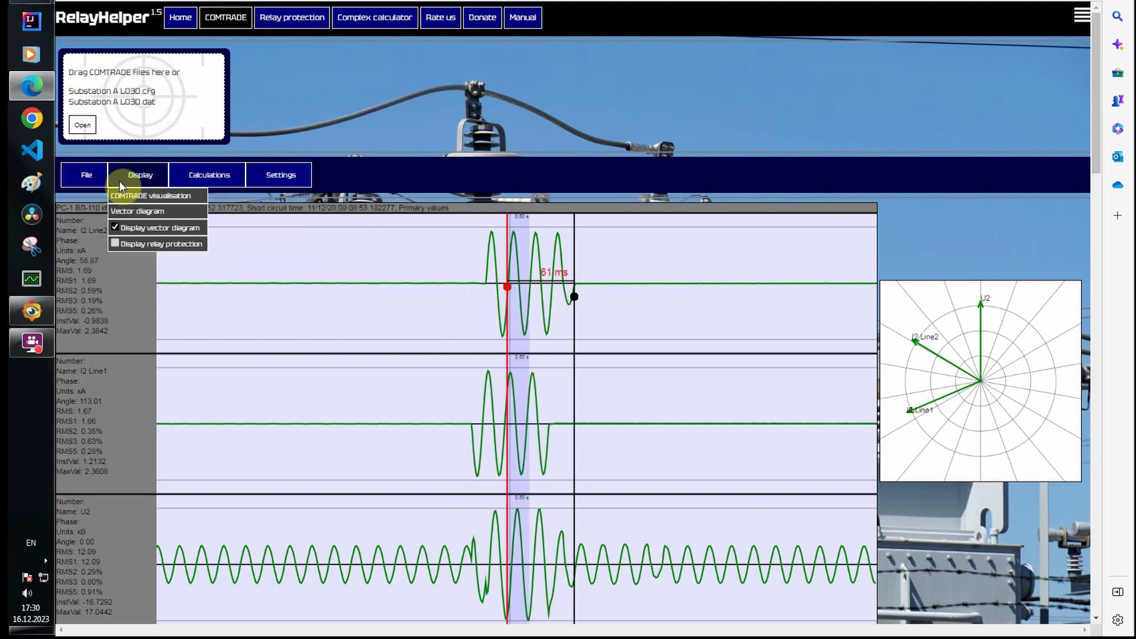
left_click(115, 245)
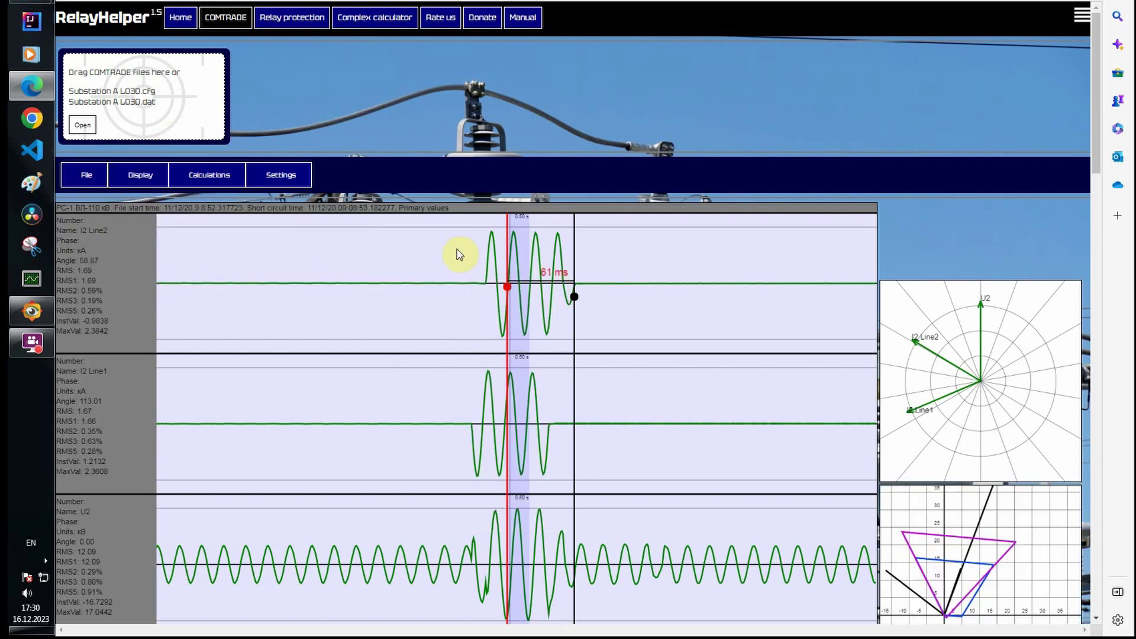
mouse_move(140, 182)
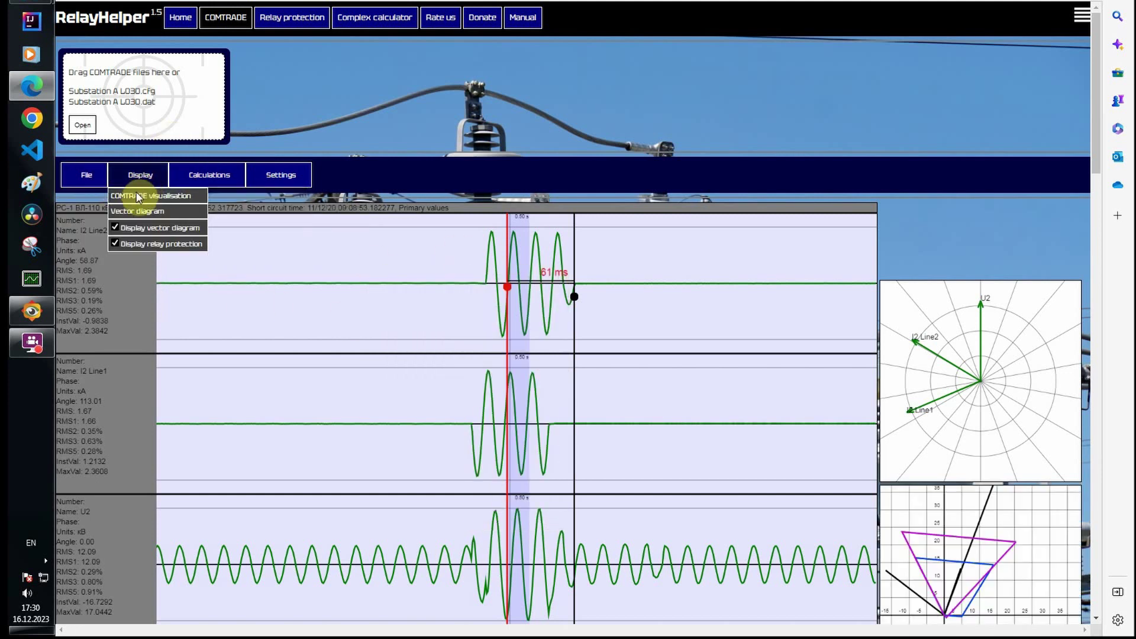
left_click(116, 230)
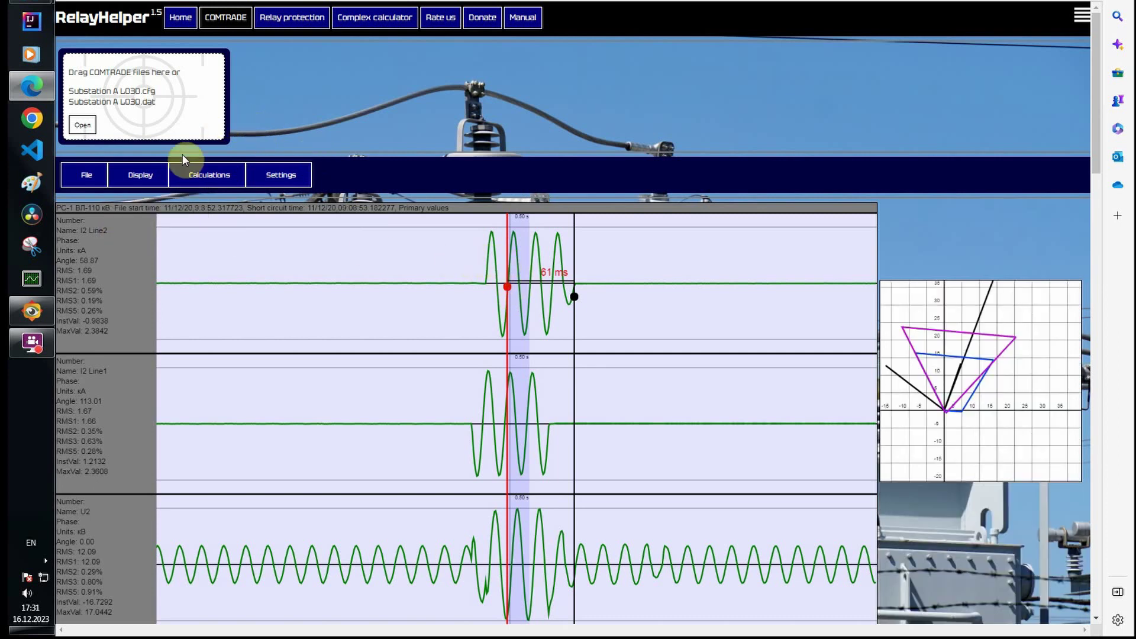
- Set the LOXX IC colours on the distance protection page to yellow for phase A, green for B and red for C
left_click(293, 19)
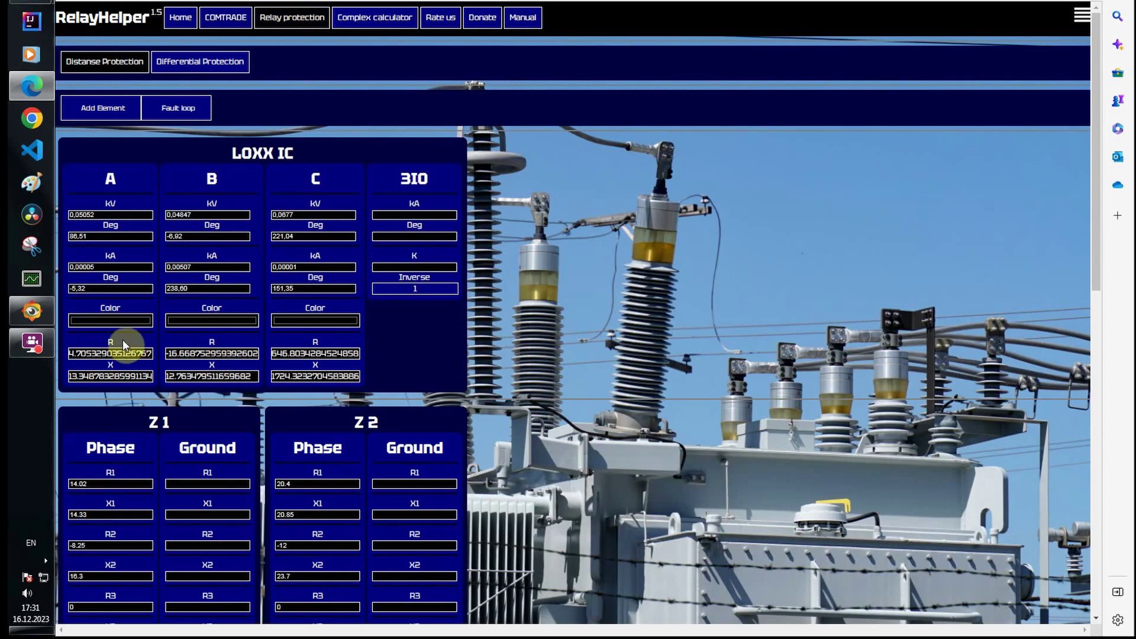
left_click(116, 322)
left_click_drag(172, 411, 170, 413)
left_click(182, 331)
left_click(207, 320)
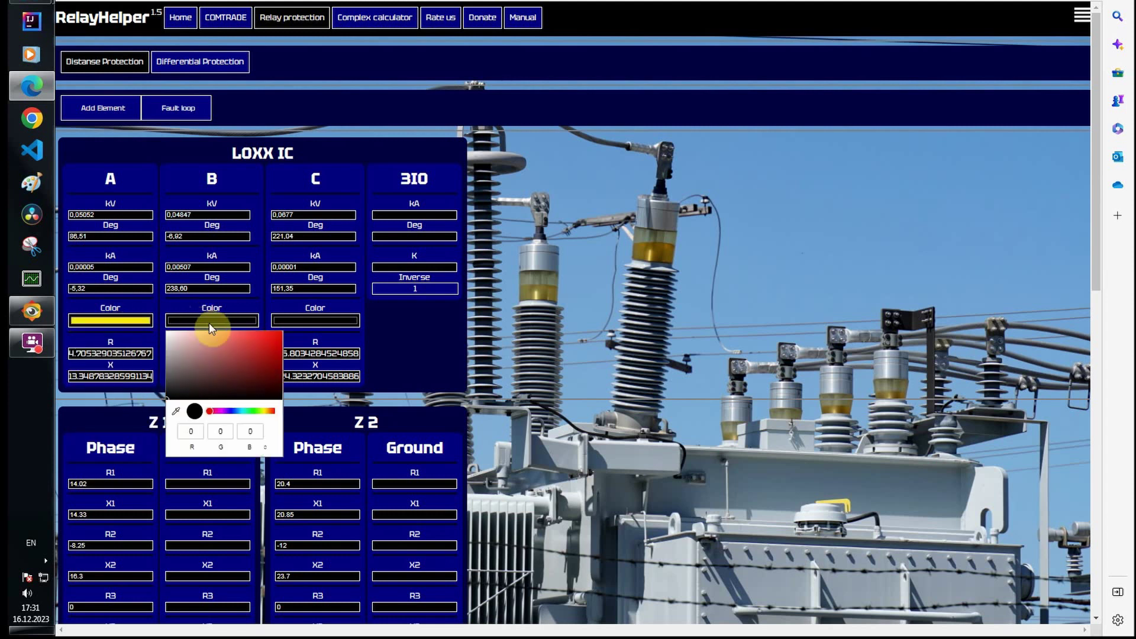
left_click(252, 411)
left_click(279, 338)
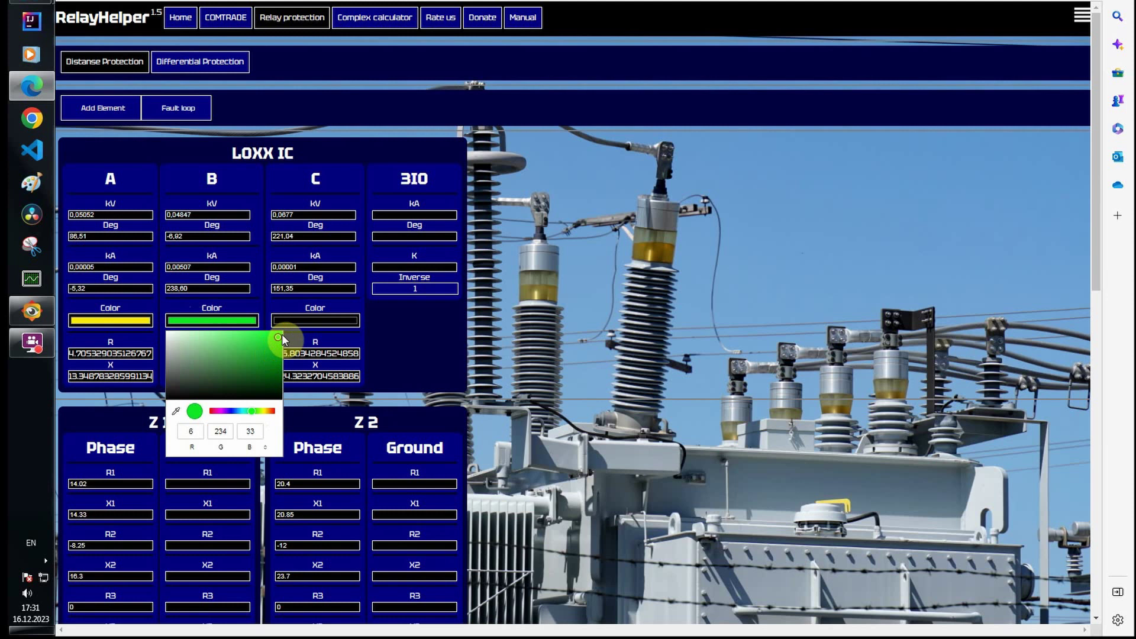
left_click(311, 320)
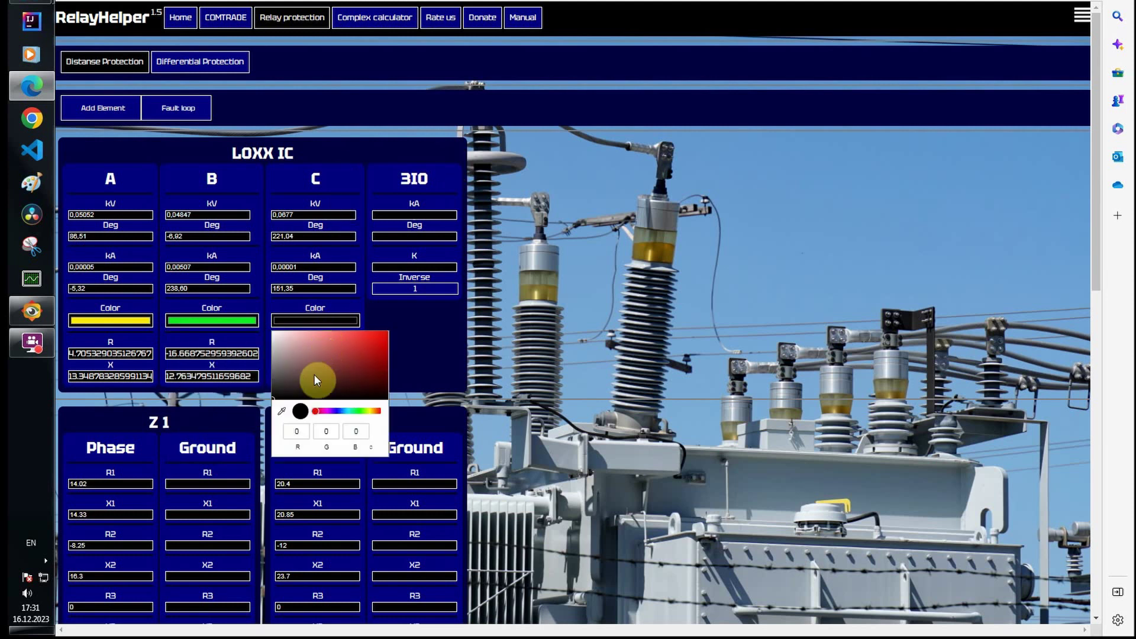
left_click(375, 335)
left_click(387, 330)
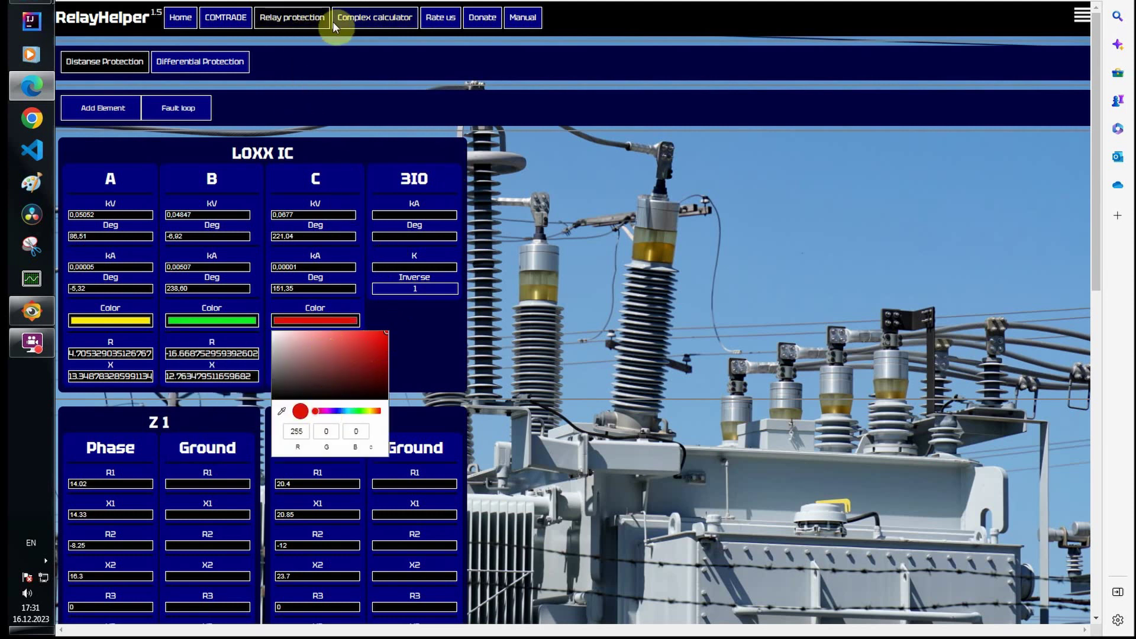
- Enlarge and reposition the impedance plot beside the waveforms, and move the red cursor to 74 ms before the black one
left_click(228, 22)
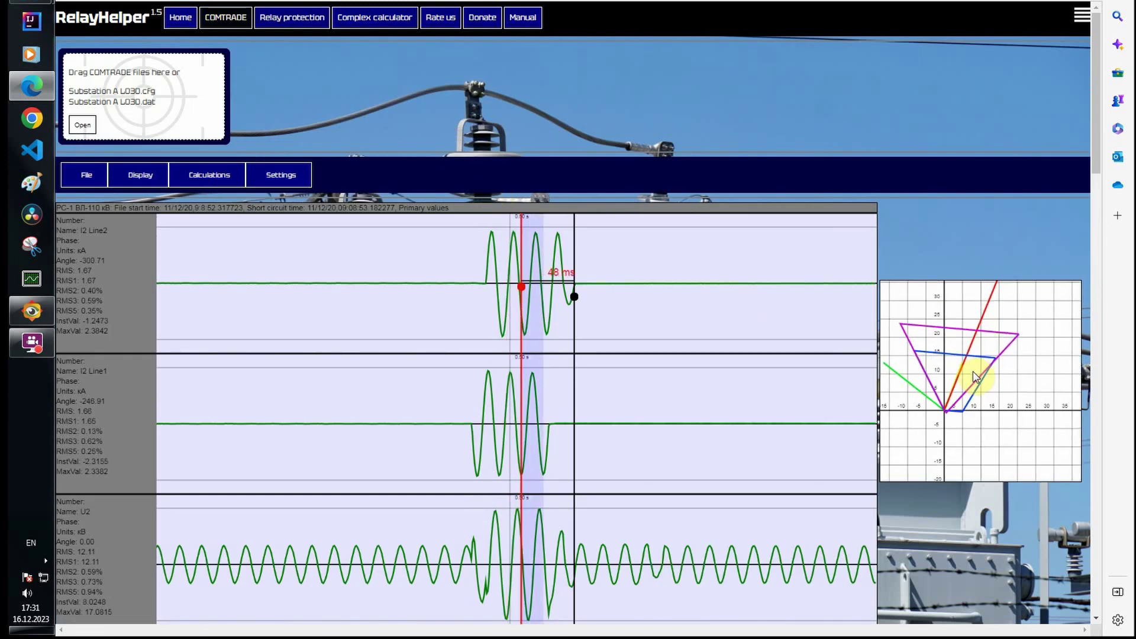
scroll(976, 372, "up", 3)
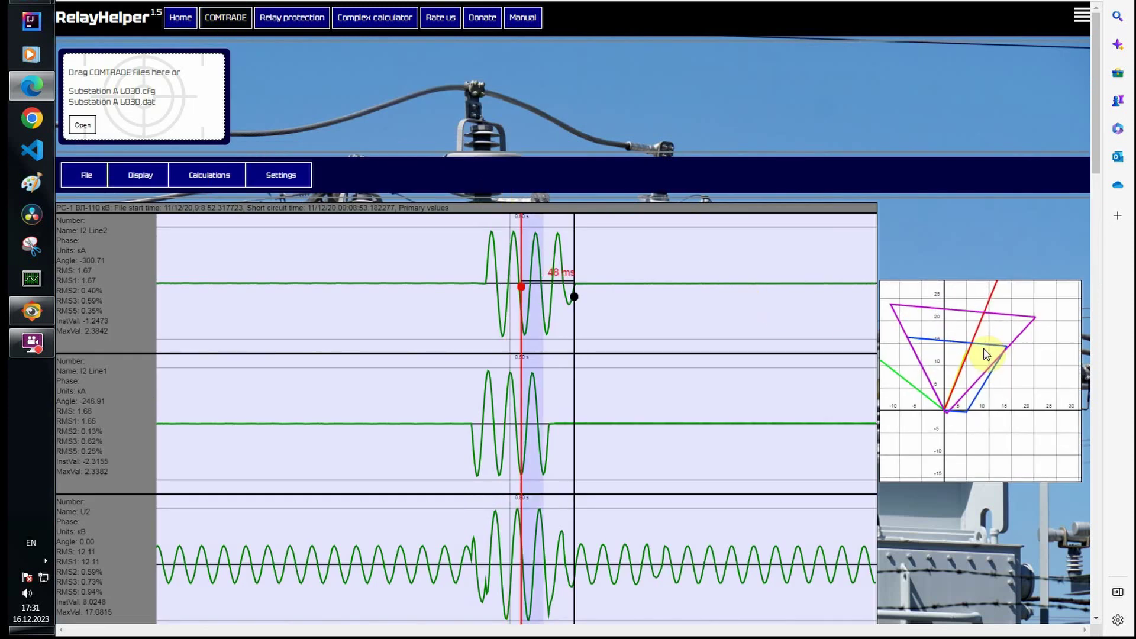
scroll(985, 353, "up", 2)
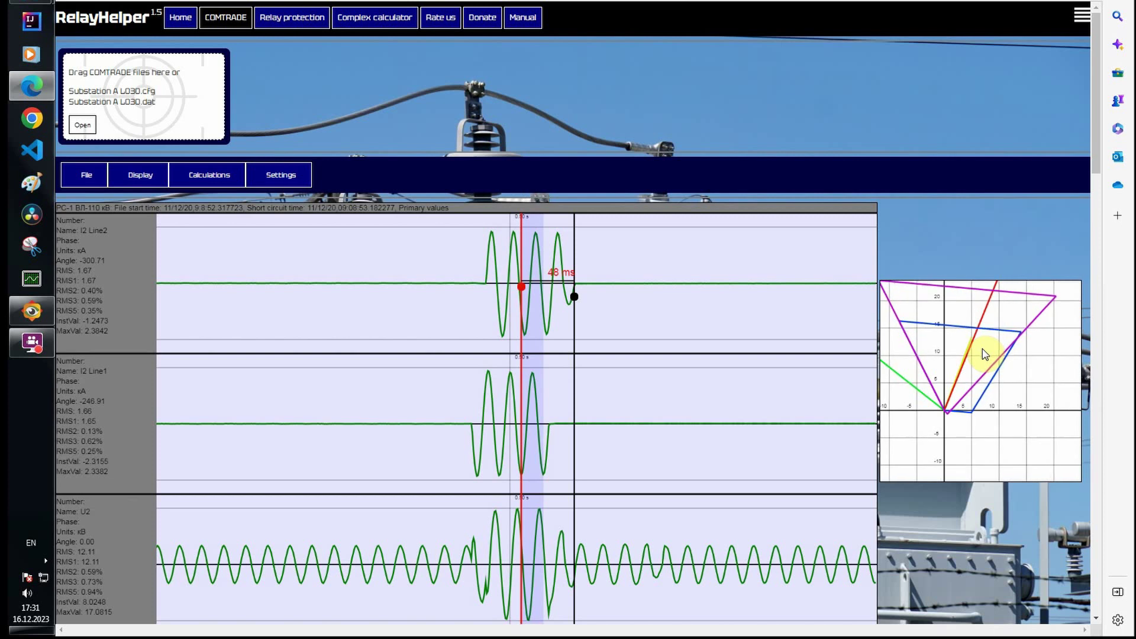
scroll(982, 349, "up", 1)
left_click_drag(947, 410, 976, 440)
scroll(1026, 365, "up", 1)
scroll(1030, 370, "up", 1)
left_click_drag(525, 287, 518, 291)
mouse_move(509, 291)
left_mouse_down()
mouse_move(542, 292)
mouse_move(470, 286)
mouse_move(543, 299)
mouse_move(494, 287)
left_mouse_up()
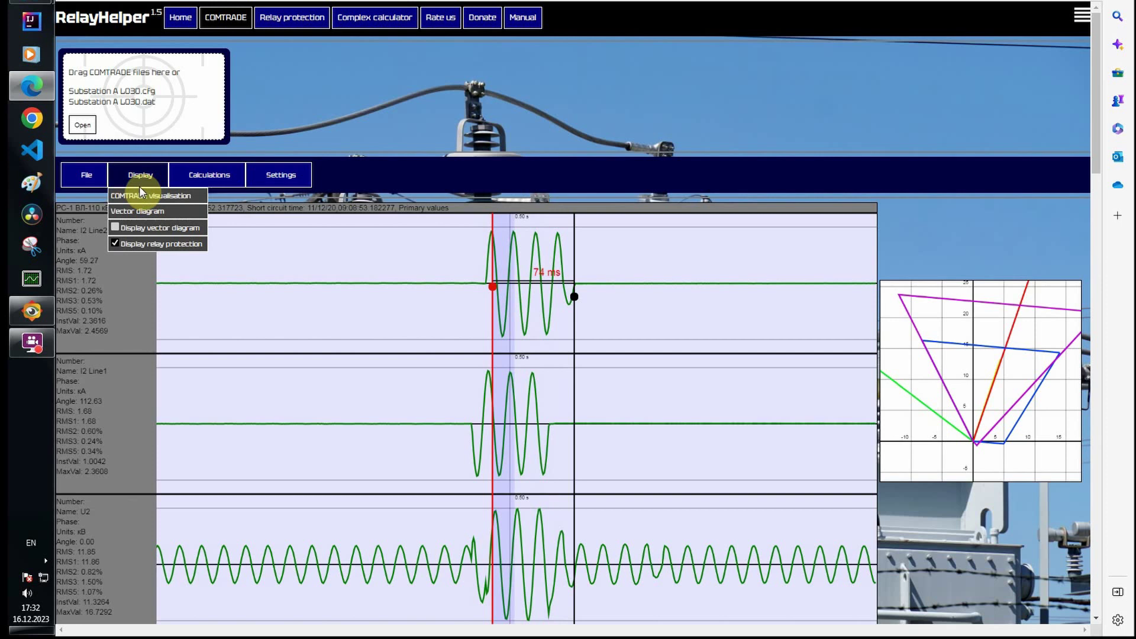
- Relink LOXX IC currents IA, IB and IC to Ia, Ib and Ic of Line 2, and move the red cursor further into the fault
mouse_move(195, 176)
mouse_move(208, 231)
mouse_move(220, 211)
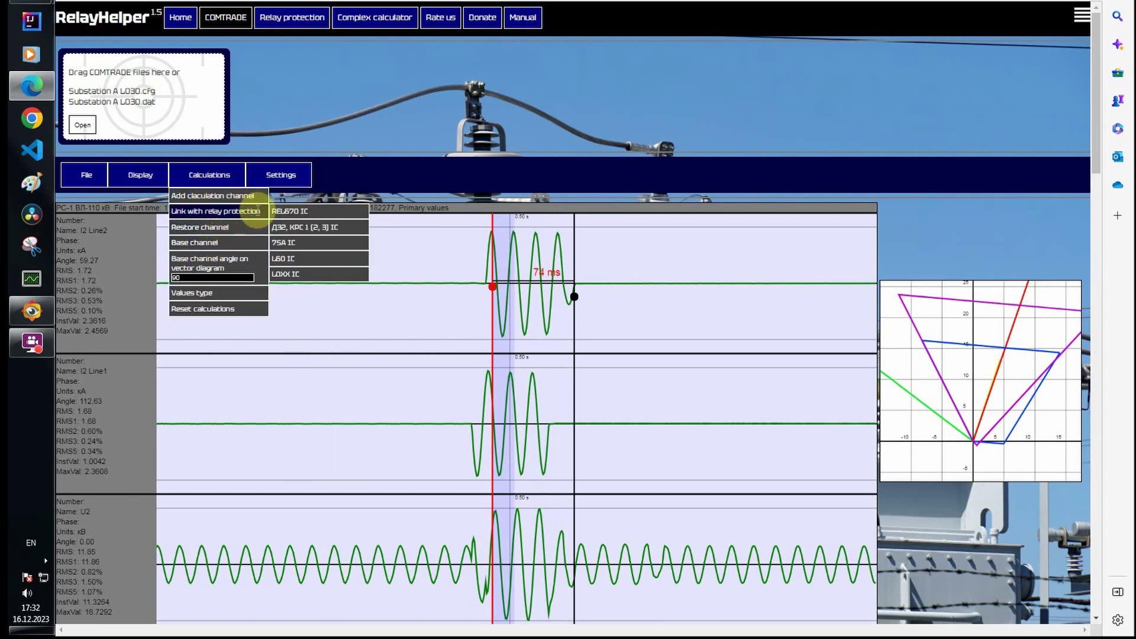
mouse_move(312, 248)
mouse_move(312, 274)
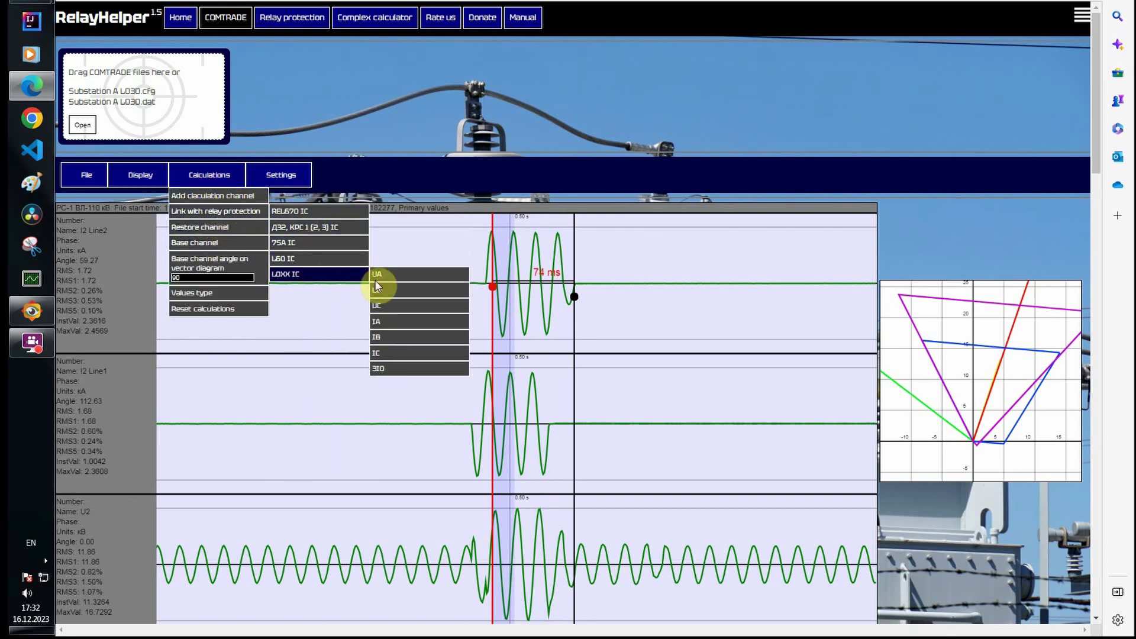
mouse_move(409, 317)
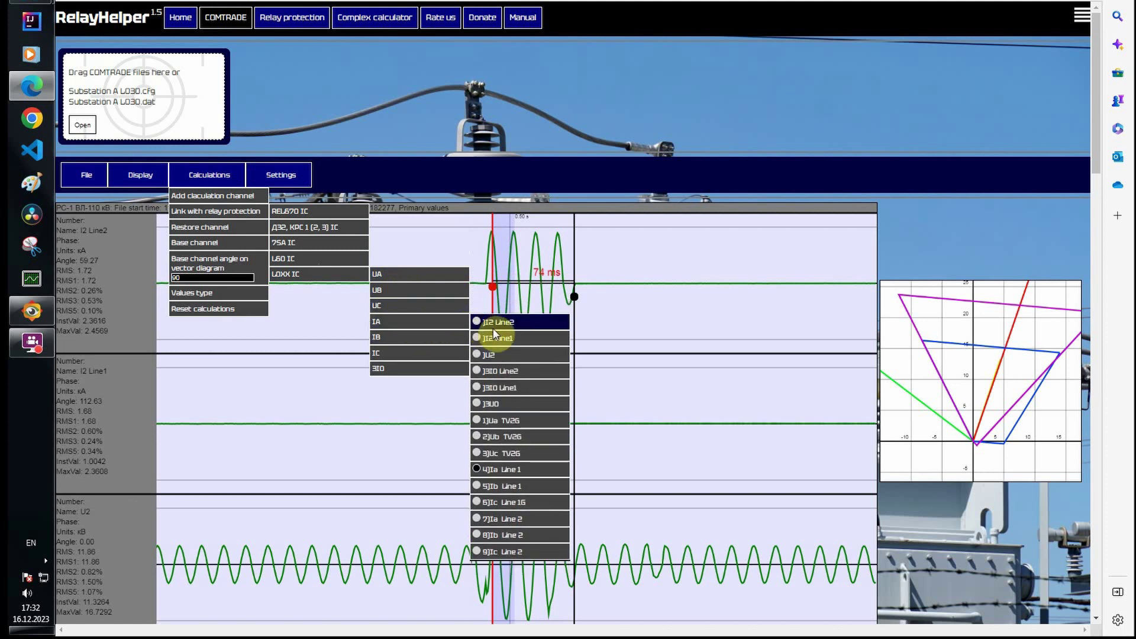
left_click(477, 516)
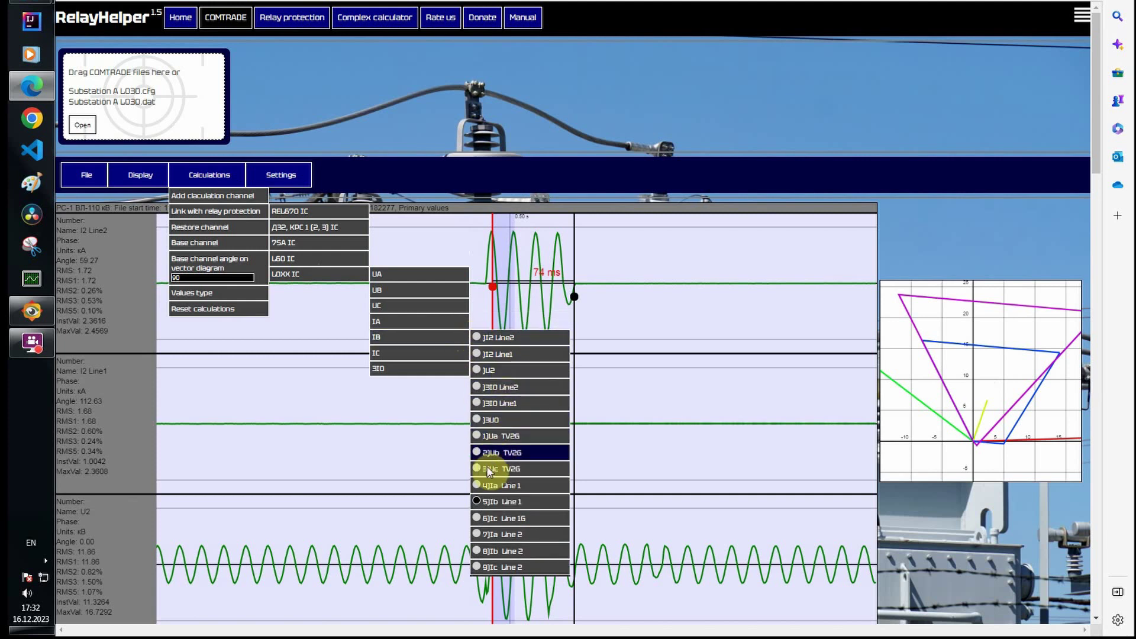
left_click(478, 552)
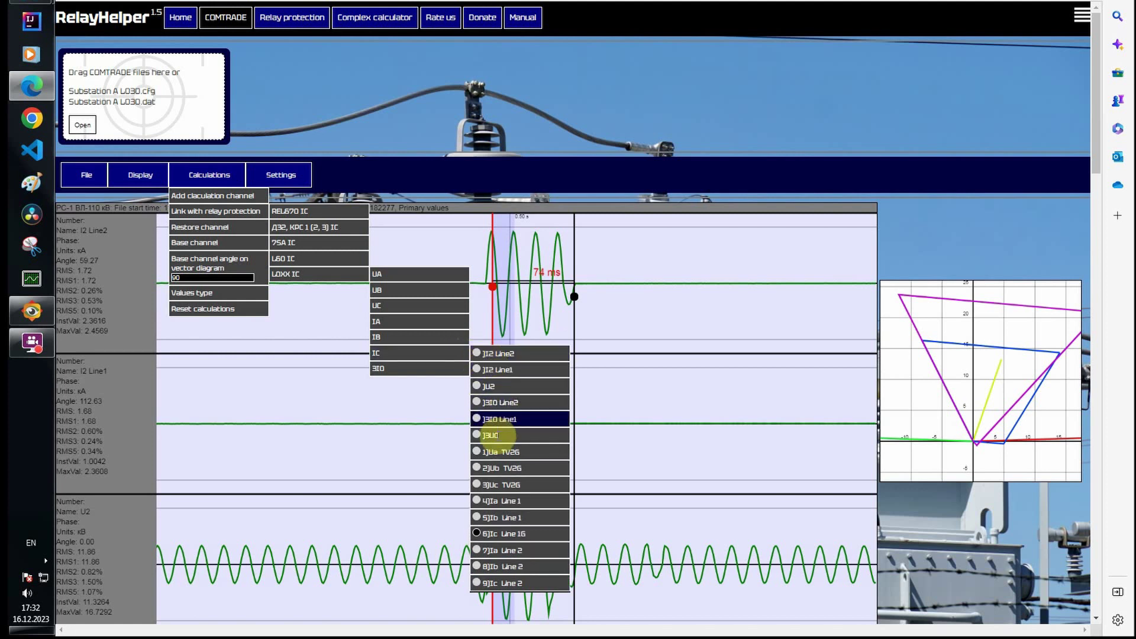
left_click(475, 582)
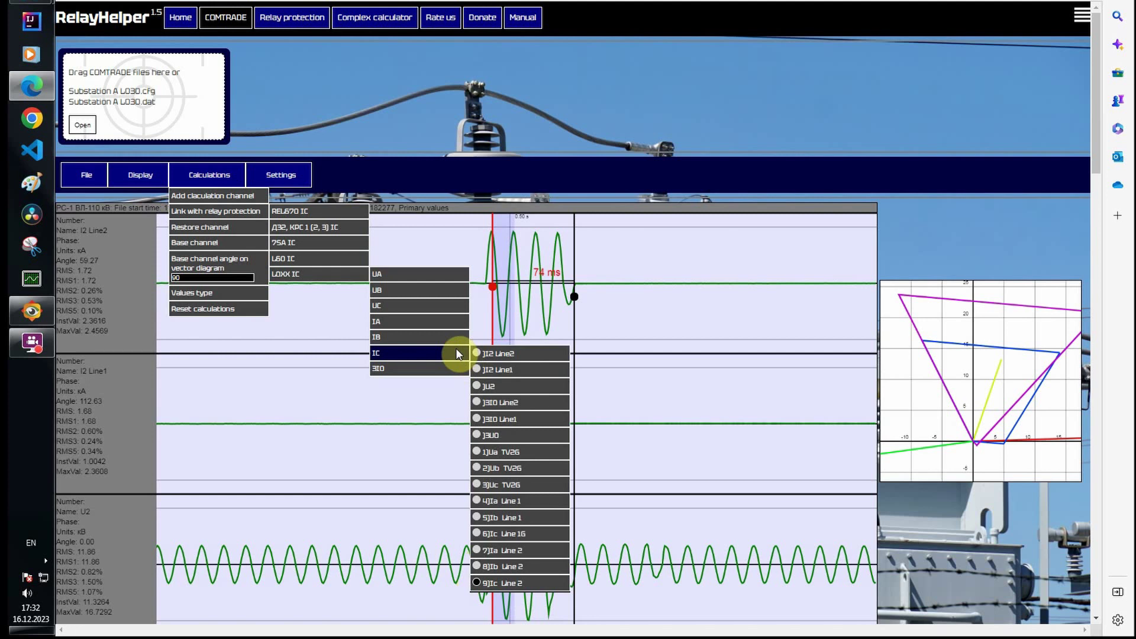
mouse_move(443, 343)
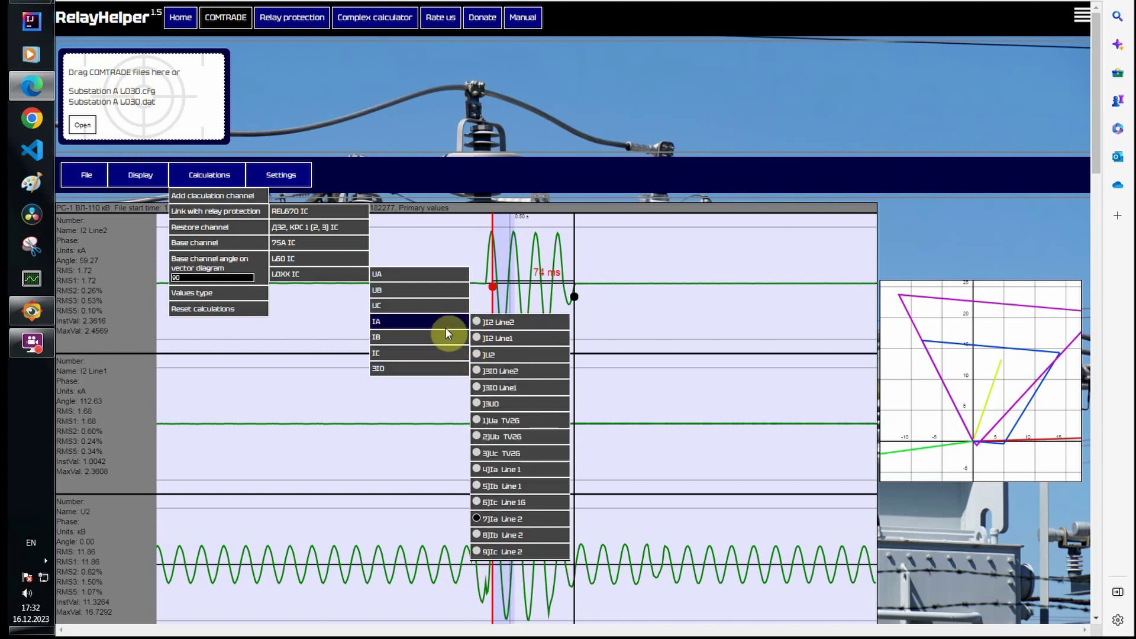
left_click_drag(492, 288, 534, 293)
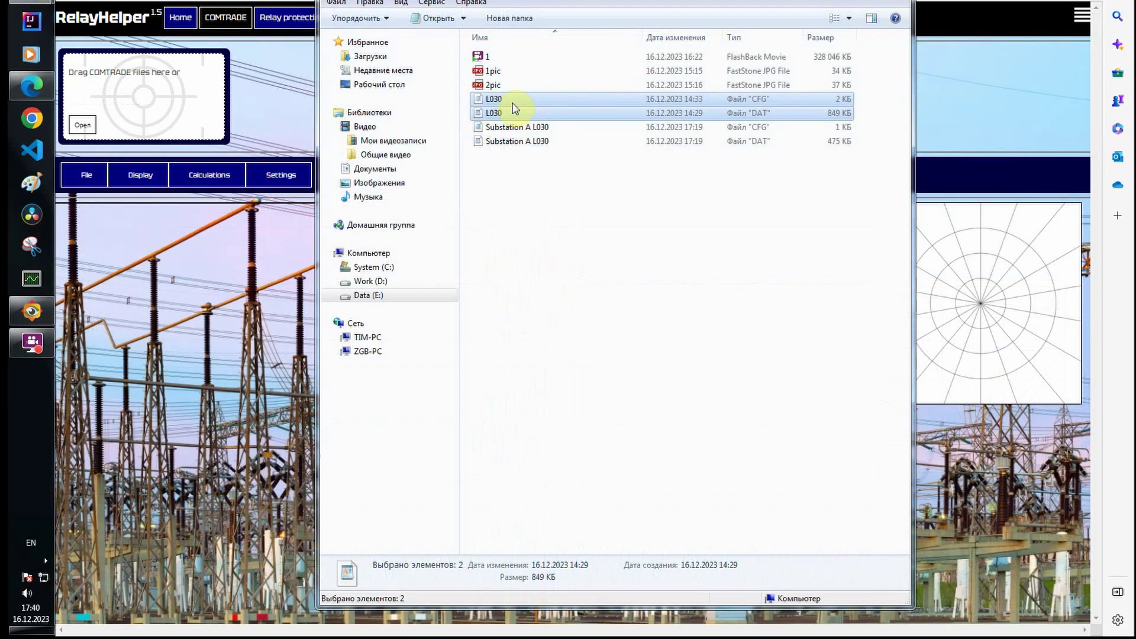
- Load the recording files L030.cfg and L030.dat into the COMTRADE page and look through its channels down to channel 11
left_click_drag(494, 105, 169, 110)
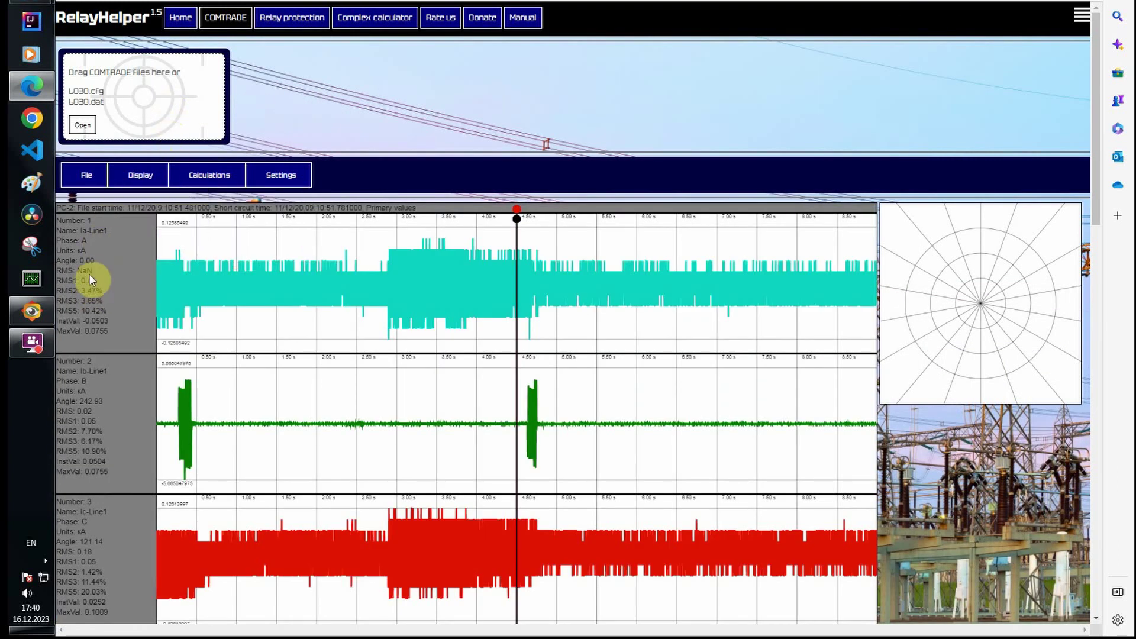
scroll(89, 273, "down", 2)
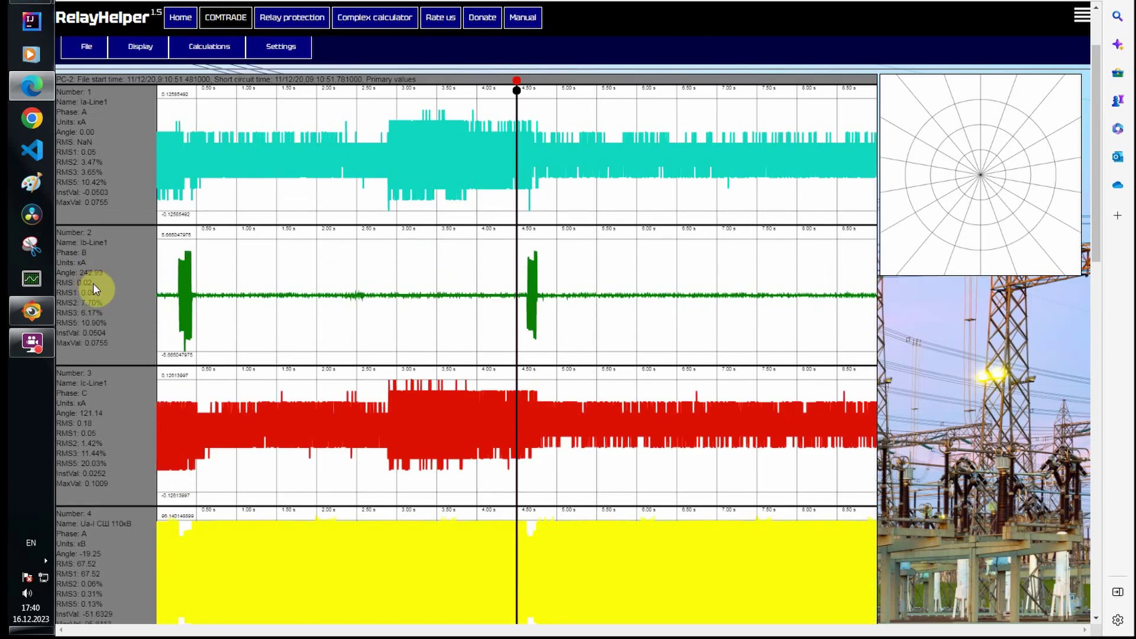
scroll(94, 286, "down", 9)
scroll(95, 286, "down", 3)
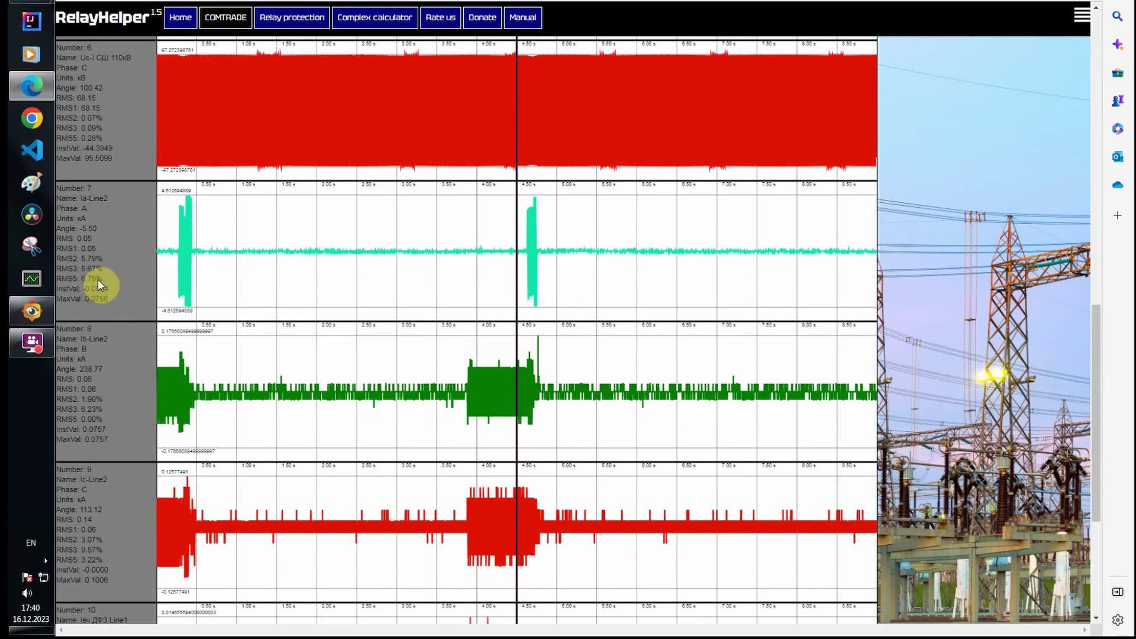
scroll(97, 279, "down", 3)
scroll(97, 279, "down", 2)
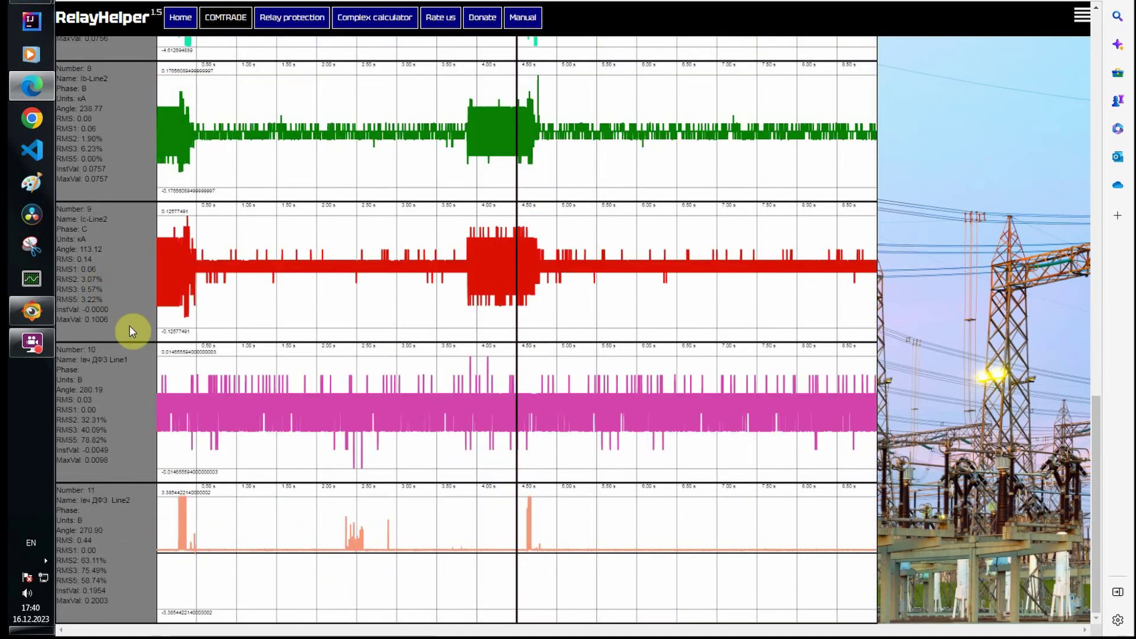
- Move the red cursor to the first fault near the recording's start and expand the time scale around it
left_click(519, 367)
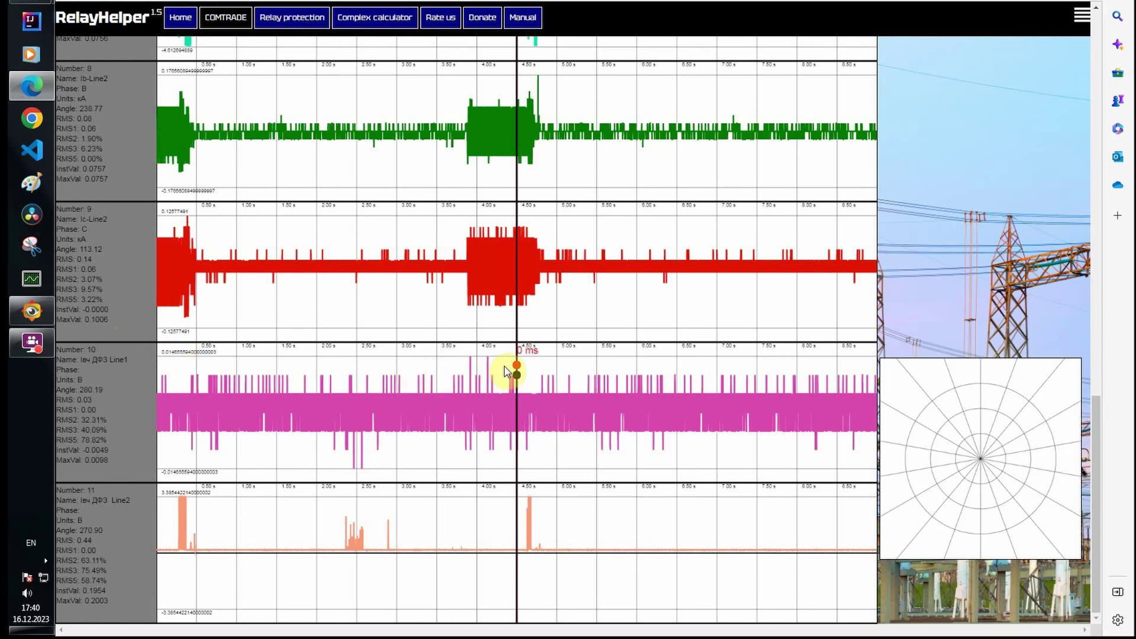
mouse_move(518, 370)
left_mouse_down()
mouse_move(189, 387)
mouse_move(174, 448)
left_mouse_up()
scroll(175, 455, "up", 5)
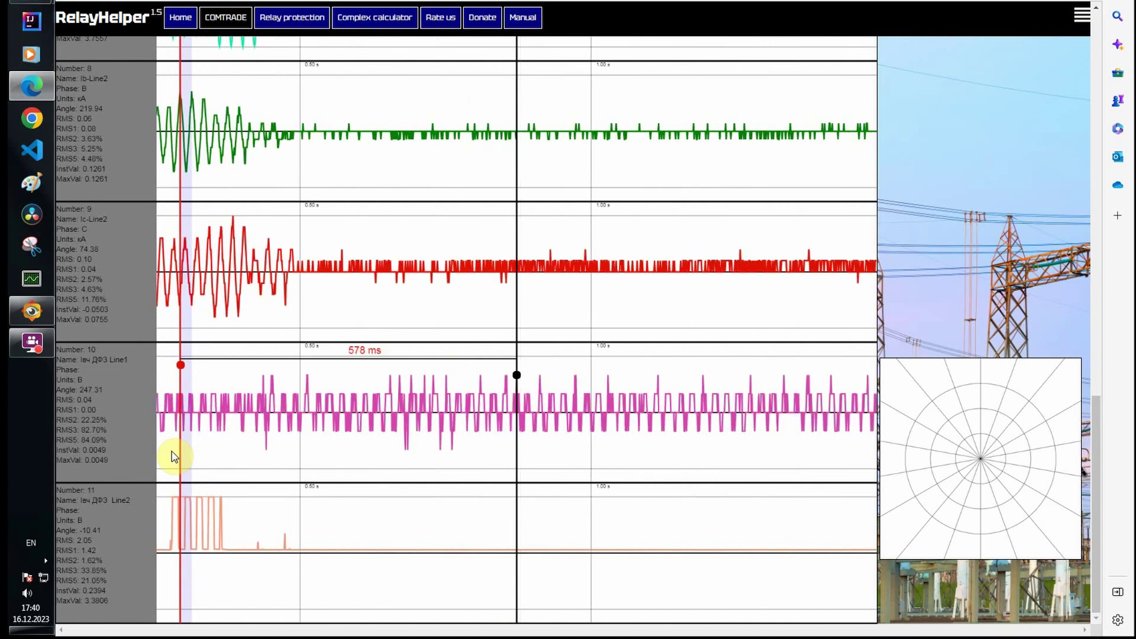
- Move the red cursor to the start of the Ia-Line2 fault current and the black cursor to its end, about 165 ms apart
scroll(177, 436, "left", 3)
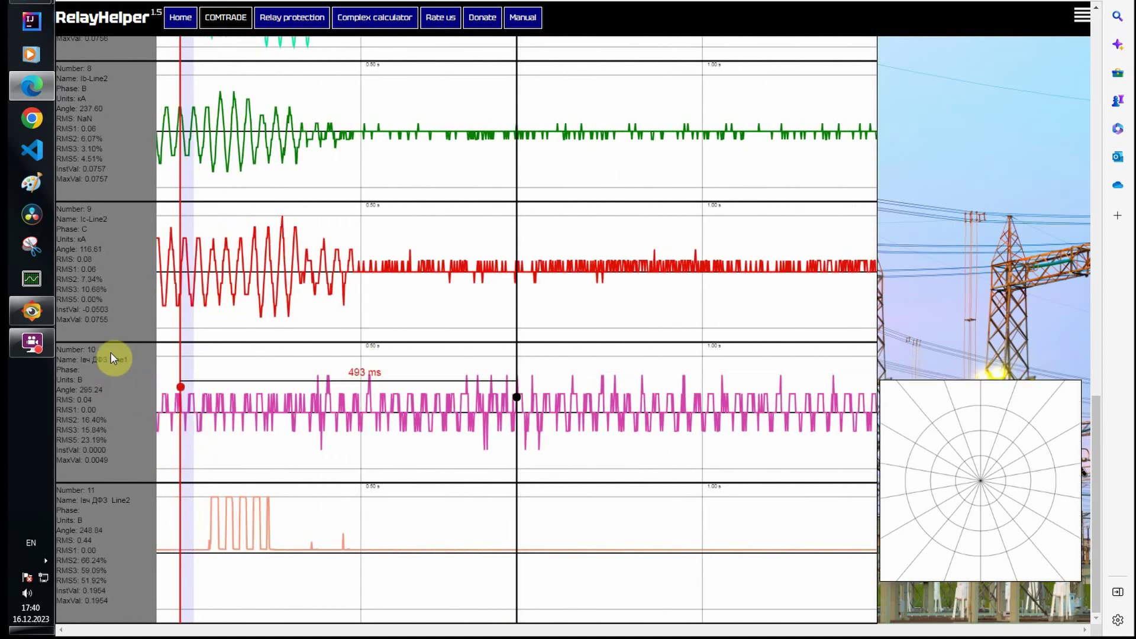
scroll(114, 304, "up", 10)
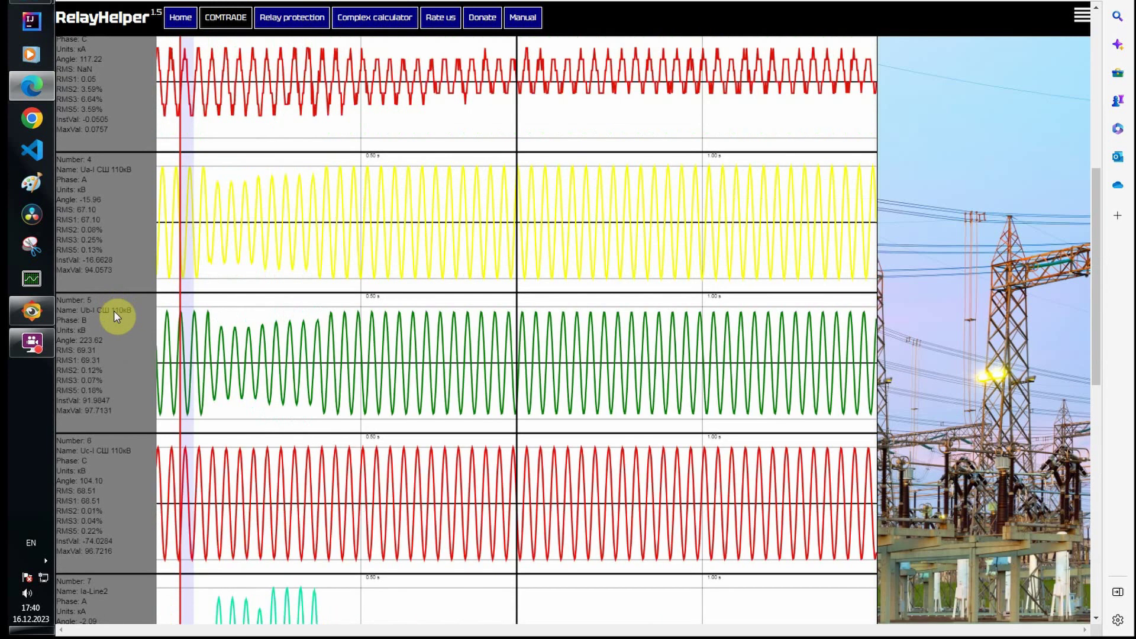
scroll(113, 310, "down", 6)
left_click_drag(180, 277, 207, 280)
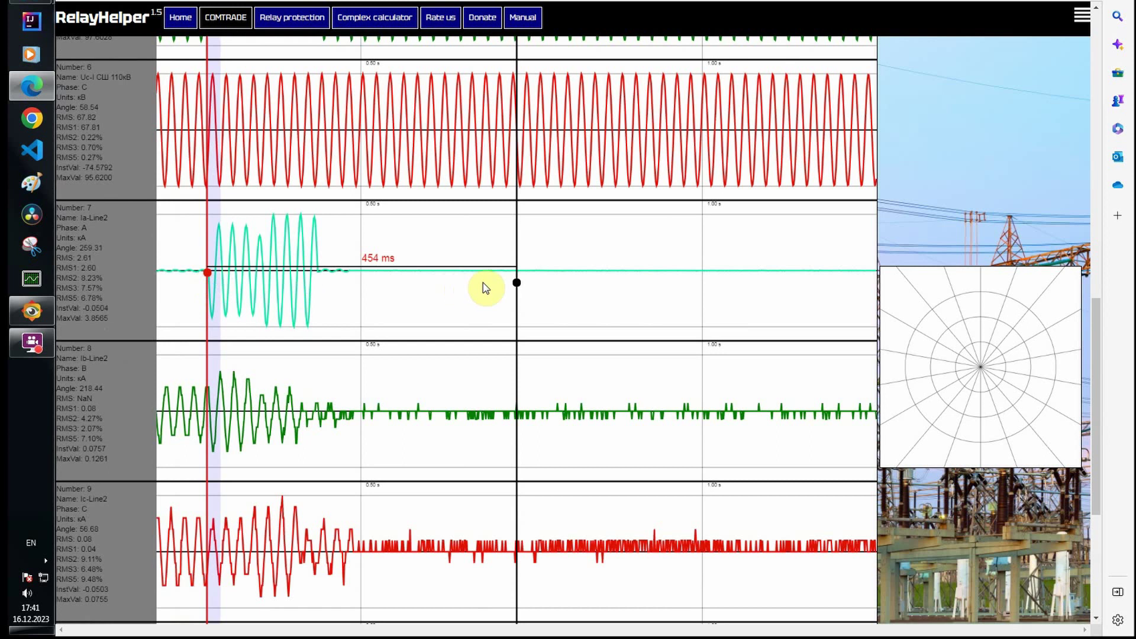
left_click_drag(517, 283, 321, 276)
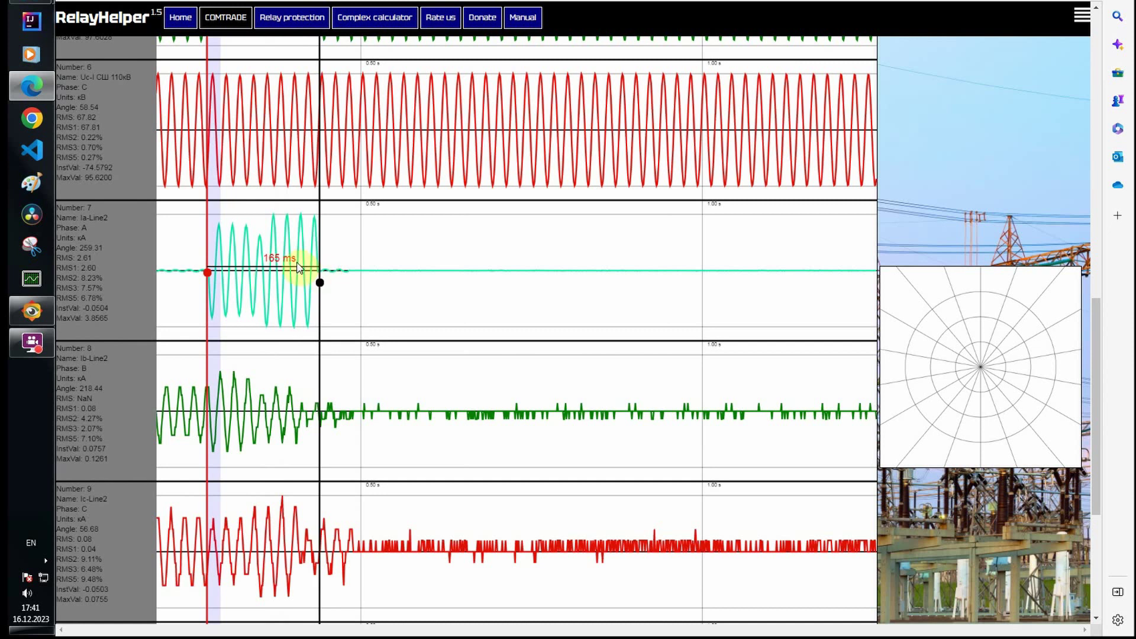
- Replace the vector diagram beside the waveforms with the relay protection plot
scroll(106, 241, "up", 12)
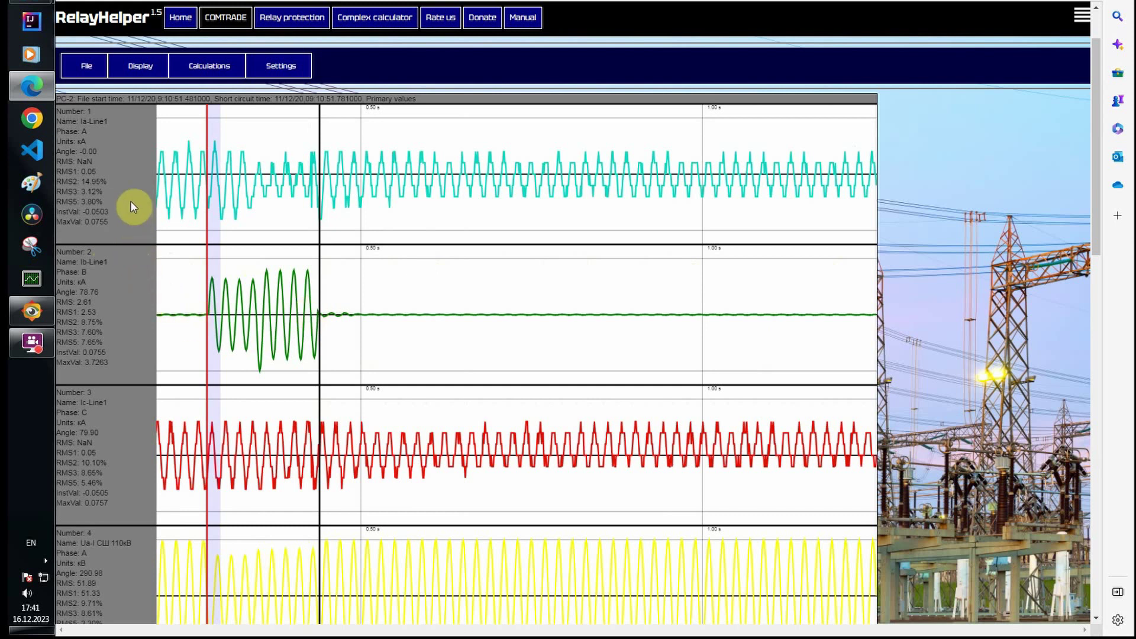
left_click(273, 148)
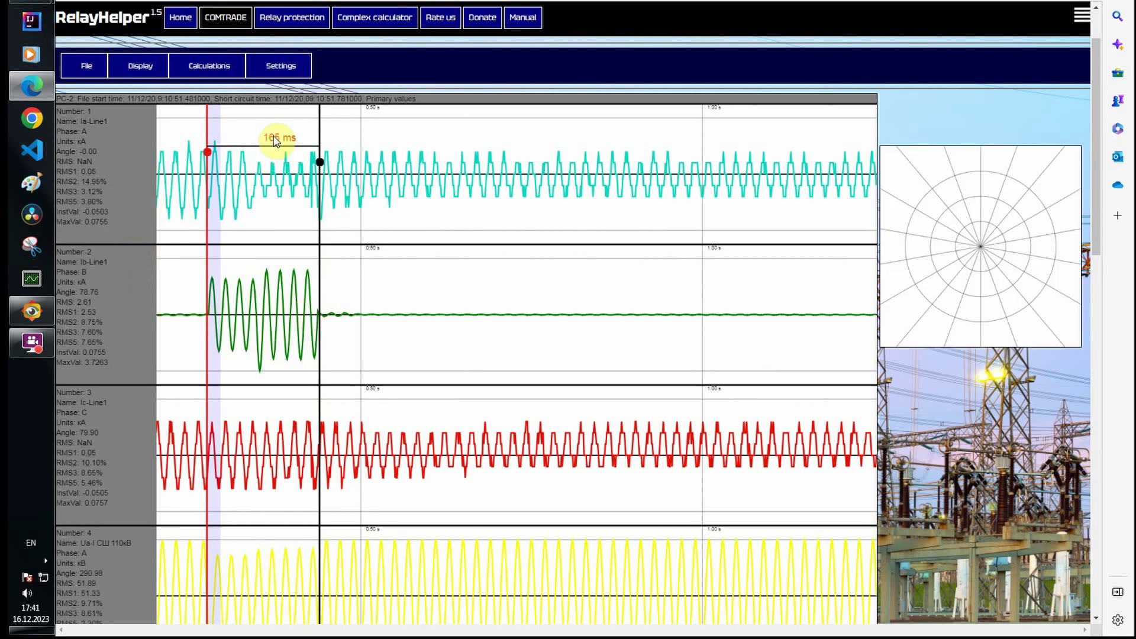
left_click(126, 65)
left_click(115, 118)
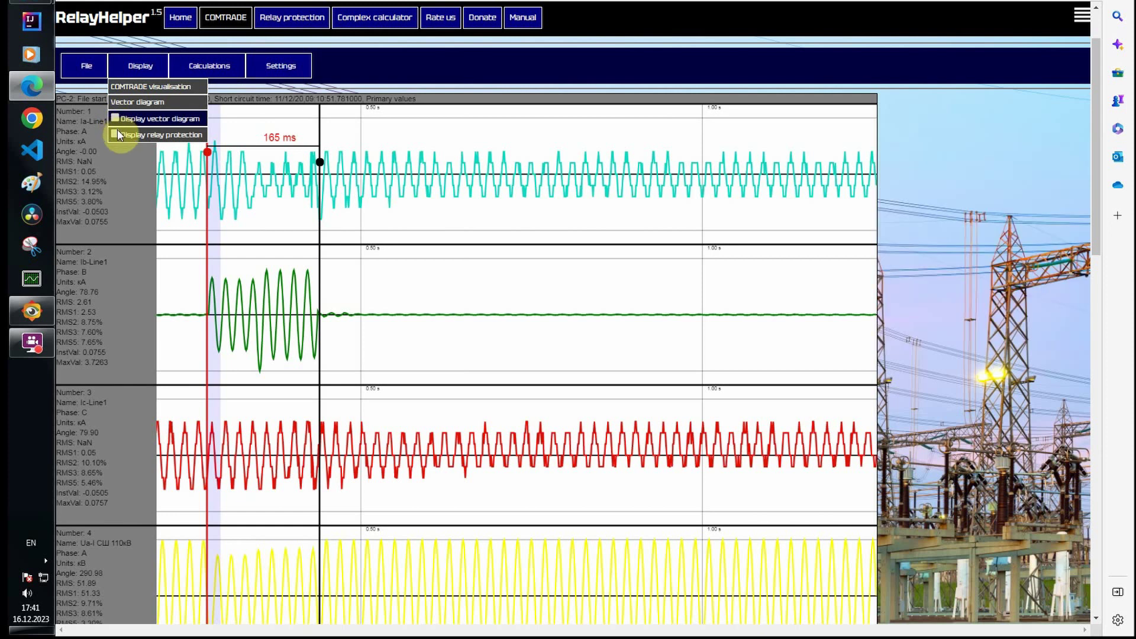
left_click(117, 134)
- Add the ПМ РЗА LOXX impedance calculation with Zone 1 and Zone 2 to the distance protection page
left_click(283, 19)
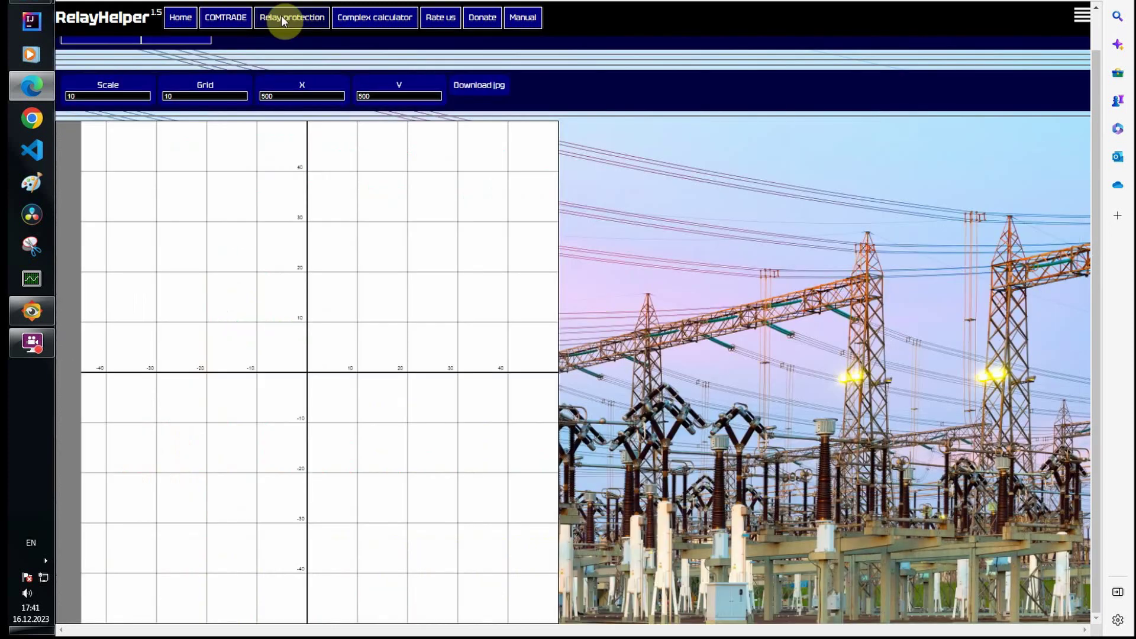
mouse_move(102, 106)
mouse_move(96, 169)
mouse_move(89, 191)
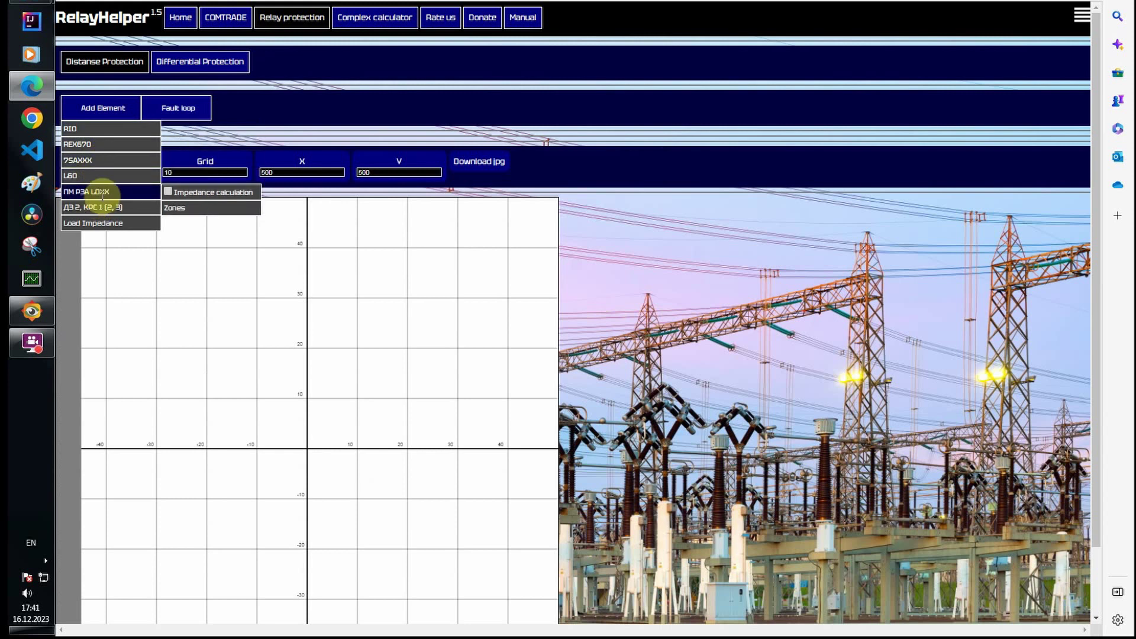
left_click(168, 197)
mouse_move(188, 208)
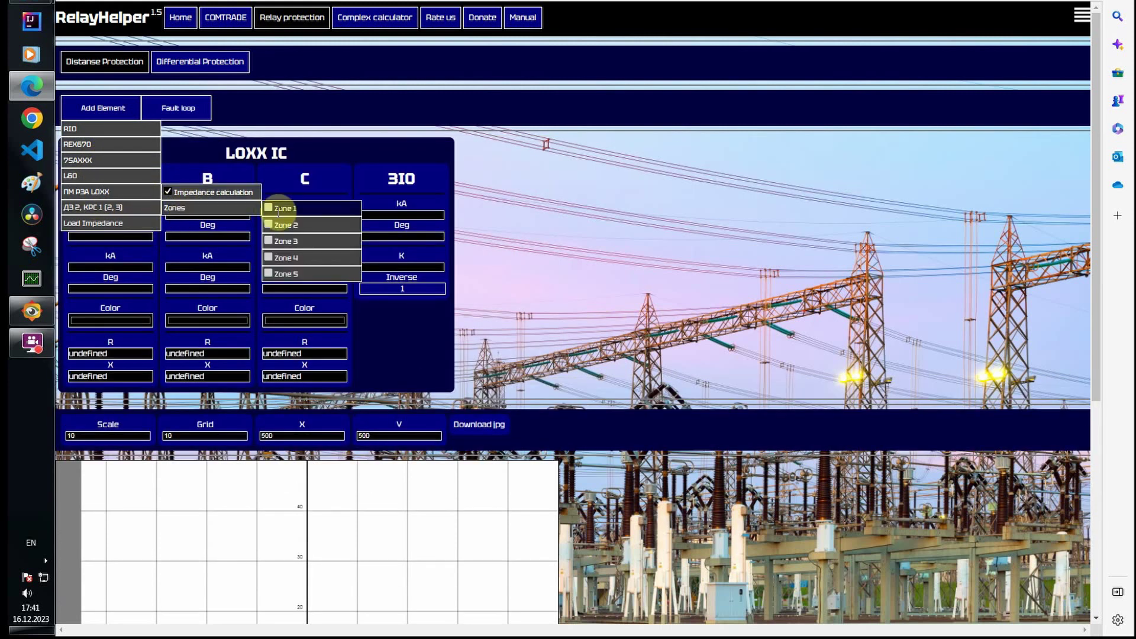
left_click(269, 209)
left_click(270, 225)
- Colour the Z1 zone blue and the Z2 zone purple
scroll(600, 173, "down", 5)
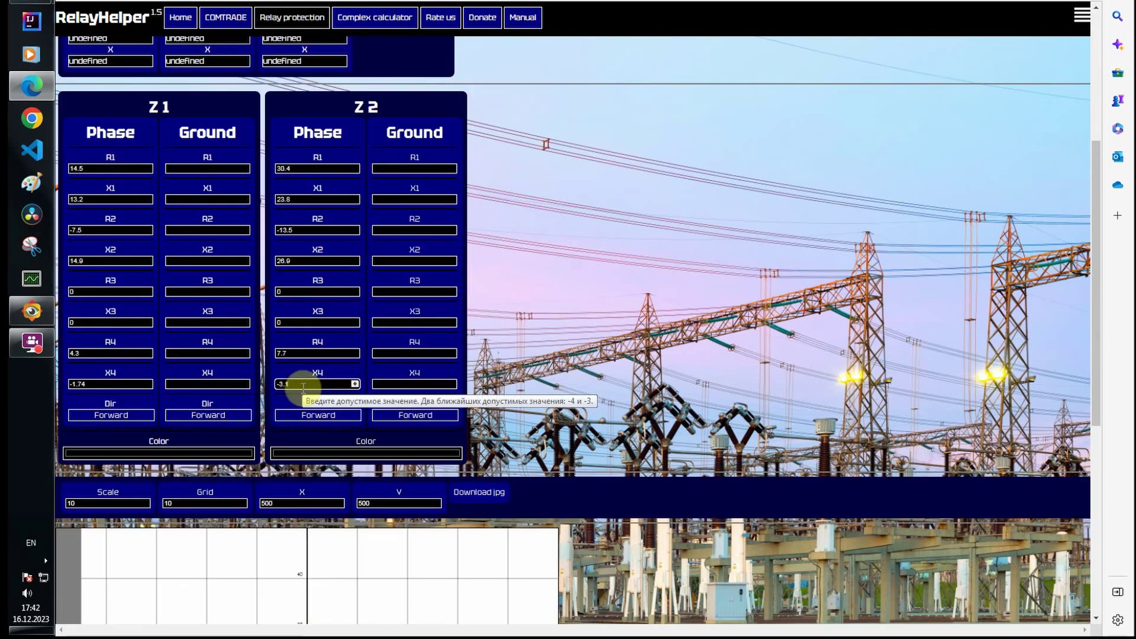
left_click(195, 450)
left_click(134, 543)
left_click(307, 453)
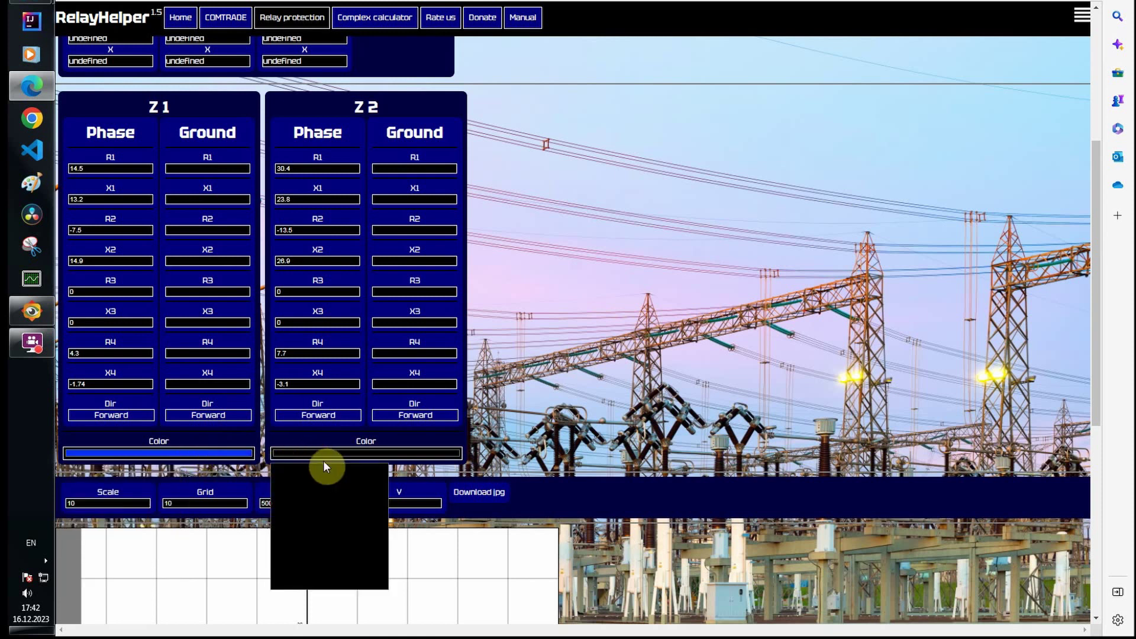
left_click_drag(317, 543, 330, 544)
left_click_drag(363, 483, 378, 475)
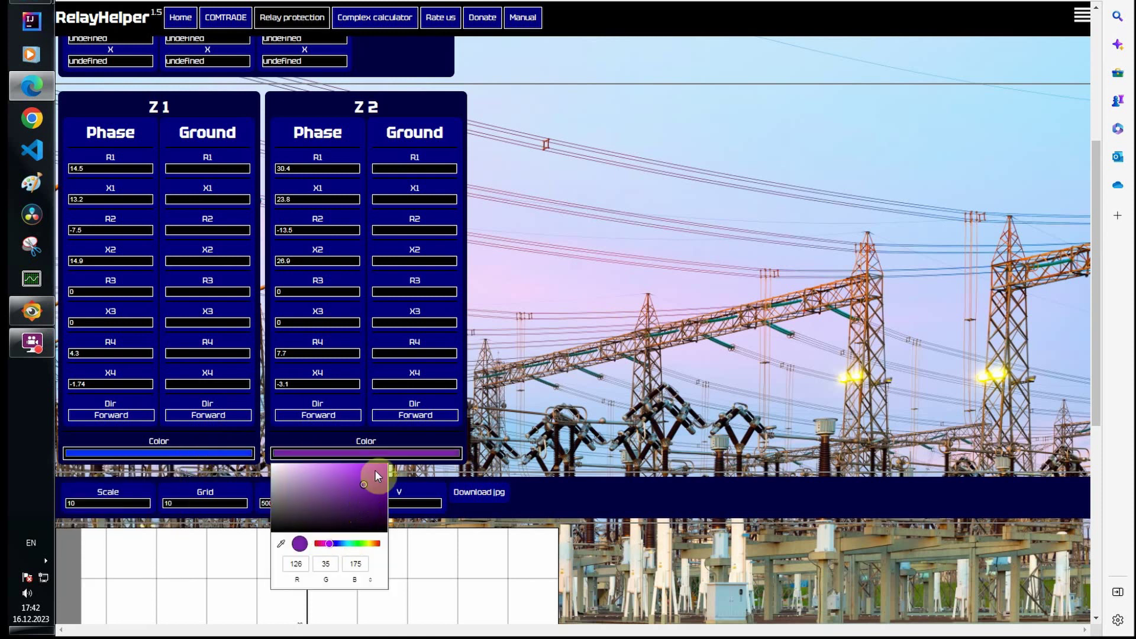
- Set the LOXX IC impedance colours to yellow for A, green for B and red for C
scroll(601, 193, "up", 5)
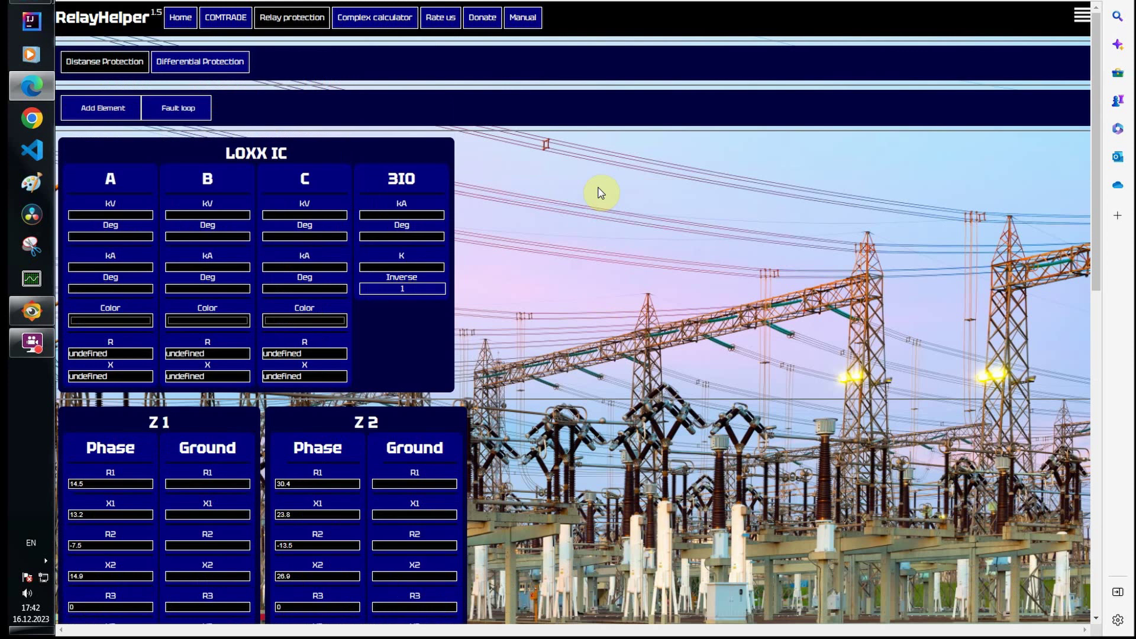
left_click(110, 320)
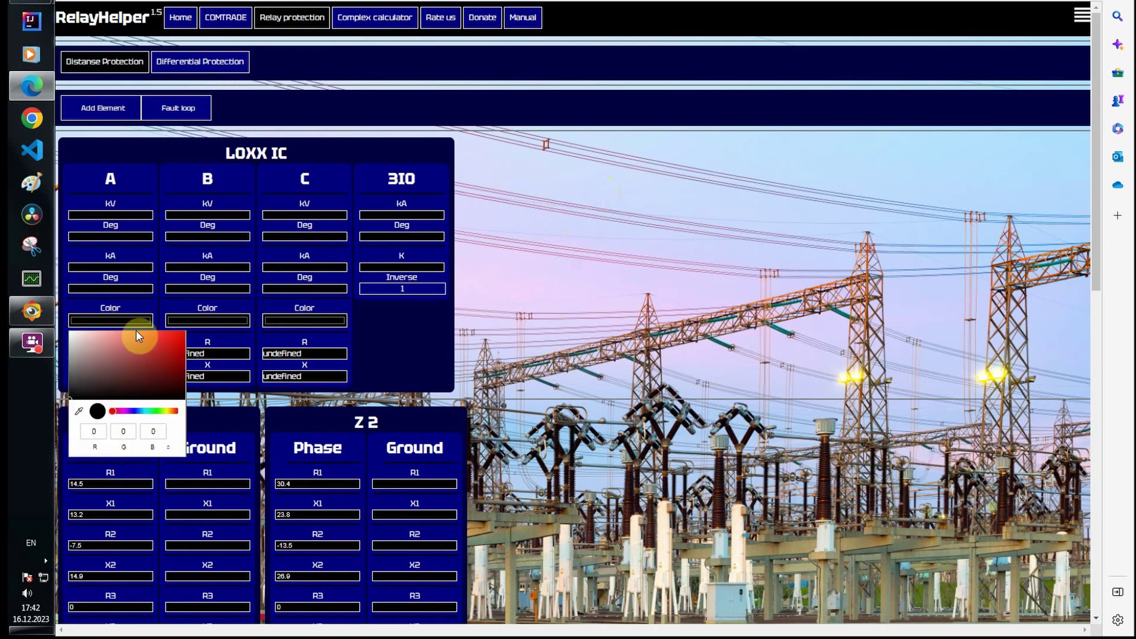
left_click(168, 413)
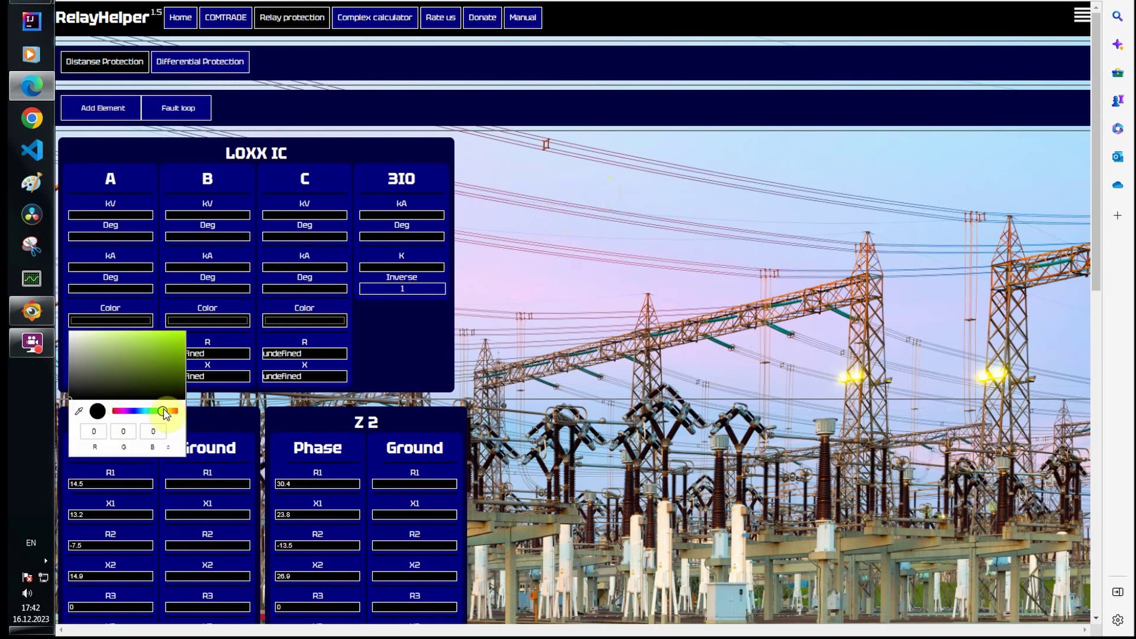
left_click(181, 335)
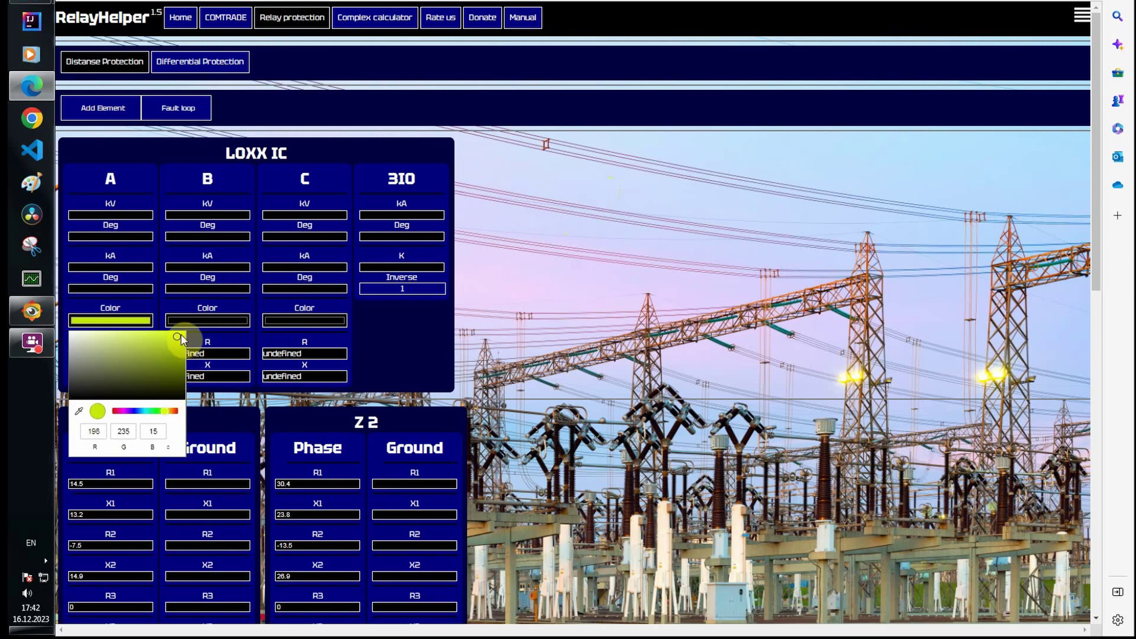
left_click(210, 317)
left_click(209, 320)
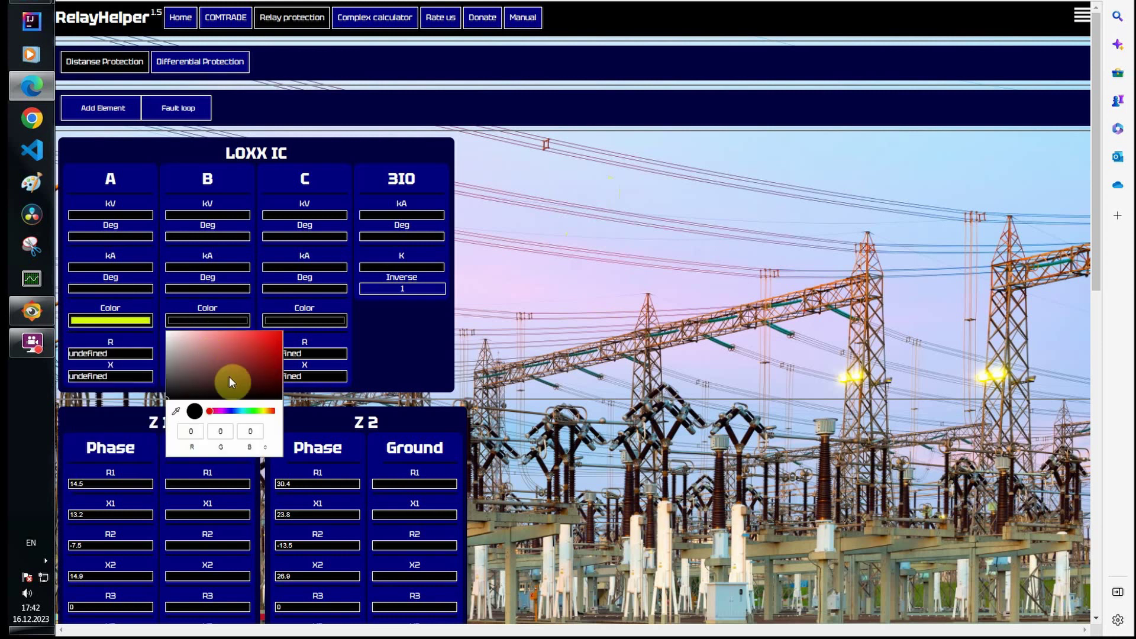
left_click(253, 413)
left_click(256, 362)
left_click(300, 324)
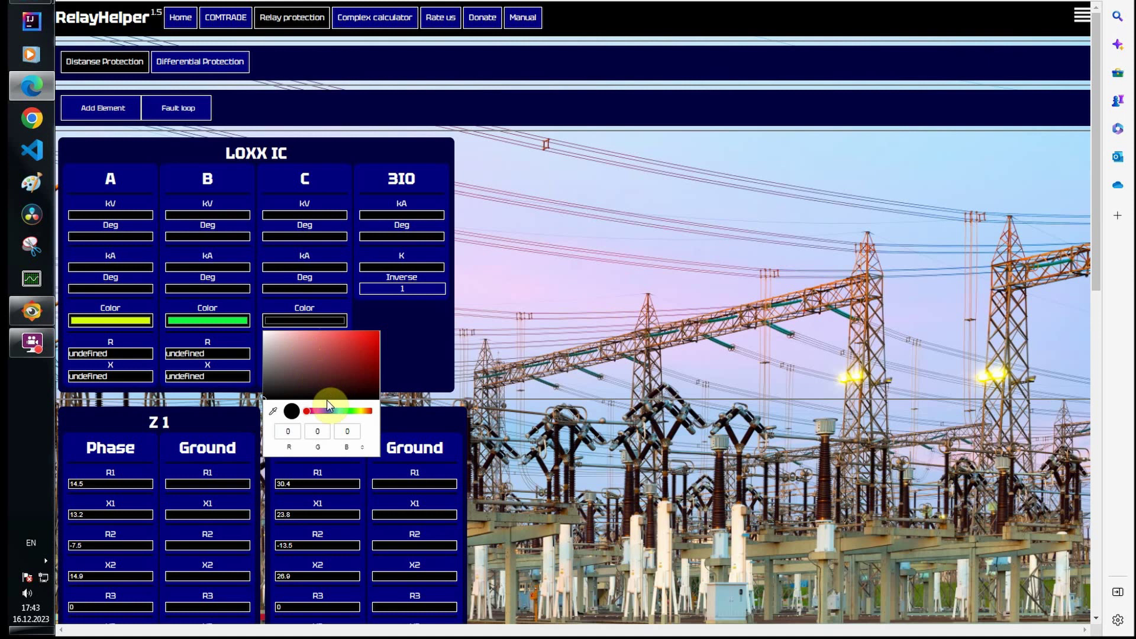
left_click(509, 296)
- Set the impedance plot's grid to 5, enlarge it to a scale of about 14.1 and reposition it around both zones
scroll(532, 284, "down", 8)
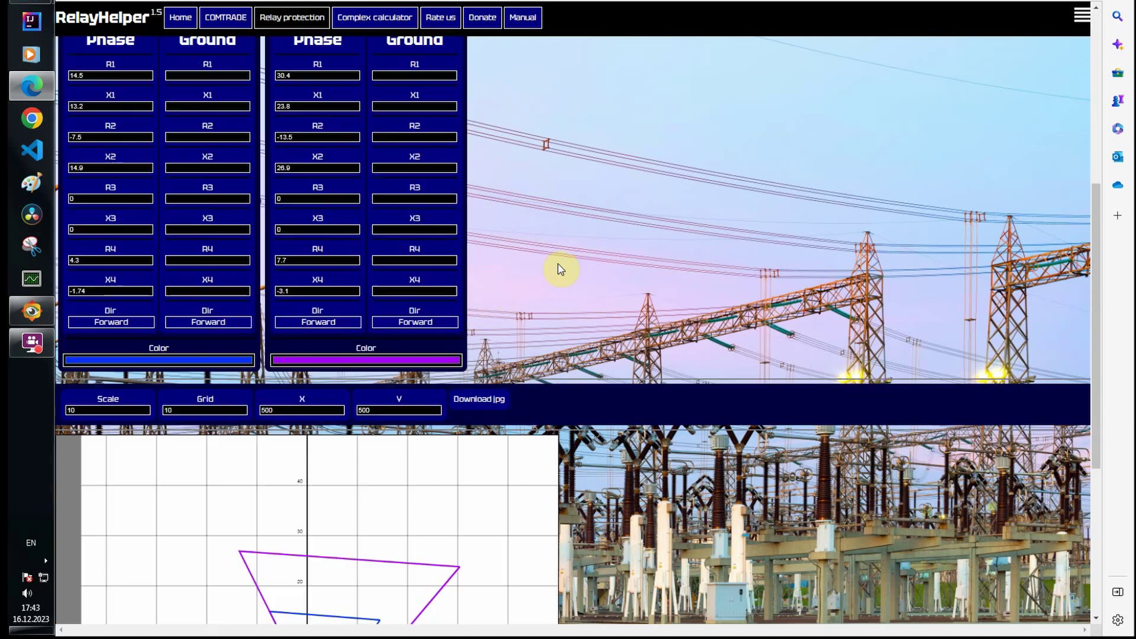
scroll(615, 234, "down", 1)
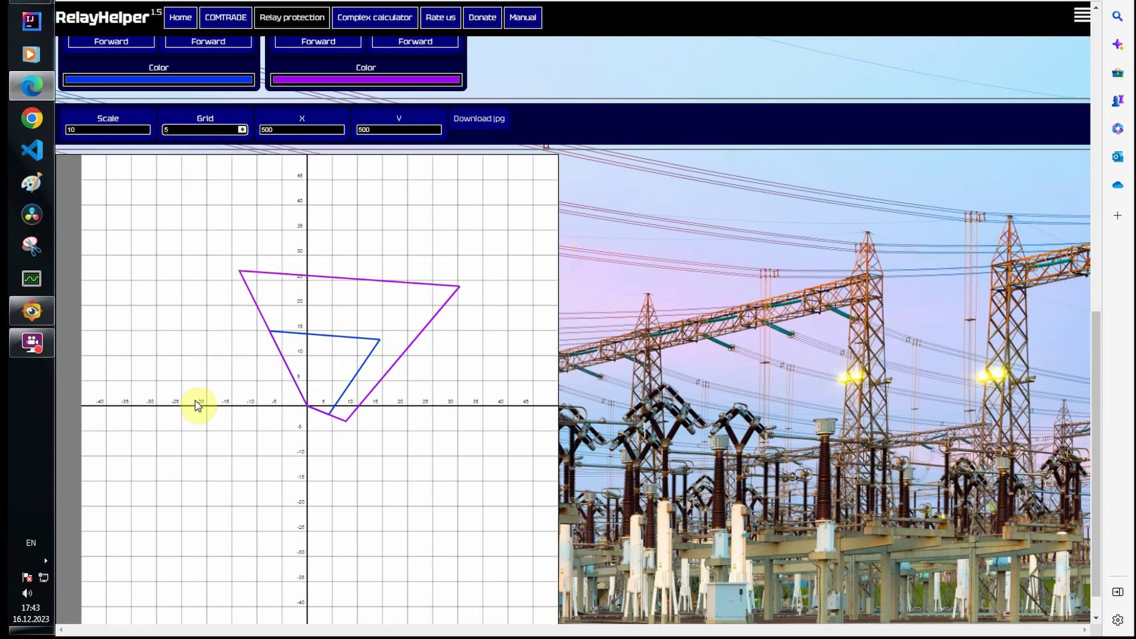
left_click_drag(195, 400, 236, 495)
scroll(228, 510, "up", 1)
scroll(229, 510, "up", 4)
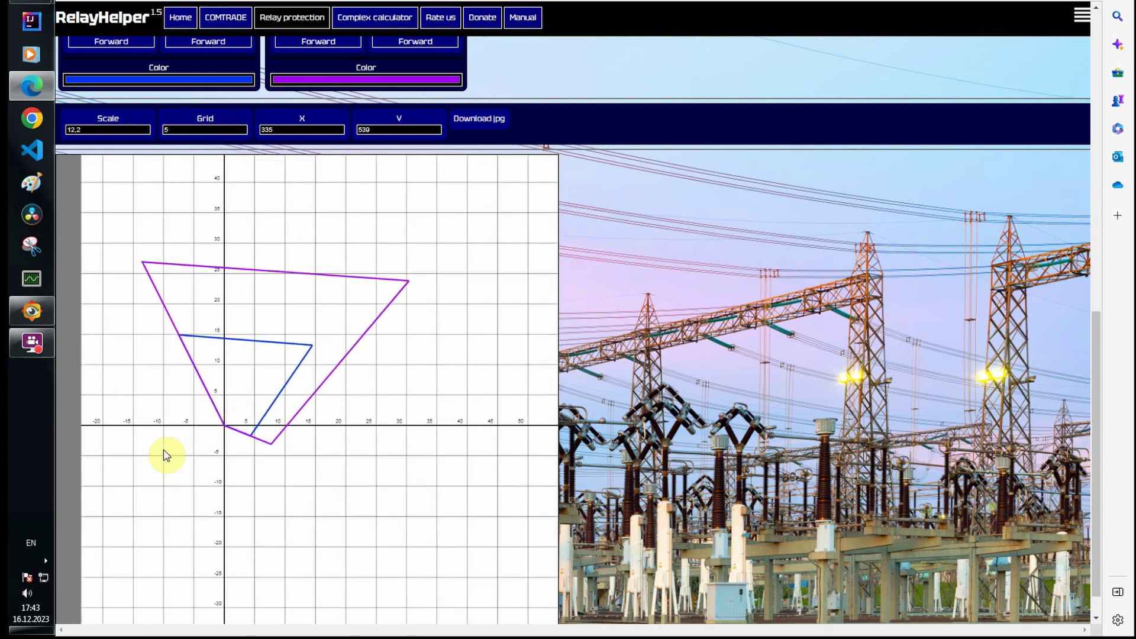
left_click_drag(254, 482, 236, 477)
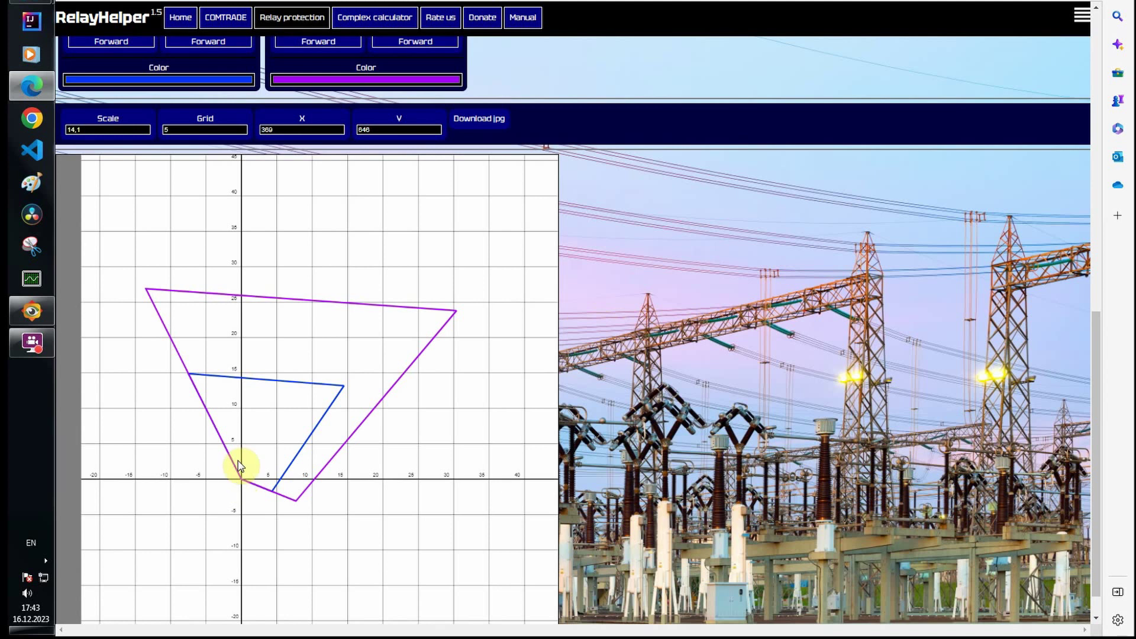
- Link the LOXX IC voltages UA, UB and UC to the recording's Ua, Ub and Uc channels of the I СШ 110кВ bus
left_click(228, 13)
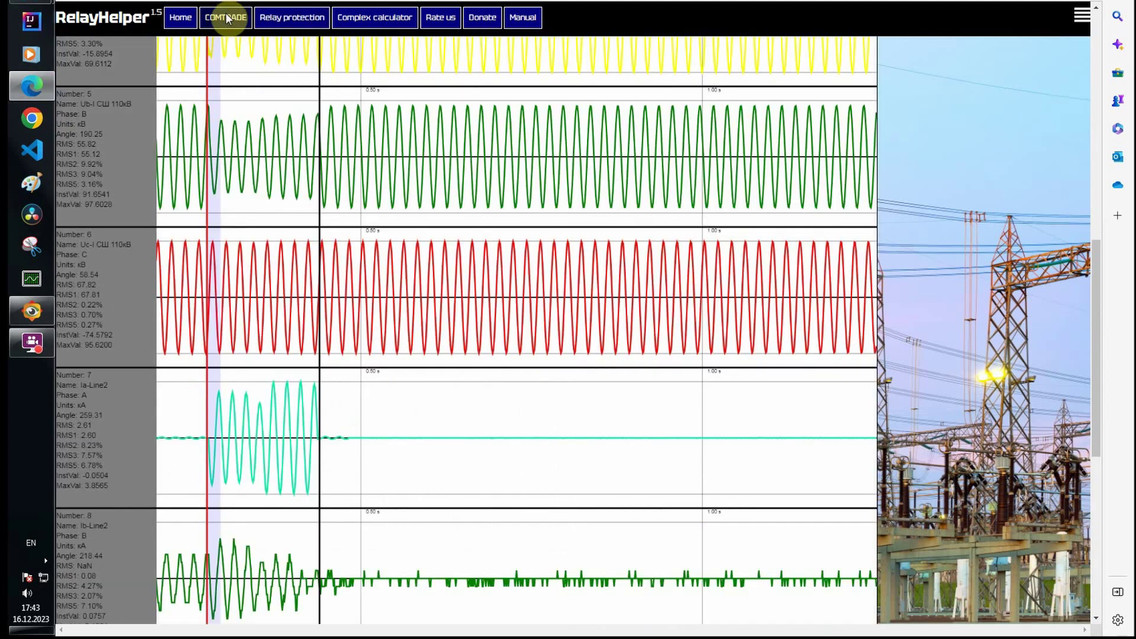
scroll(84, 88, "up", 10)
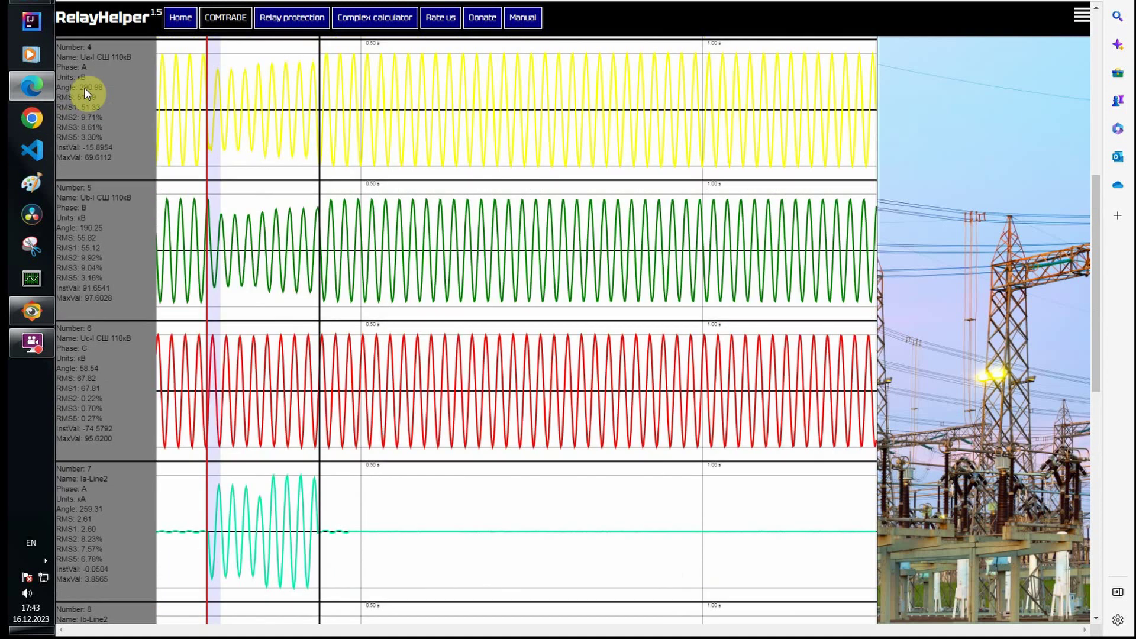
mouse_move(146, 208)
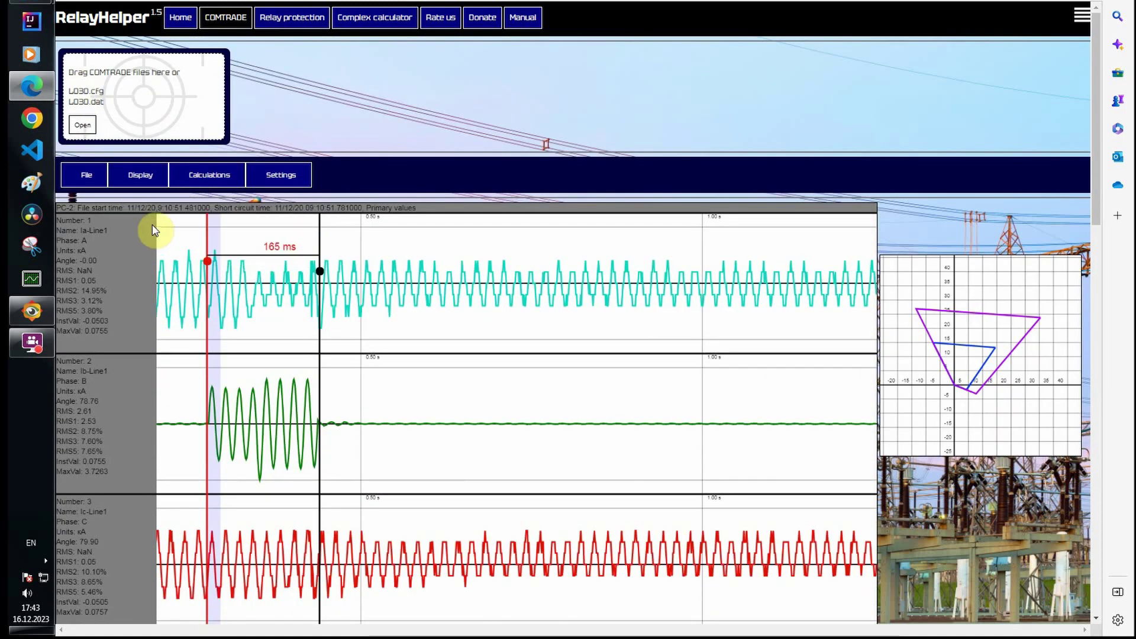
mouse_move(200, 175)
mouse_move(204, 214)
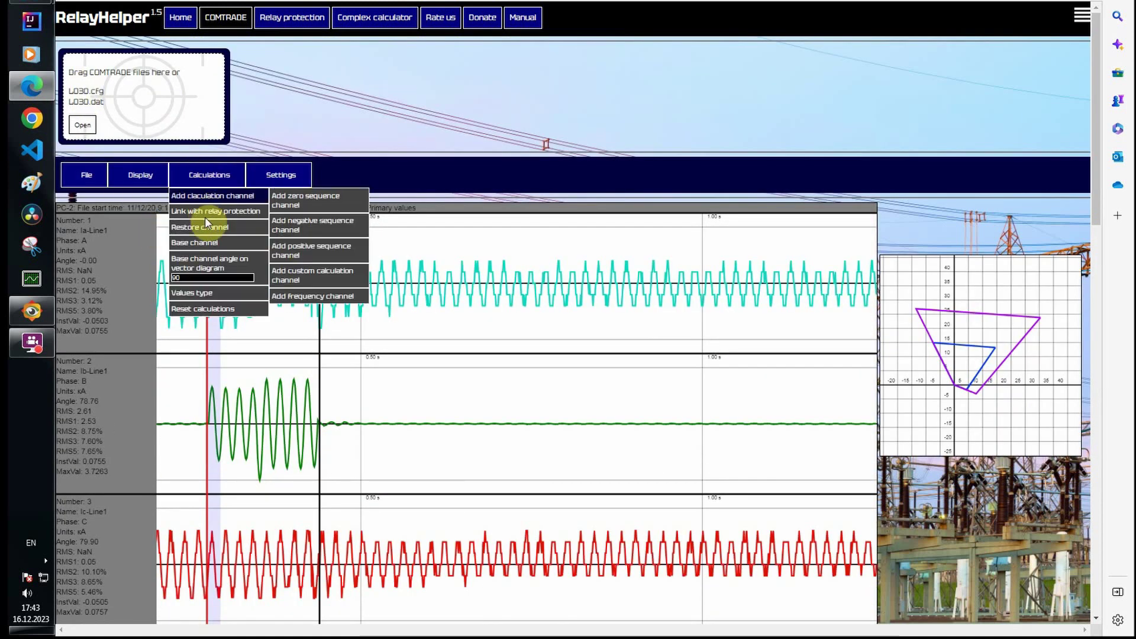
mouse_move(287, 211)
mouse_move(311, 269)
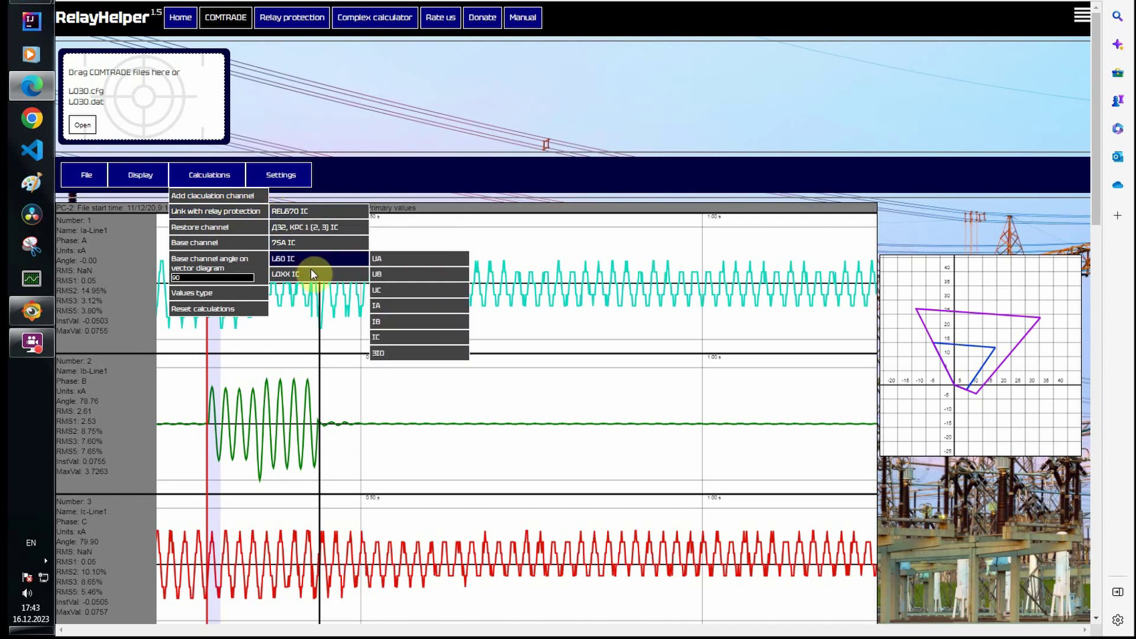
mouse_move(384, 275)
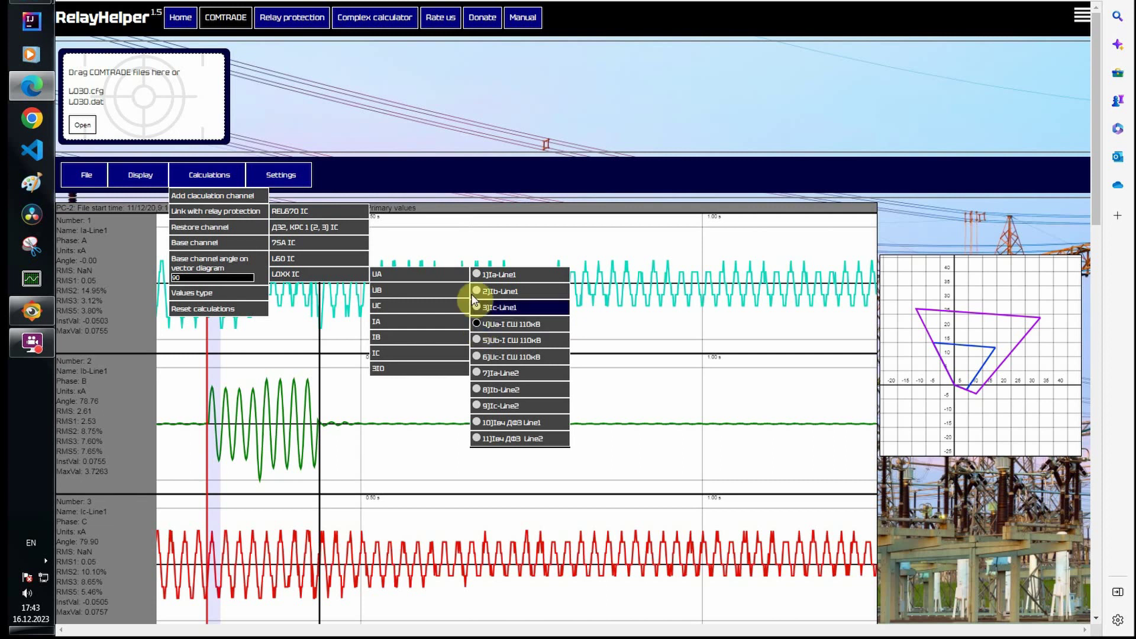
mouse_move(460, 288)
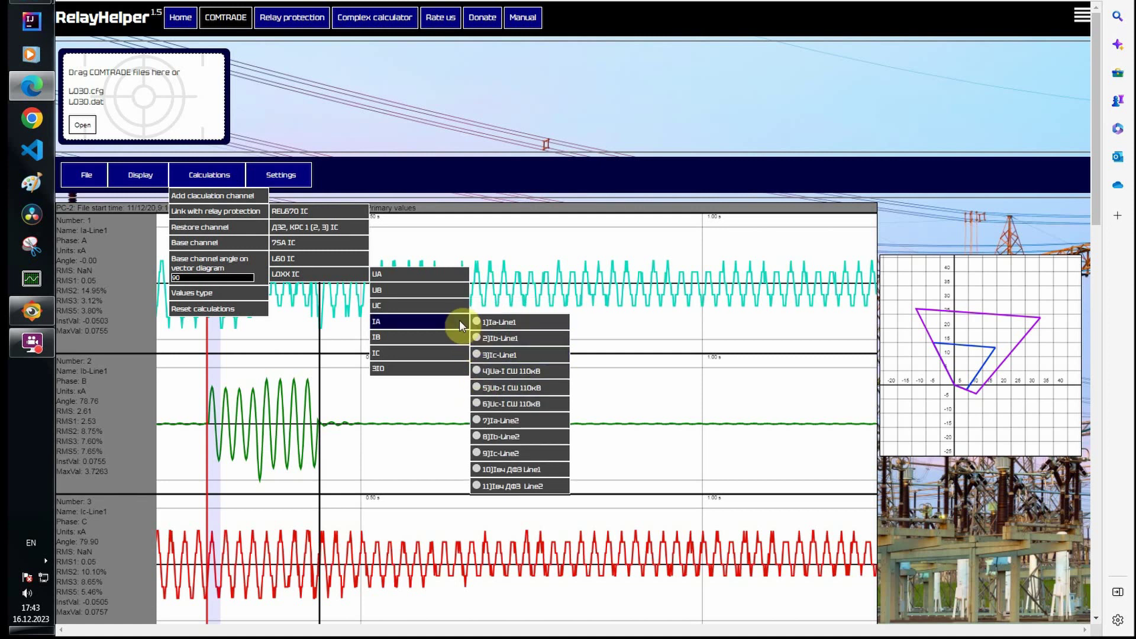
- Link the LOXX IC currents IA, IB and IC to the Ia, Ib and Ic channels of Line 2
left_click(479, 420)
mouse_move(459, 337)
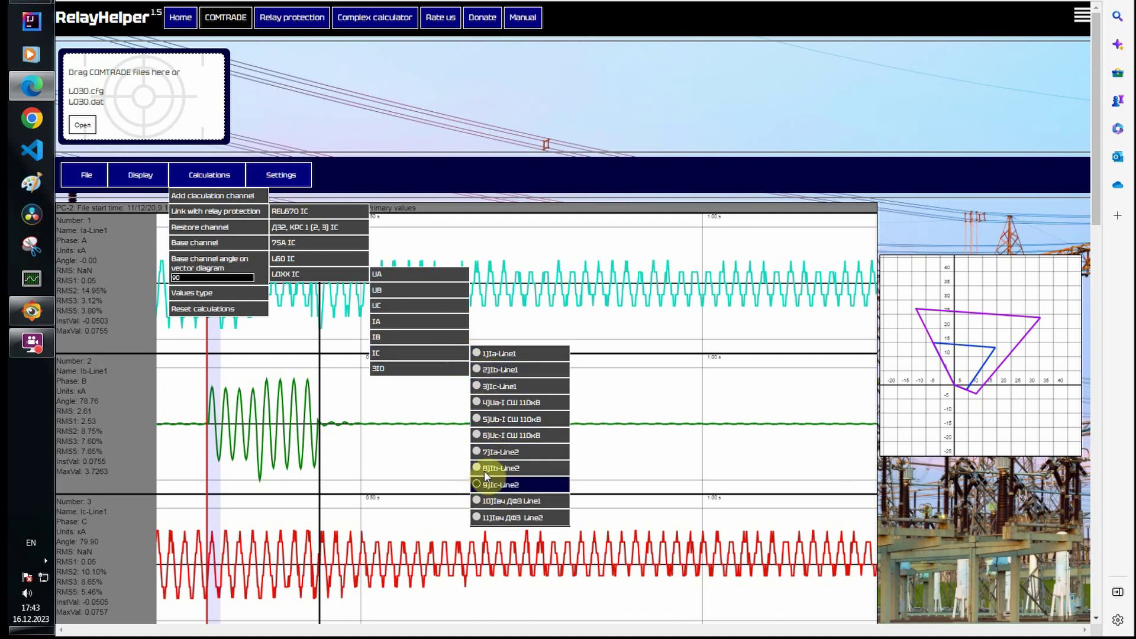
left_click(484, 470)
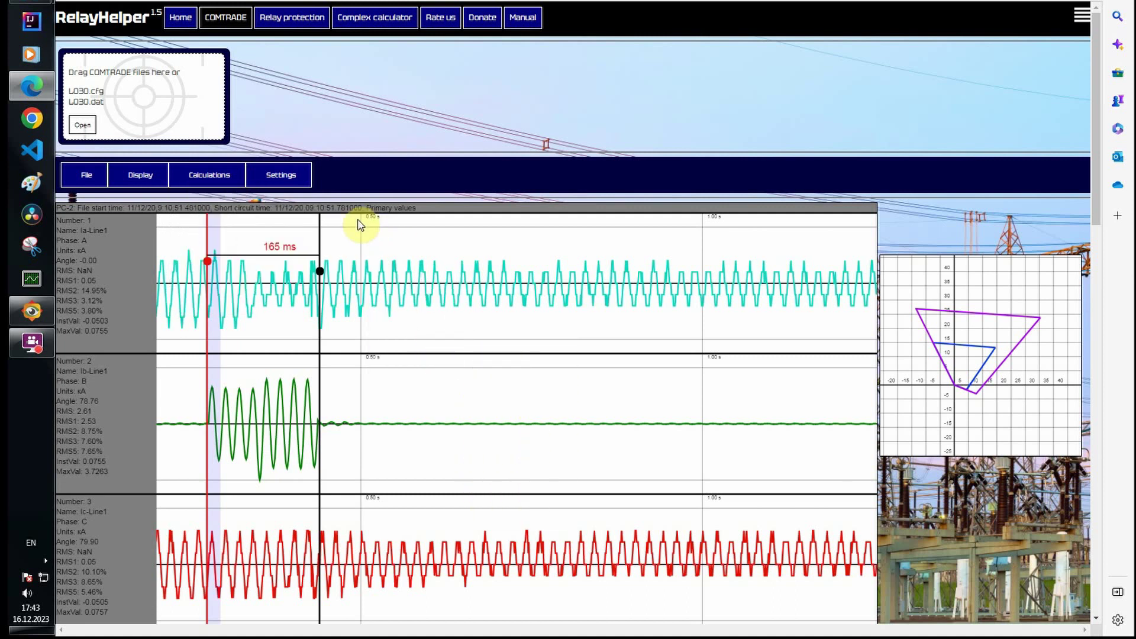
- Set the distance protection fault loop to Phase - Phase and view the impedance vectors against the two zones
left_click(282, 12)
mouse_move(177, 110)
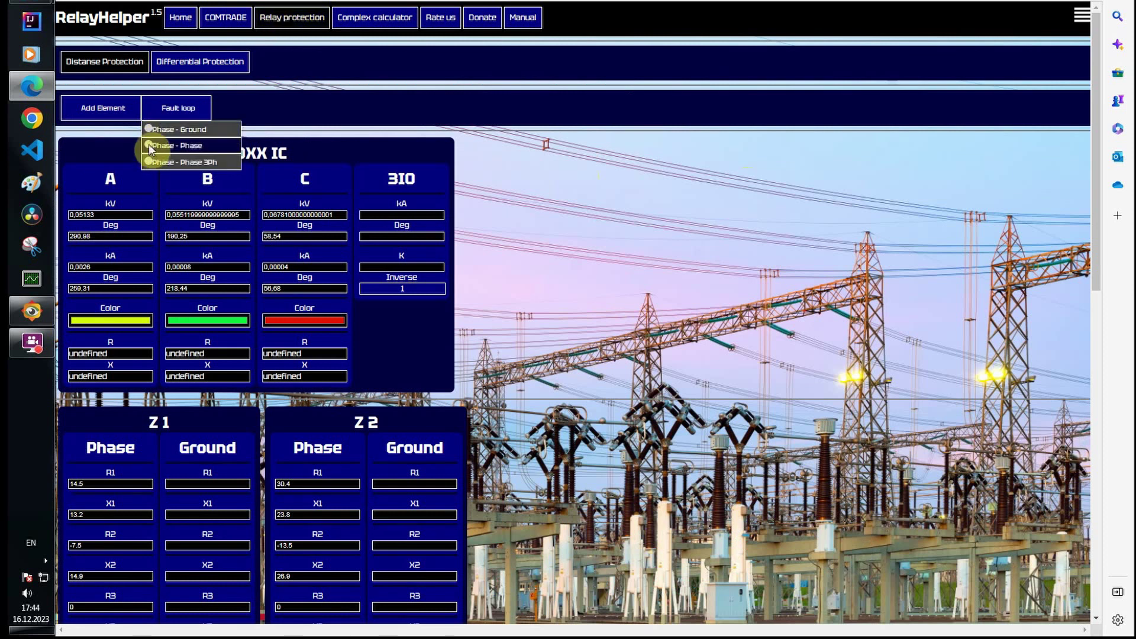
left_click(151, 147)
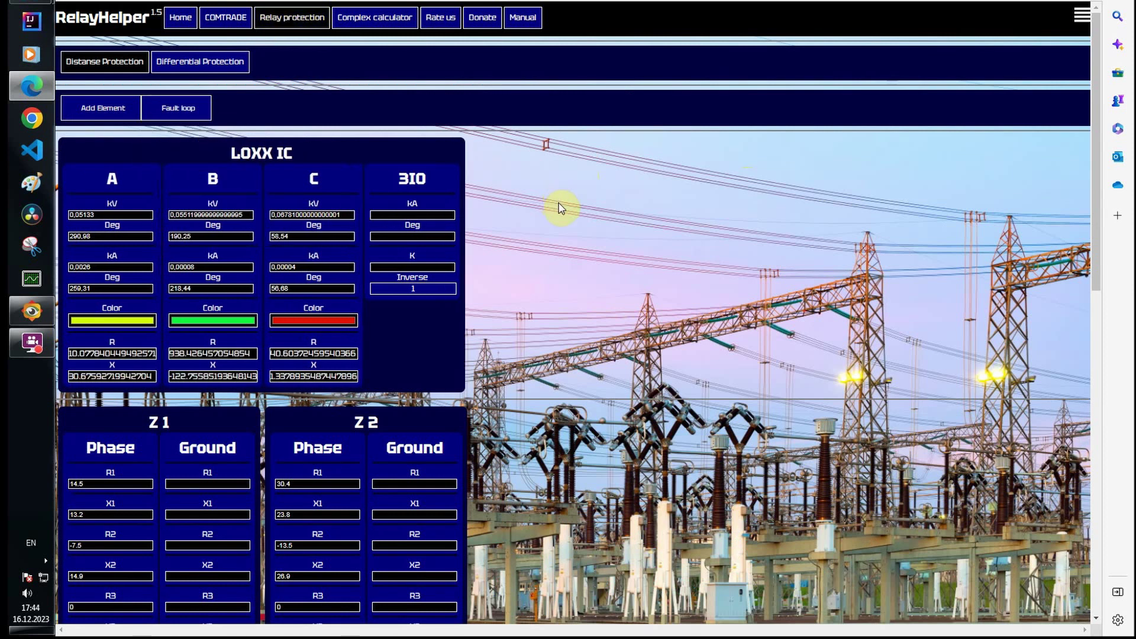
scroll(655, 266, "down", 9)
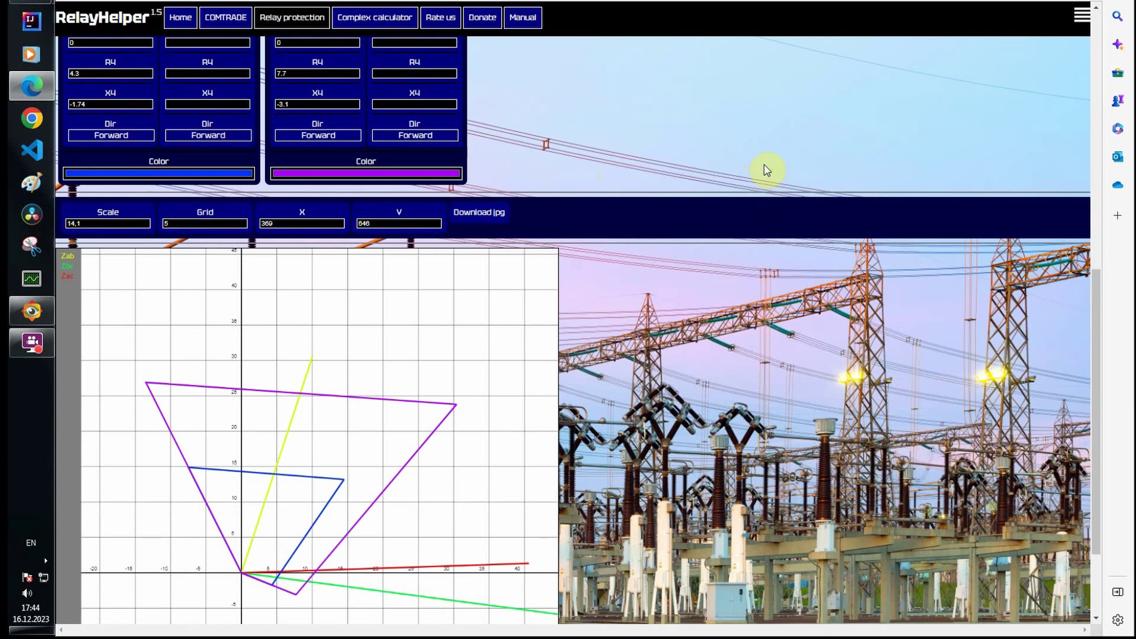
- Return to the L030 recording and move the red cursor into the fault interval, about 61 ms before the black cursor
scroll(765, 169, "up", 10)
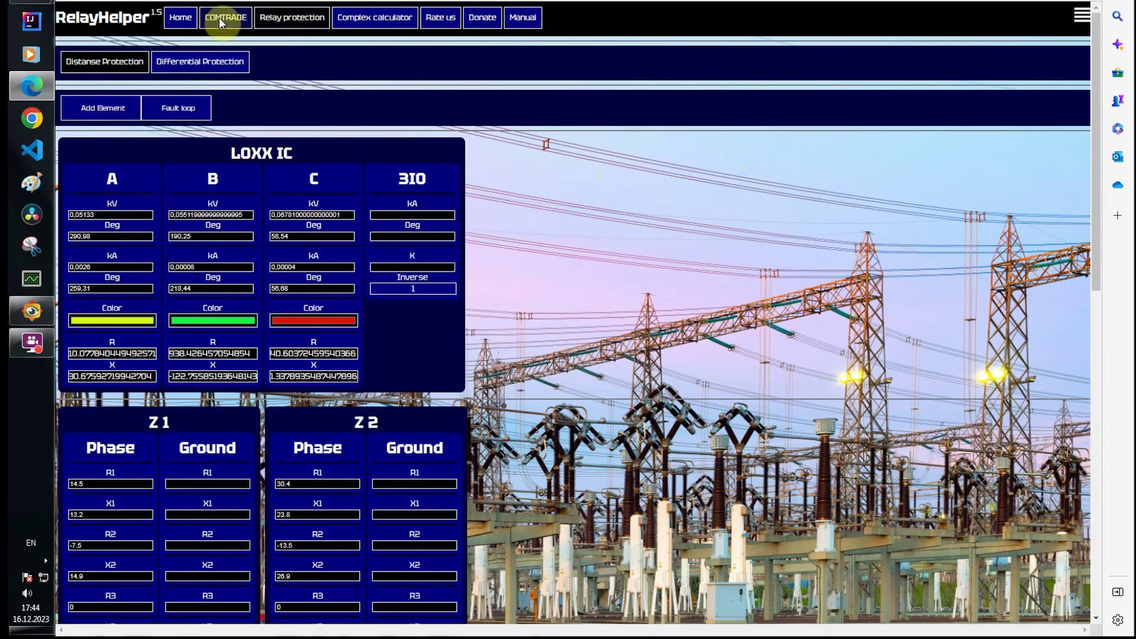
left_click(227, 19)
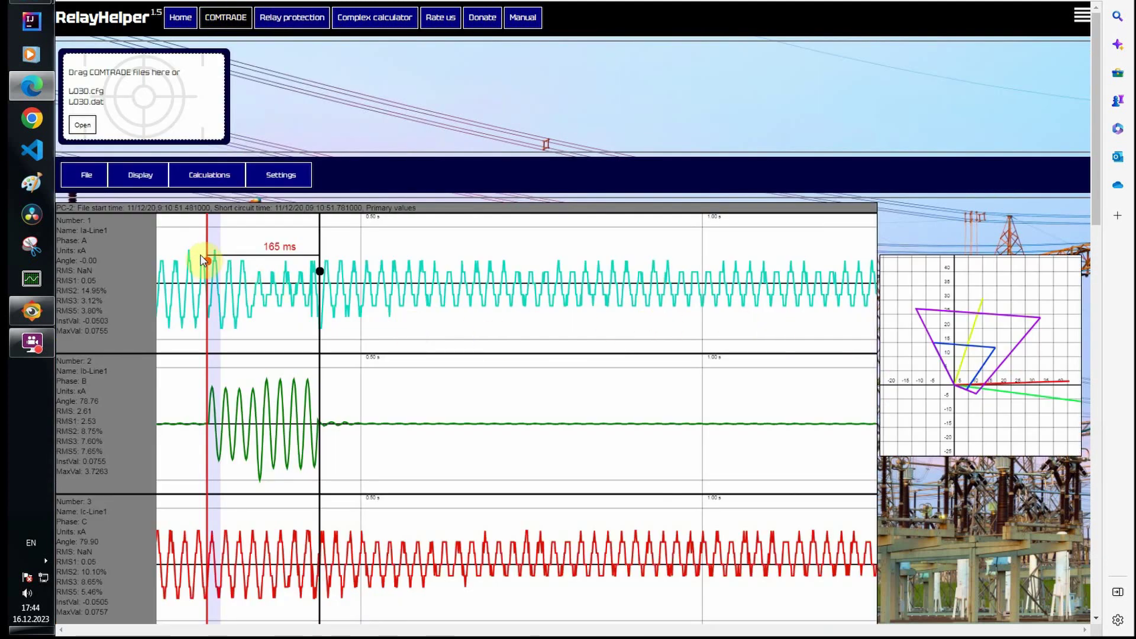
left_click_drag(208, 260, 269, 282)
left_click_drag(219, 290, 281, 294)
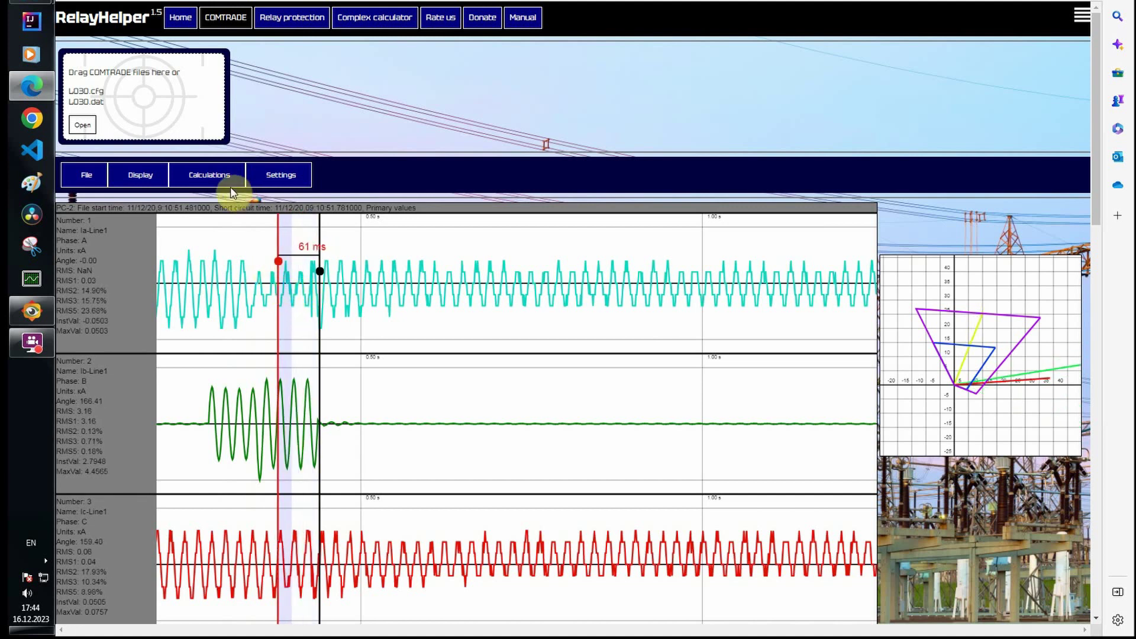
- Relink the LOXX IC currents IA, IB and IC to the Ia, Ib and Ic channels of Line 1
left_click(213, 178)
mouse_move(205, 215)
mouse_move(313, 232)
mouse_move(303, 270)
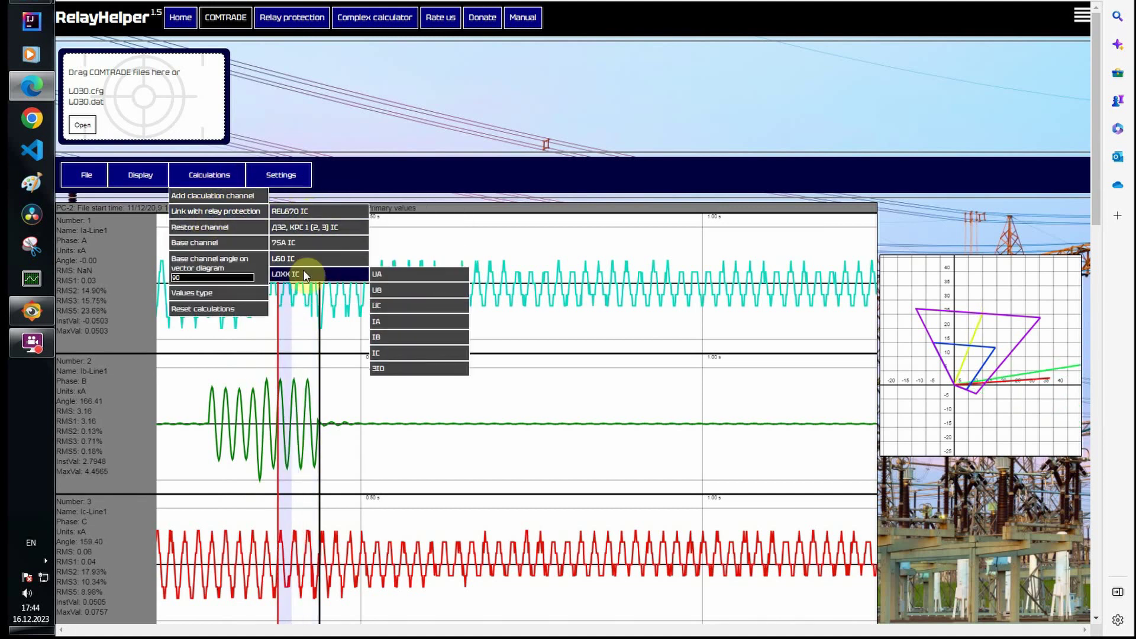
mouse_move(393, 273)
mouse_move(402, 321)
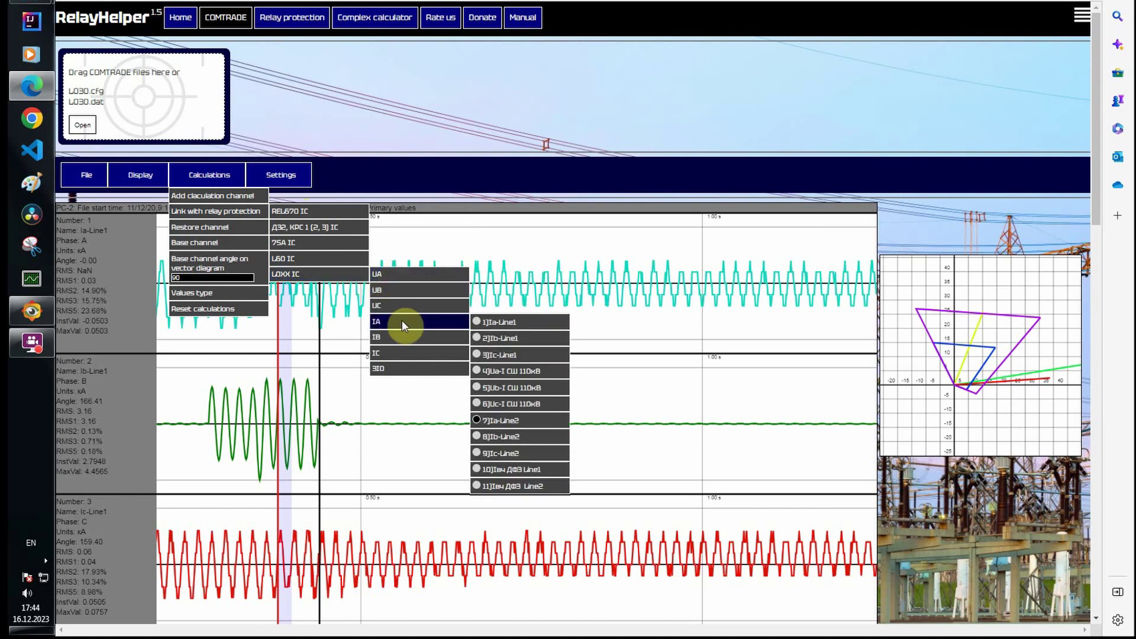
left_click(478, 322)
mouse_move(444, 340)
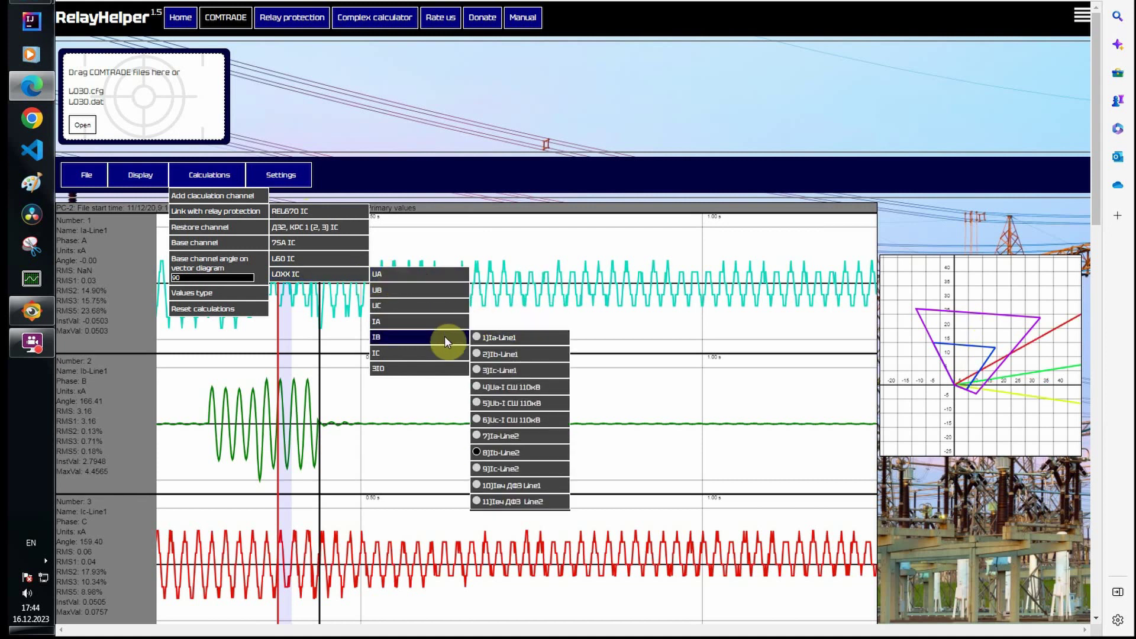
left_click(475, 353)
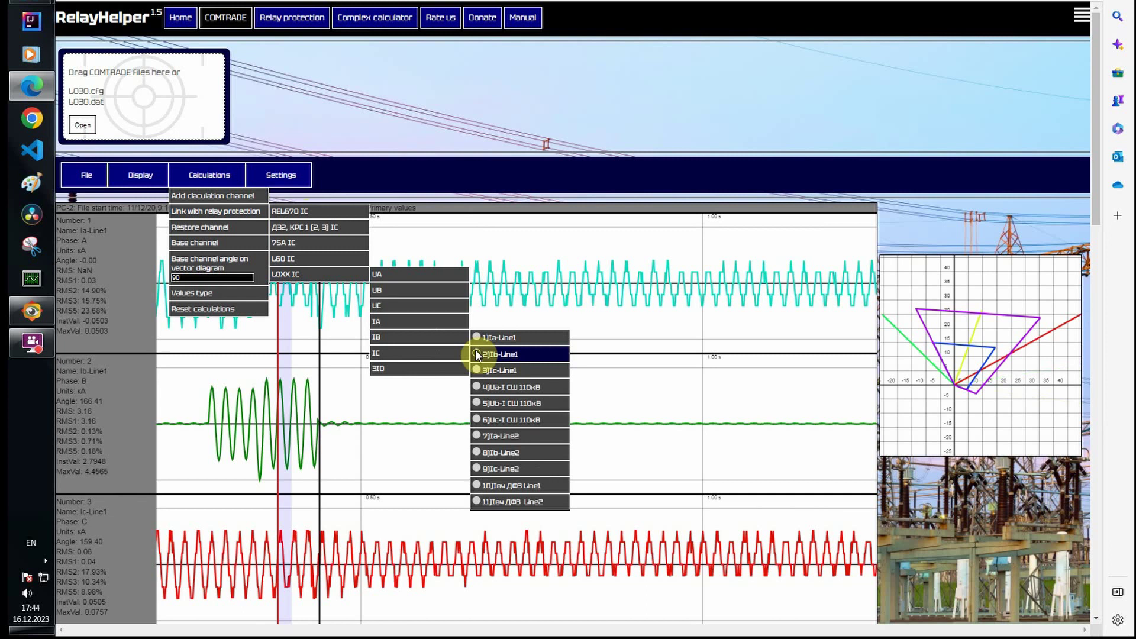
left_click(478, 386)
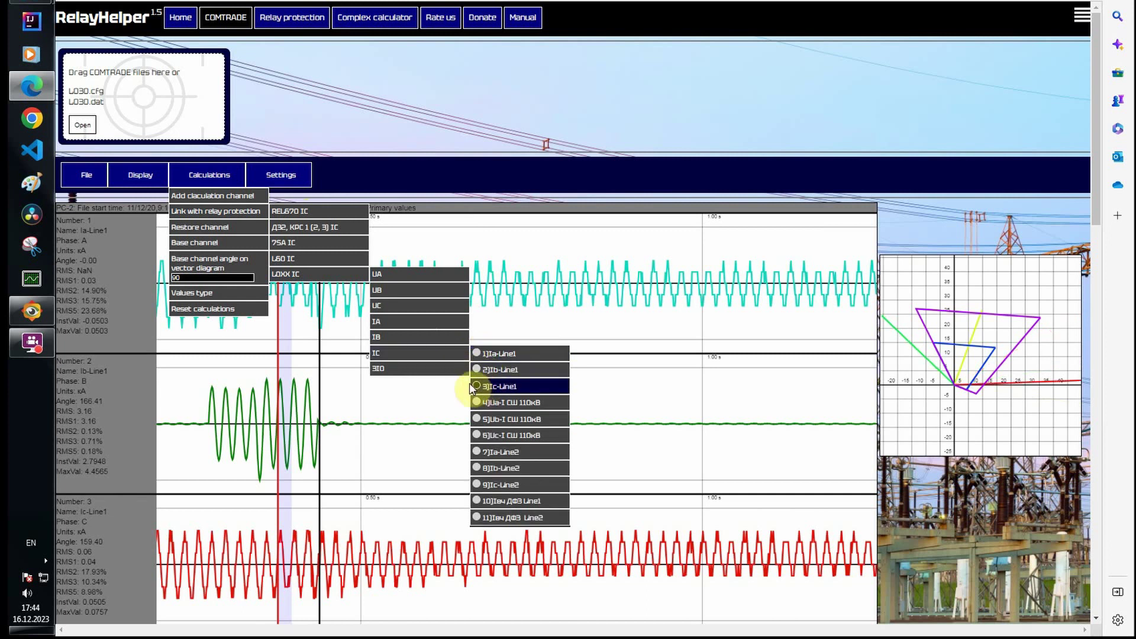